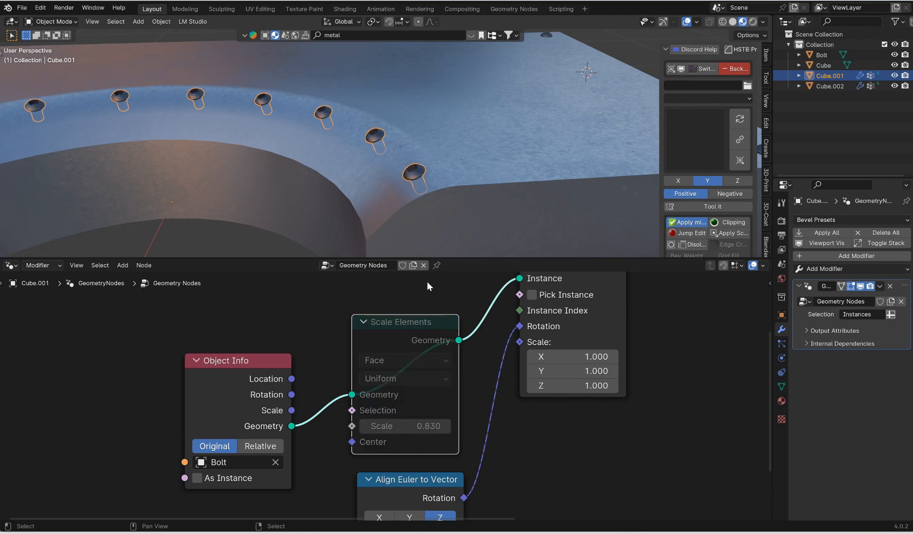
- Re-enable the muted Scale Elements node for the instanced bolts and display the viewport in solid shading
key("m")
middle_click_drag(399, 165, 457, 164)
key("m")
scroll(452, 179, "down", 5)
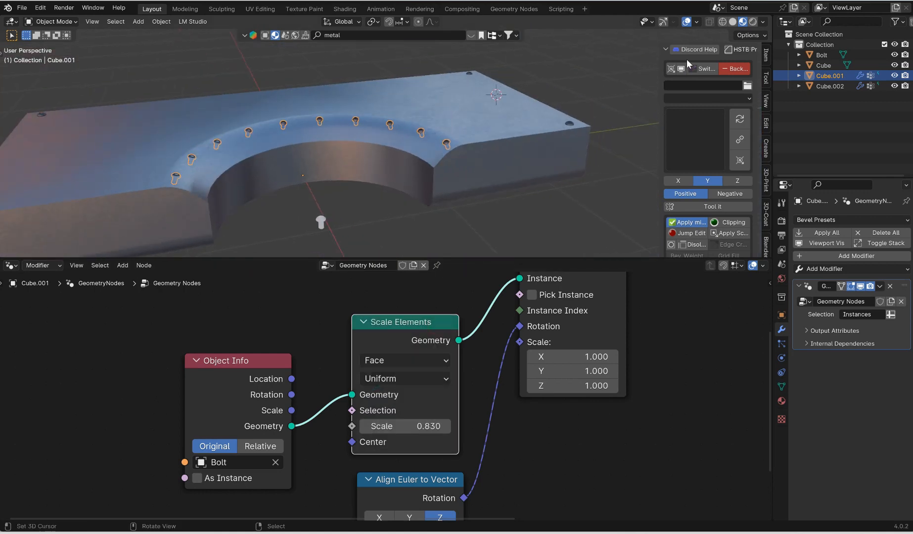
left_click(733, 21)
middle_click_drag(522, 104, 531, 172)
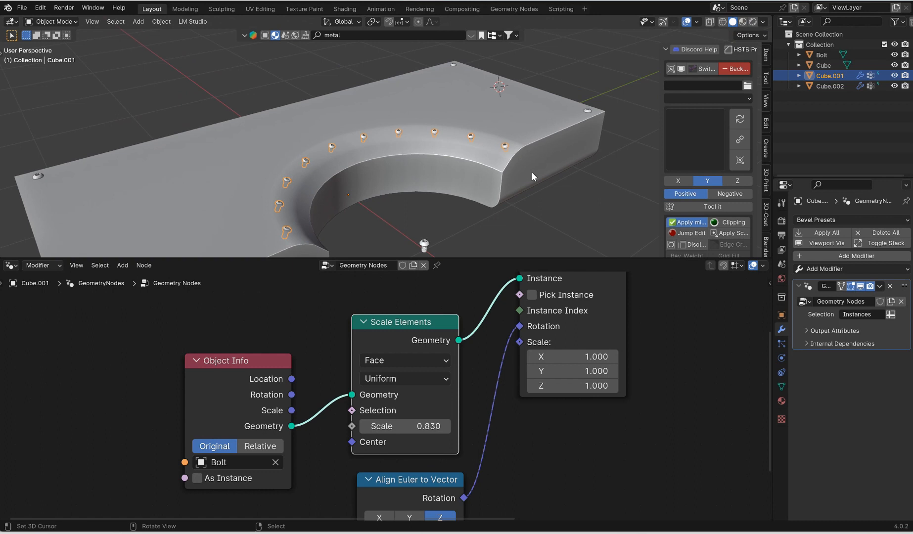
- Select the loose bolt below the plate, enable Affect Only Origins and adjust its origin along the Z axis
left_click(419, 245)
left_click(748, 35)
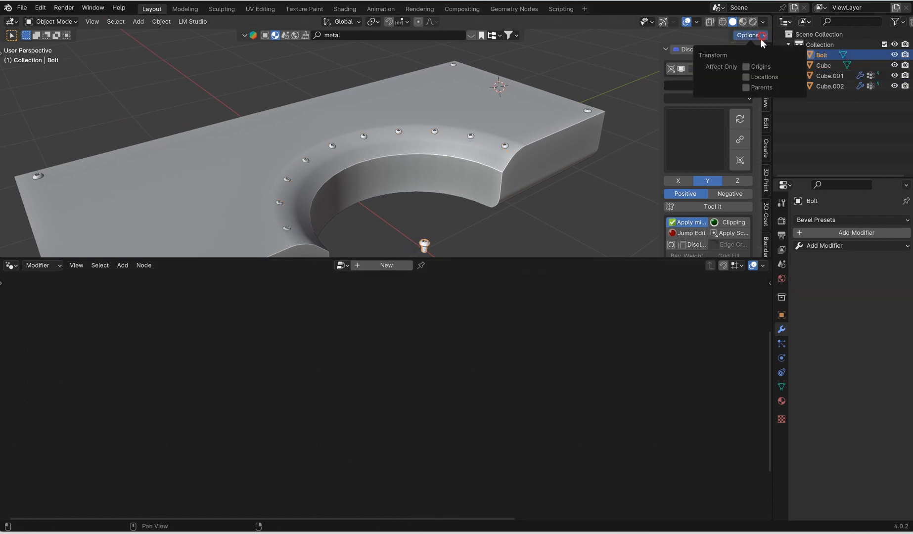
left_click(747, 67)
key("g")
key("z")
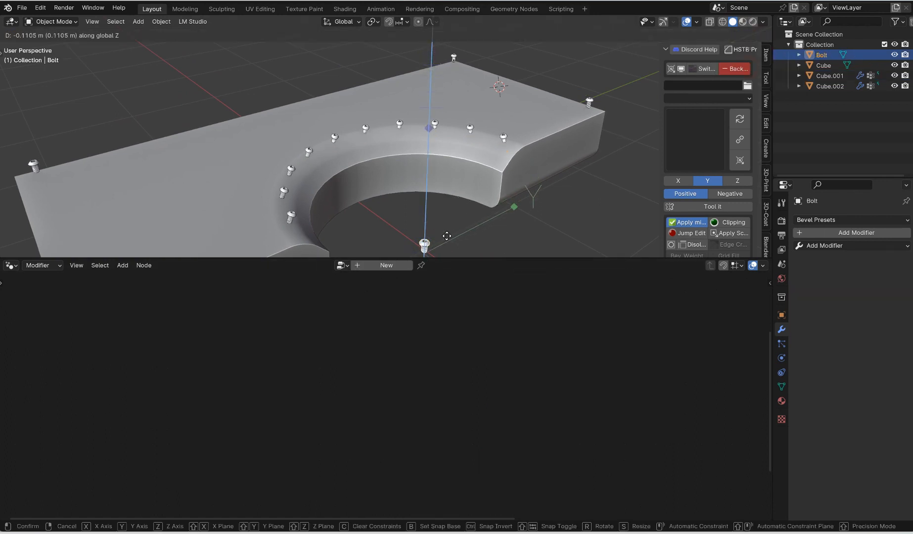
left_click(452, 208)
scroll(553, 131, "down", 2)
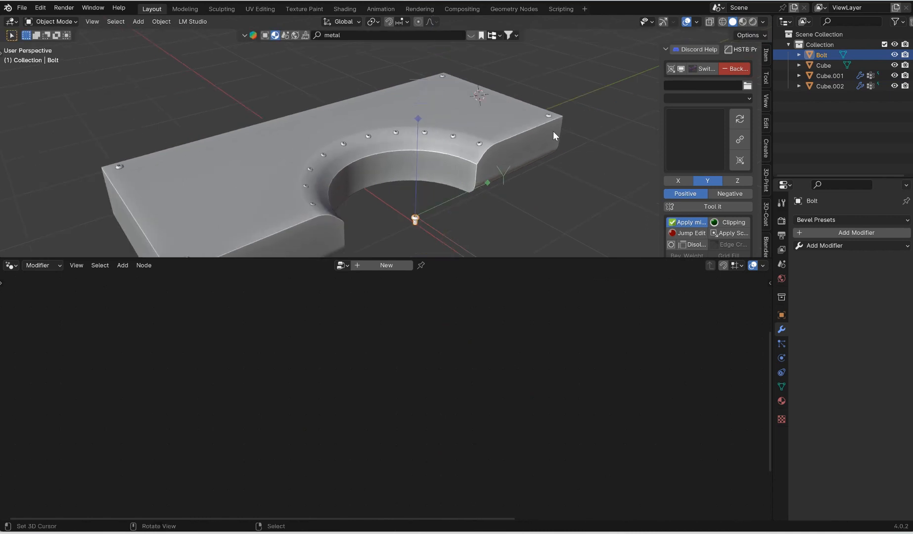
- Examine the corner bolt instances on the plate and the geometry node setup that places them
middle_click_drag(552, 131, 418, 191)
scroll(535, 155, "up", 4)
left_click(378, 162)
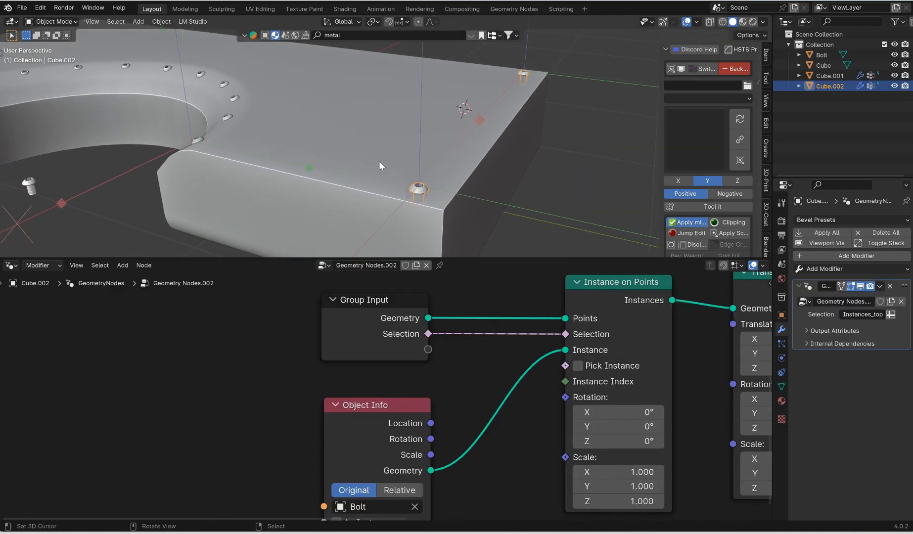
left_click(763, 22)
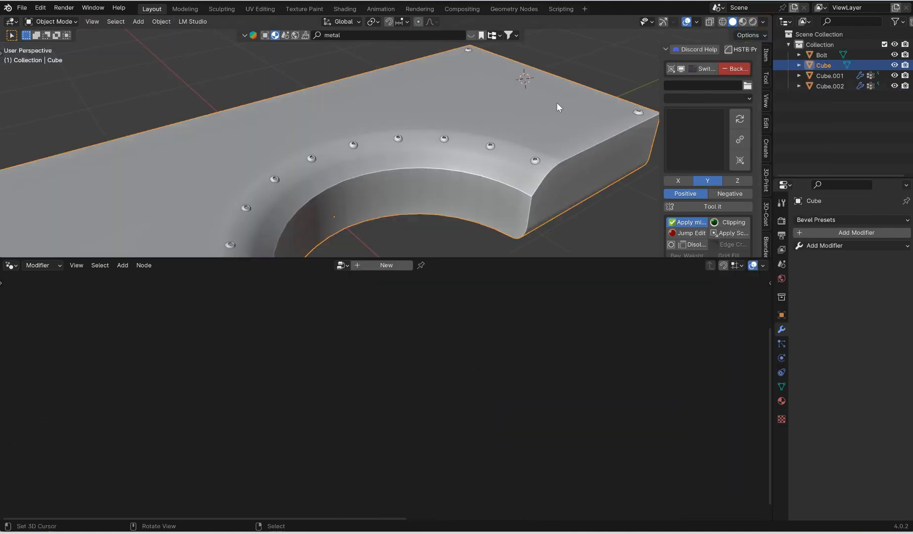
mouse_move(556, 102)
middle_mouse_down()
mouse_move(561, 88)
mouse_move(550, 103)
middle_mouse_up()
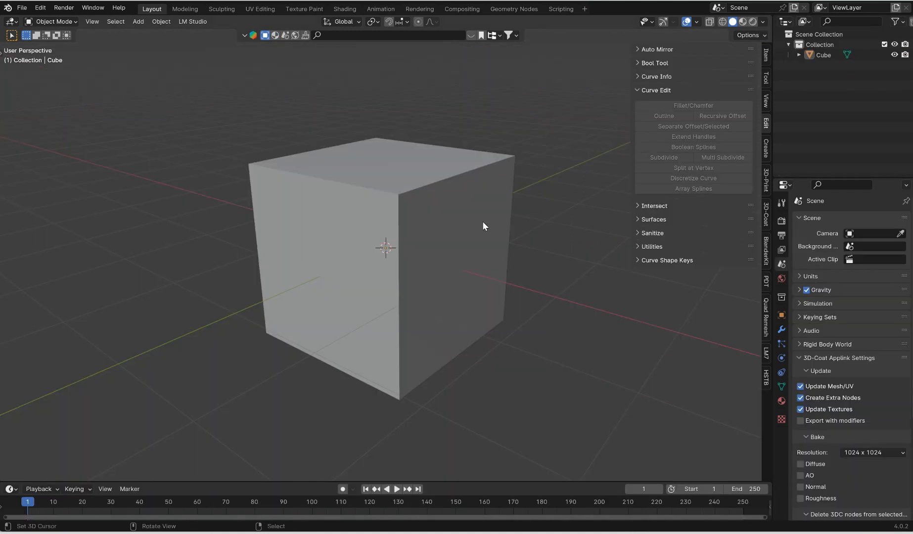
- Move the default cube's entire mesh up 1 m along Z in edit mode, keeping its origin in place, and return to object mode
left_click(450, 224)
middle_click_drag(450, 220, 402, 229)
key("Tab")
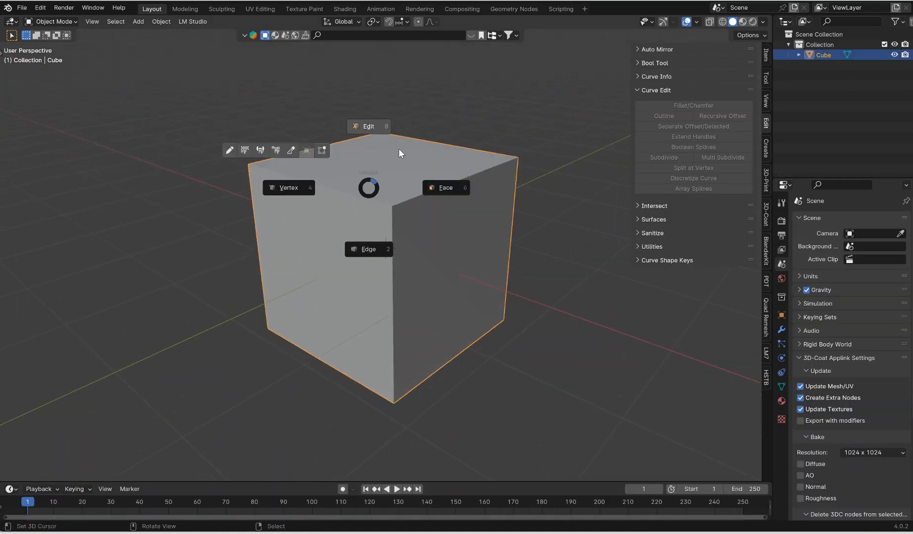
left_click(442, 194)
key("g")
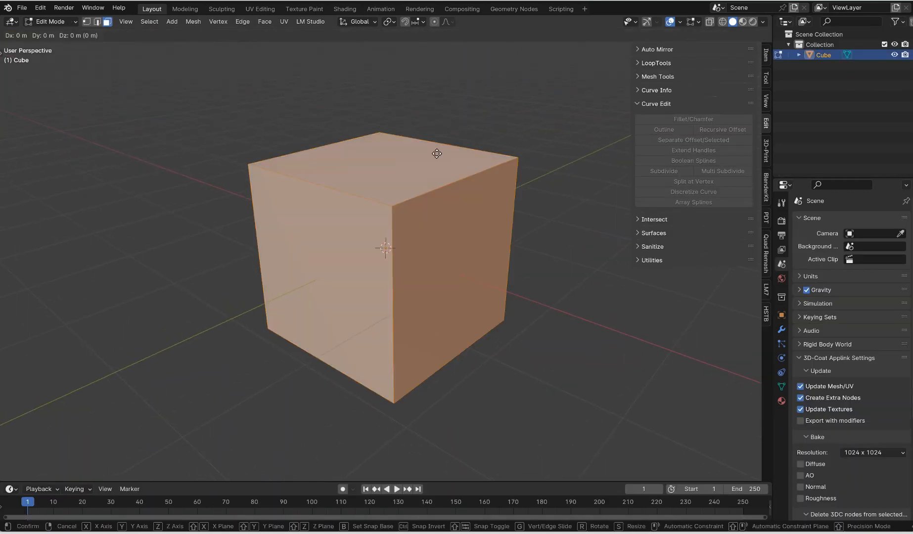
key("z")
key("1")
key("Return")
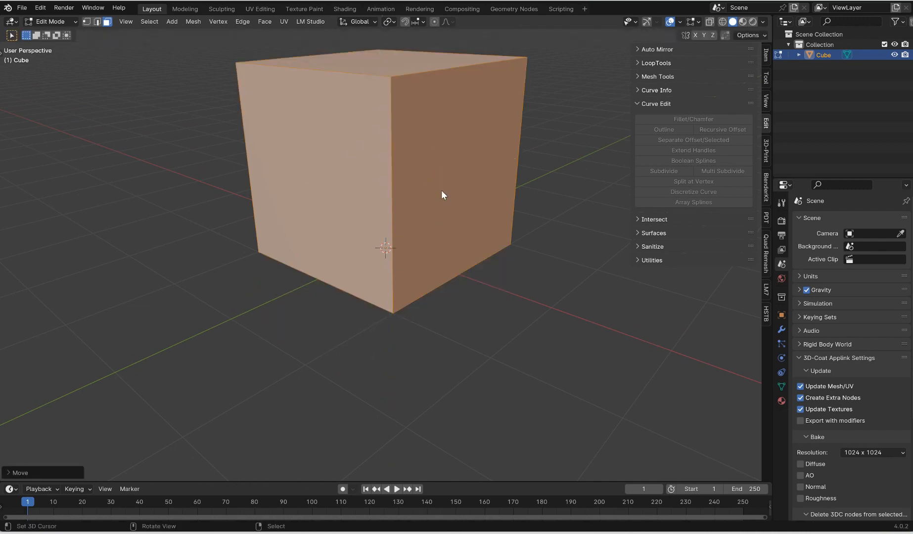
key("Tab")
- Flatten the cube into a slab by scaling it along Z to about 0.29
middle_click_drag(483, 169, 387, 147)
key("s")
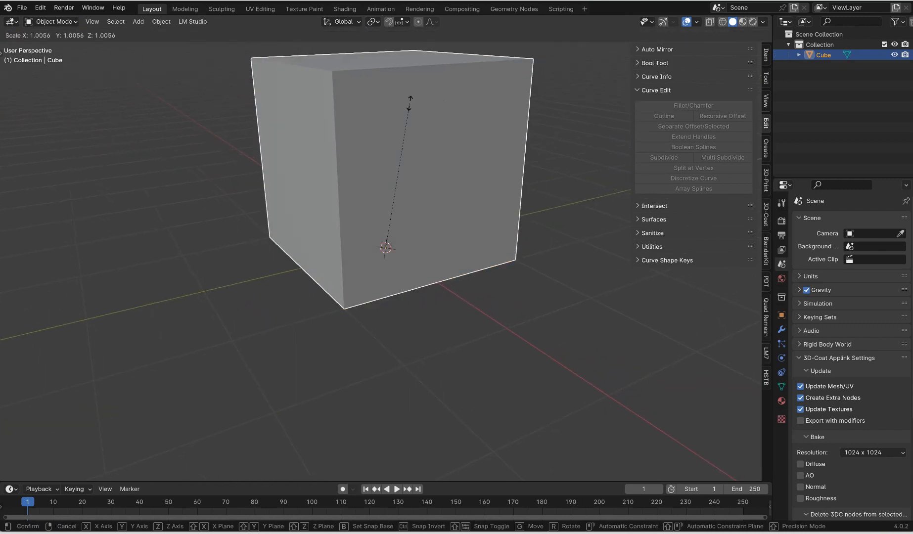
key("z")
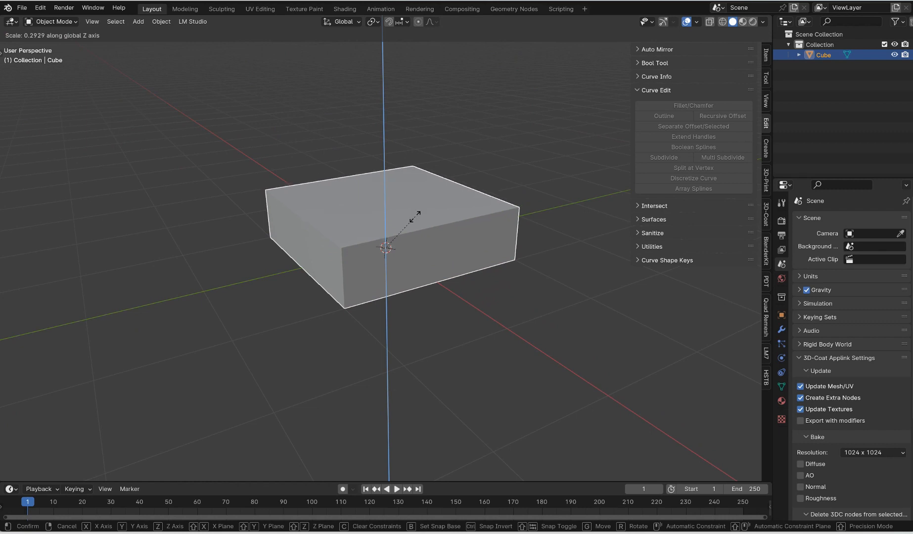
left_click(415, 216)
- Stretch the slab along the Y axis to a little over twice its width
middle_click_drag(415, 216, 465, 234)
key("s")
key("y")
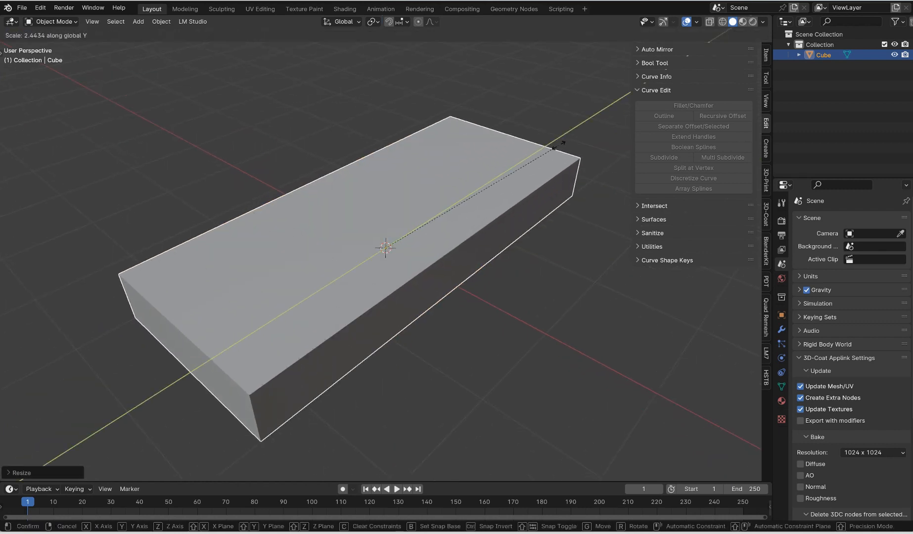
left_click(519, 131)
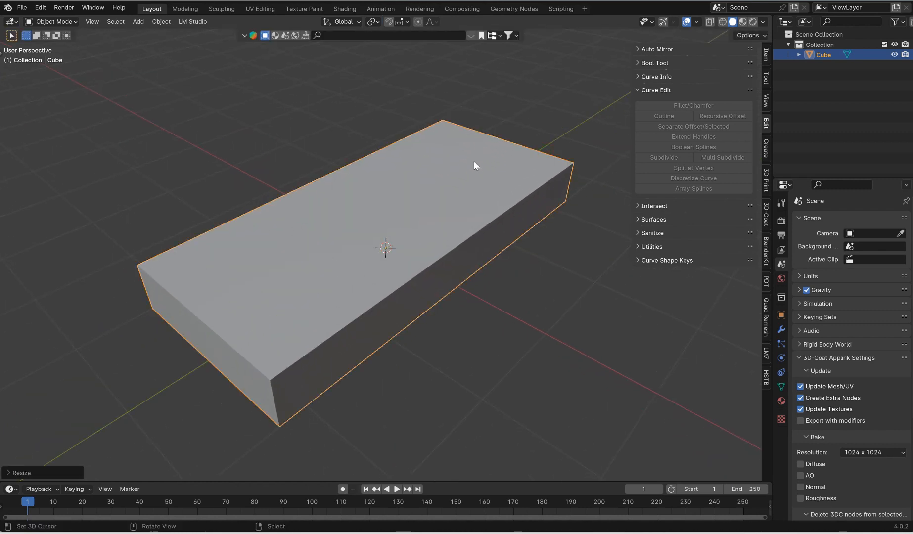
- Find the Carver add-on in the preferences and check its details and activation
key("KP_7")
left_click(40, 8)
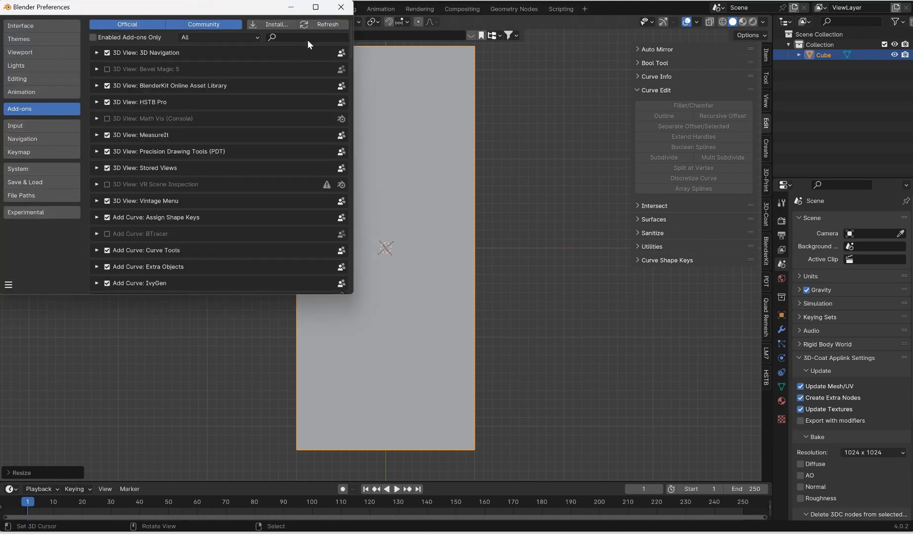
left_click(307, 39)
type("carver")
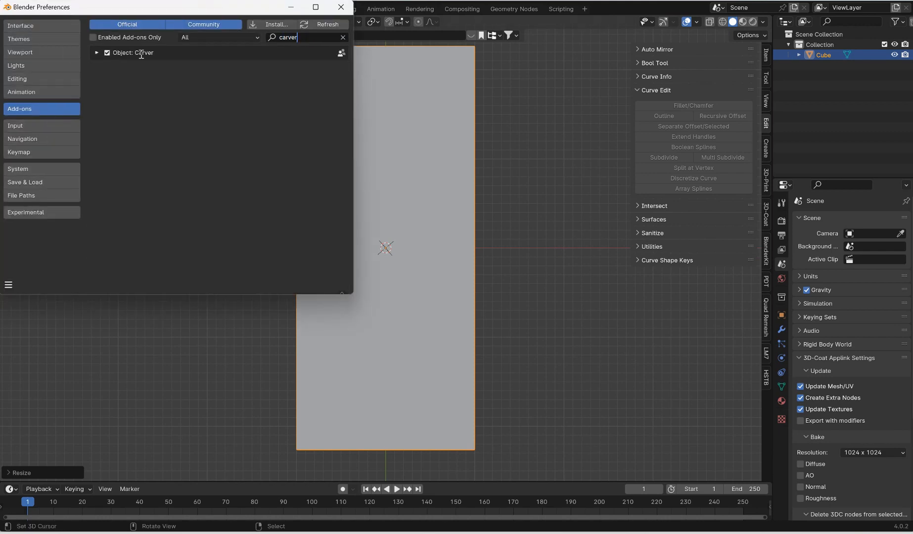
left_click(96, 52)
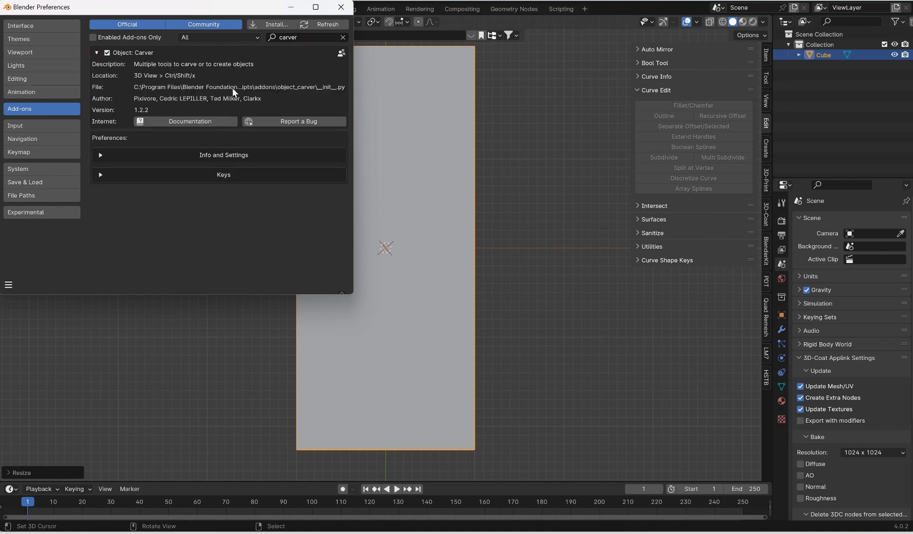
left_click(333, 12)
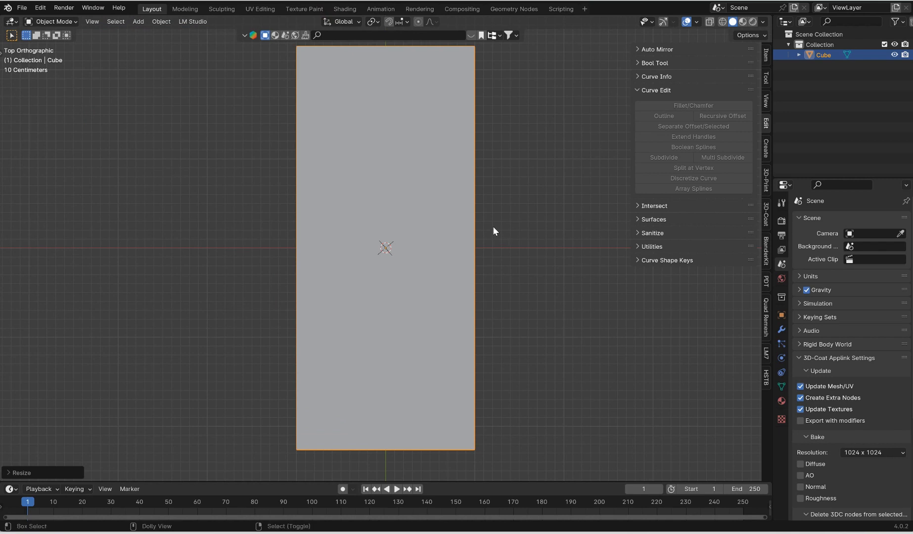
- Cut a semicircular notch into the middle of the slab's long edge using Carver's Circle cut in Difference mode
key("ctrl+shift+x")
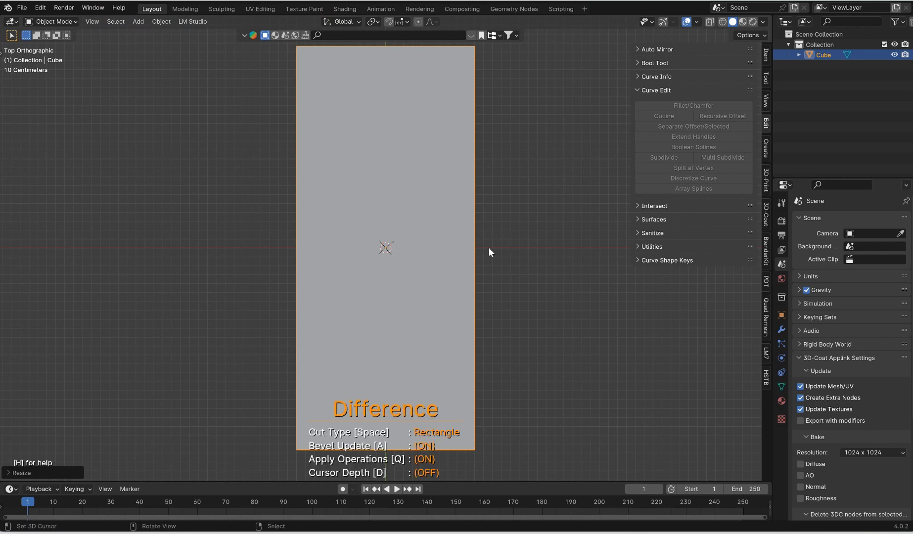
key("space")
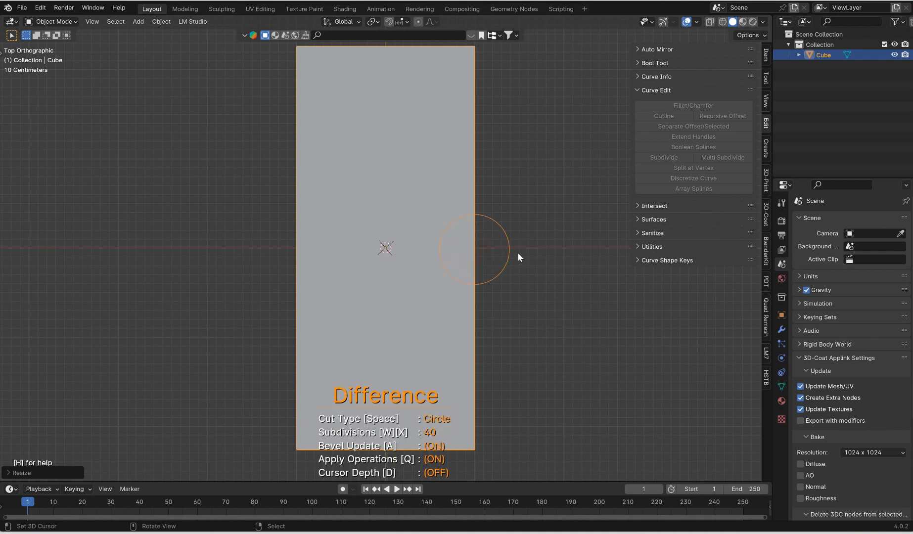
left_click_drag(517, 252, 549, 257)
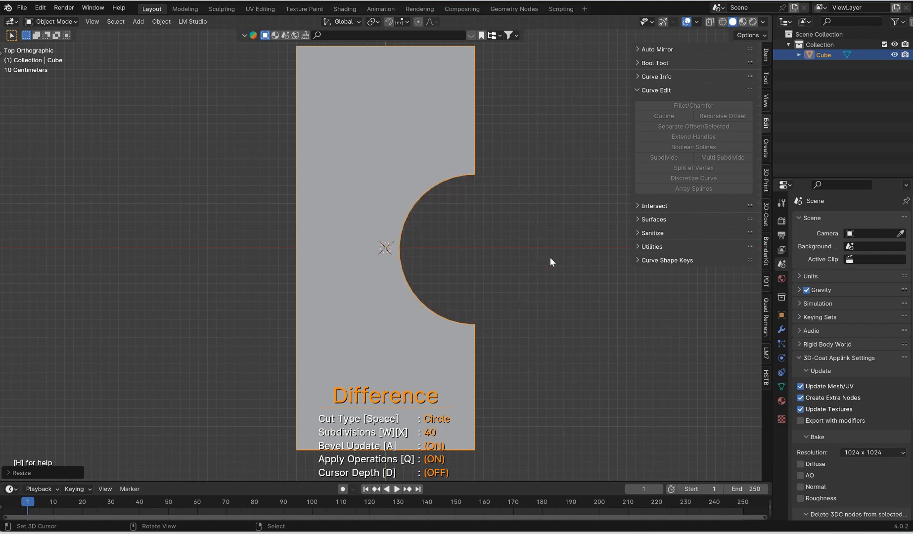
middle_click_drag(550, 258, 475, 181)
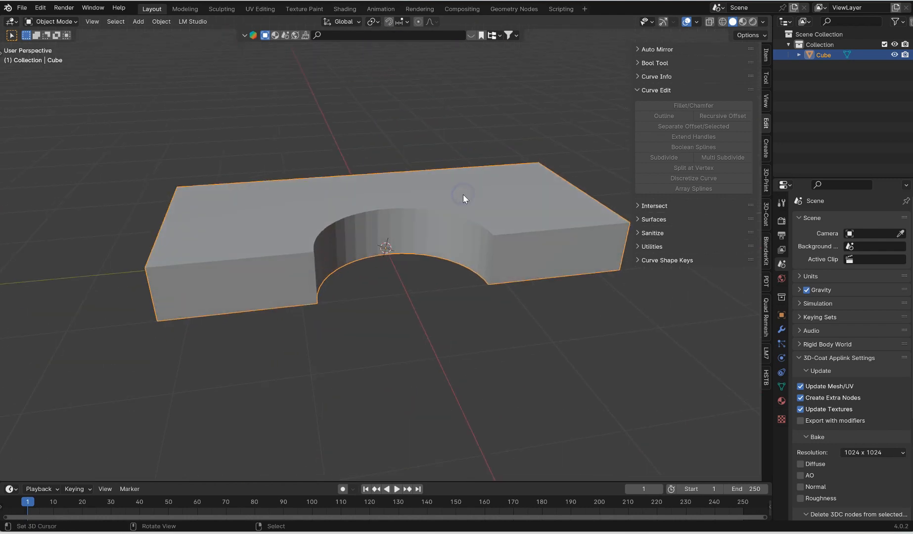
- Apply Shade Smooth to the notched slab
right_click(463, 195)
left_click(463, 194)
scroll(448, 202, "up", 3)
scroll(448, 203, "up", 1)
- Select the notch's upper rim in vertex mode by picking the shortest path between its two end vertices
key("Tab")
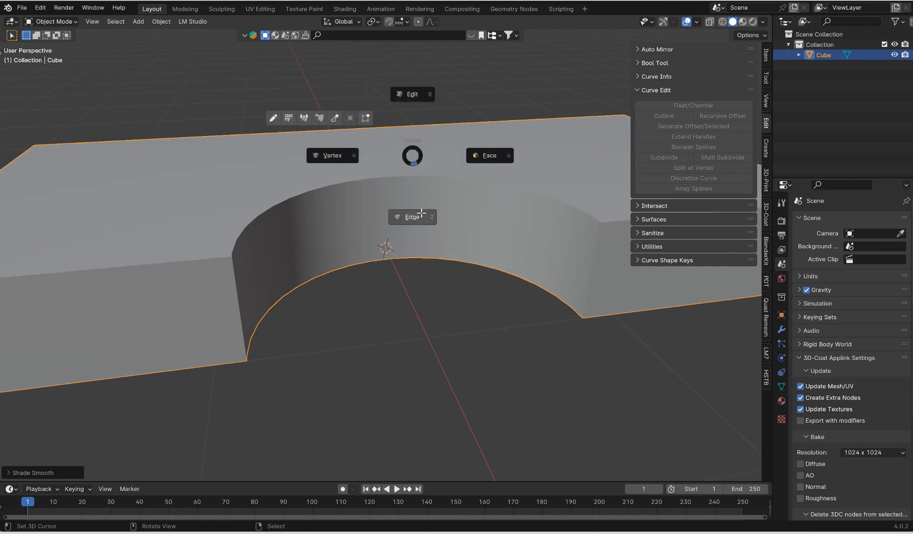
left_click(420, 213)
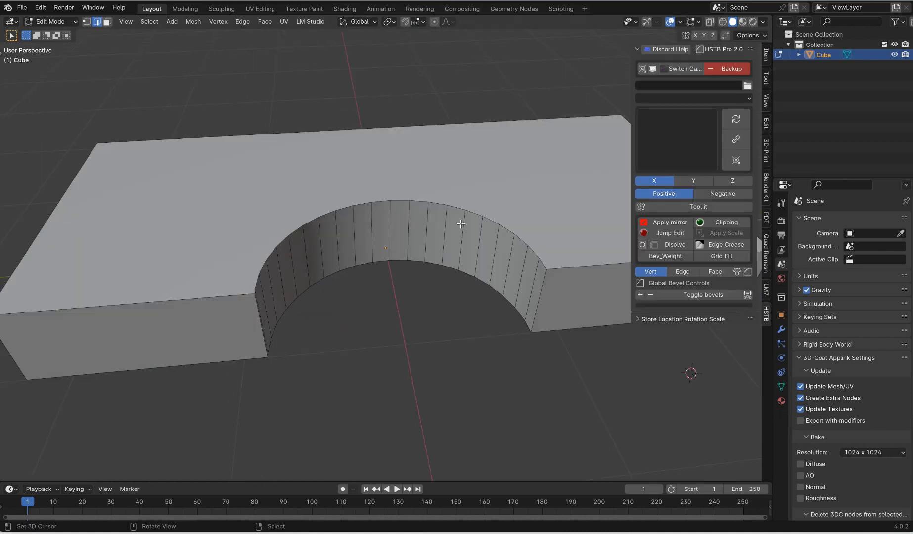
middle_click_drag(460, 224, 441, 226)
key("Tab")
left_click(361, 227)
key("Tab")
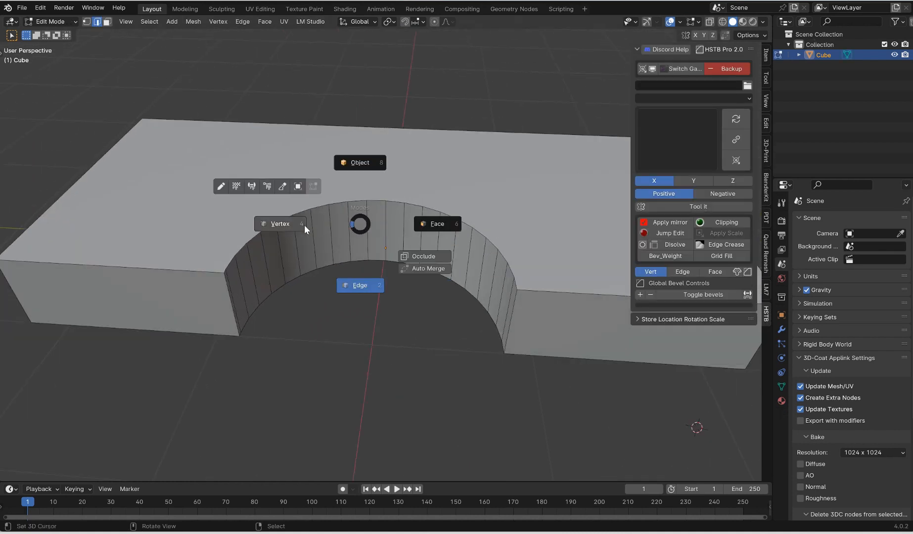
left_click(280, 227)
key("ctrl")
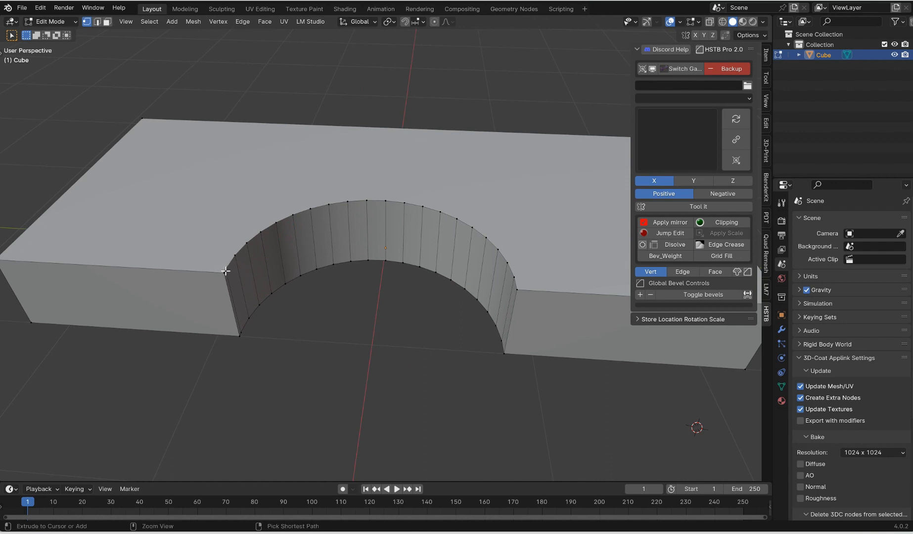
left_click(224, 271, "ctrl")
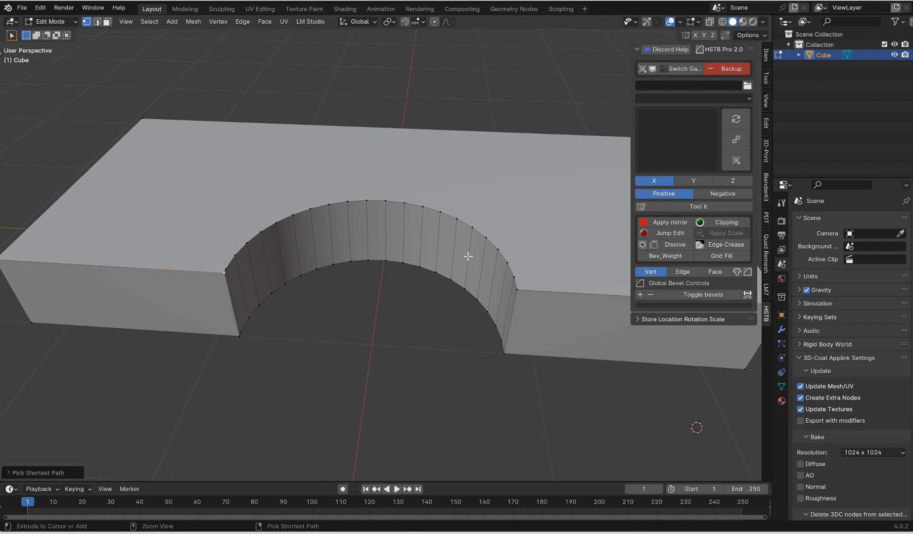
left_click(517, 290, "ctrl")
- Bevel the selected upper rim of the notch with a single segment to form a wide chamfer
middle_click_drag(321, 203, 346, 193)
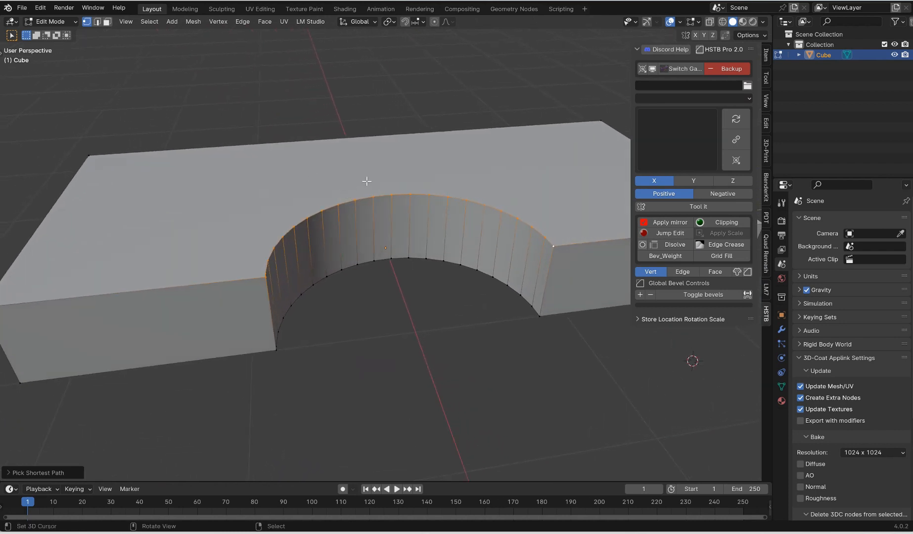
scroll(366, 181, "up", 4)
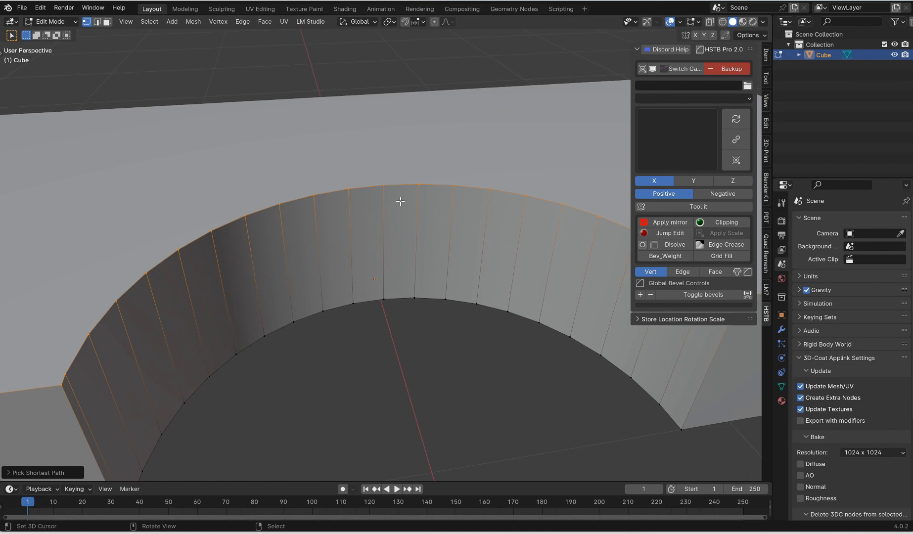
scroll(487, 228, "down", 4)
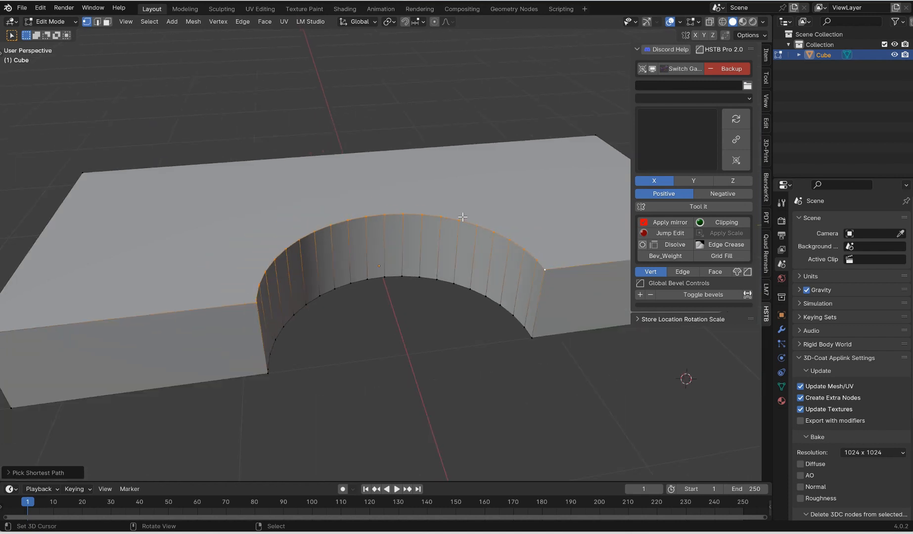
middle_click_drag(373, 233, 340, 242)
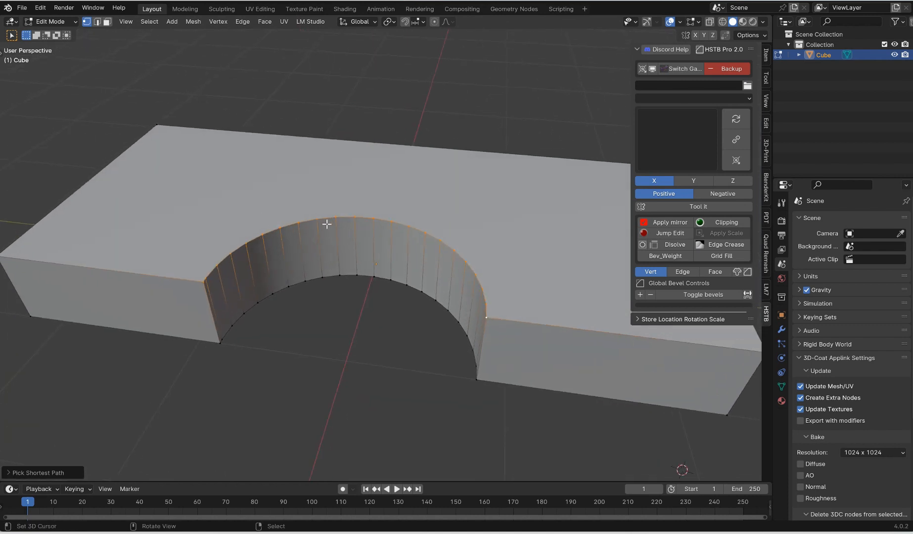
left_click(9, 473)
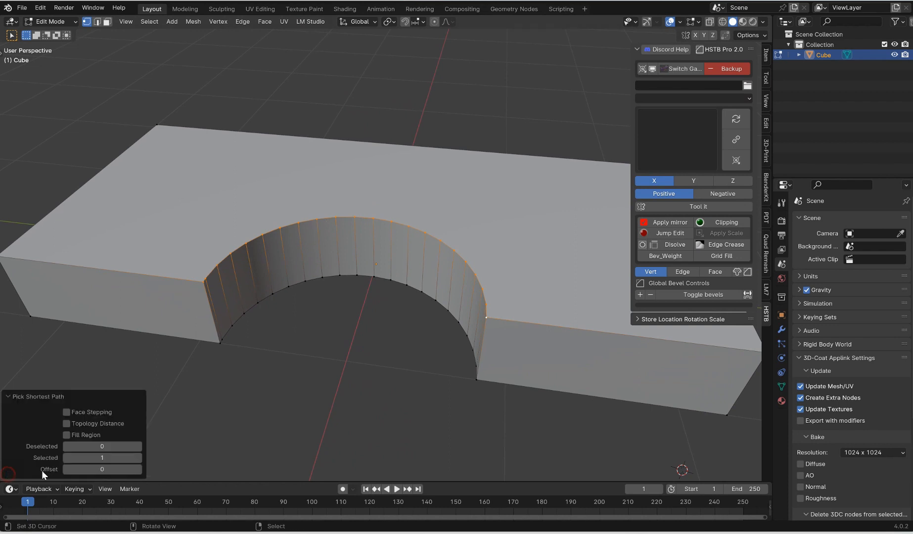
left_click(10, 397)
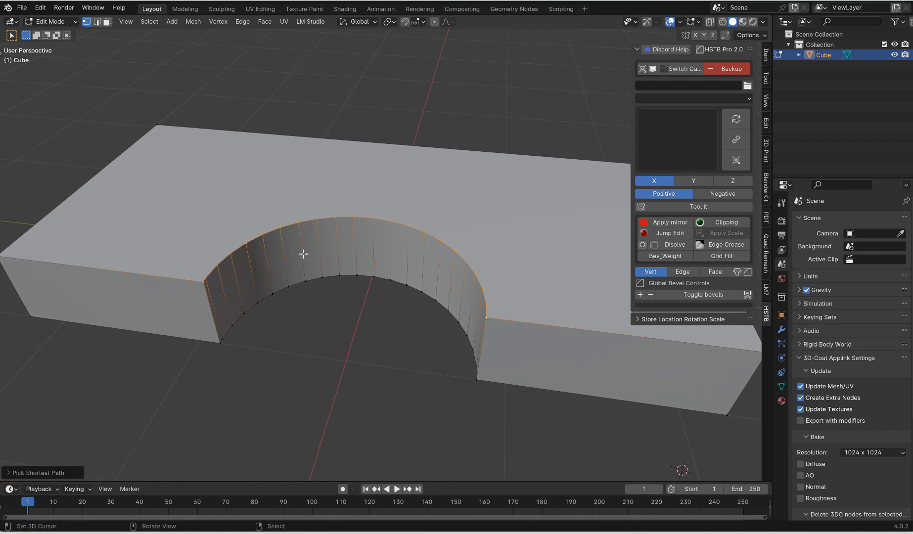
key("ctrl+b")
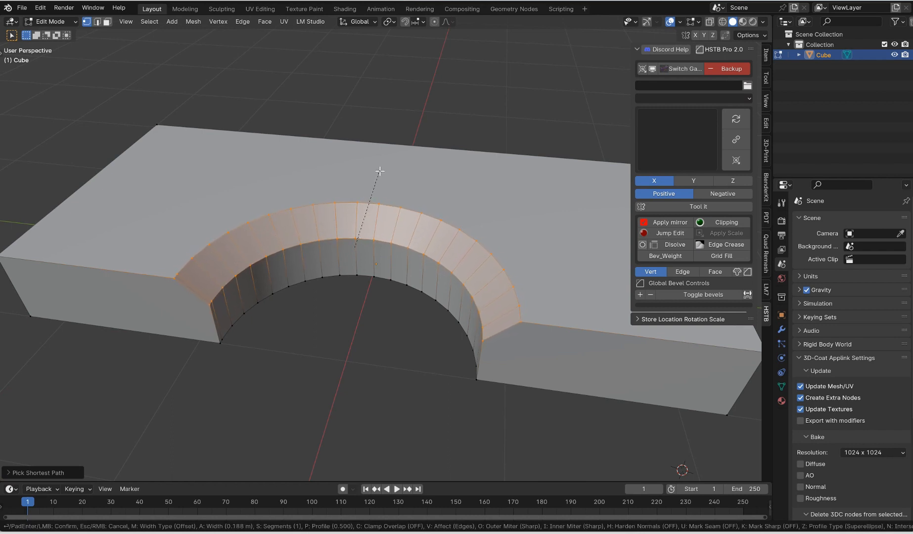
left_click(379, 173)
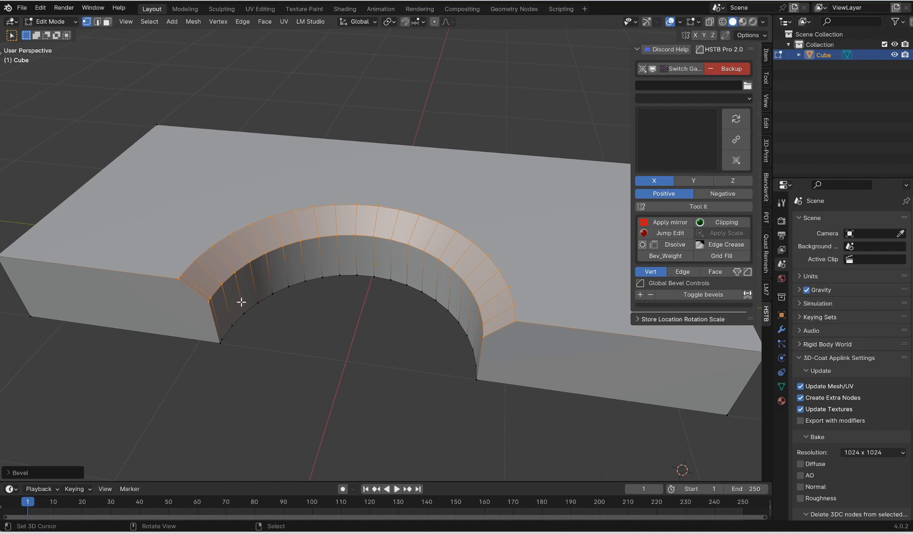
- Duplicate the notch's chamfer faces in place and separate them into their own object
middle_click_drag(241, 301, 327, 295)
key("3")
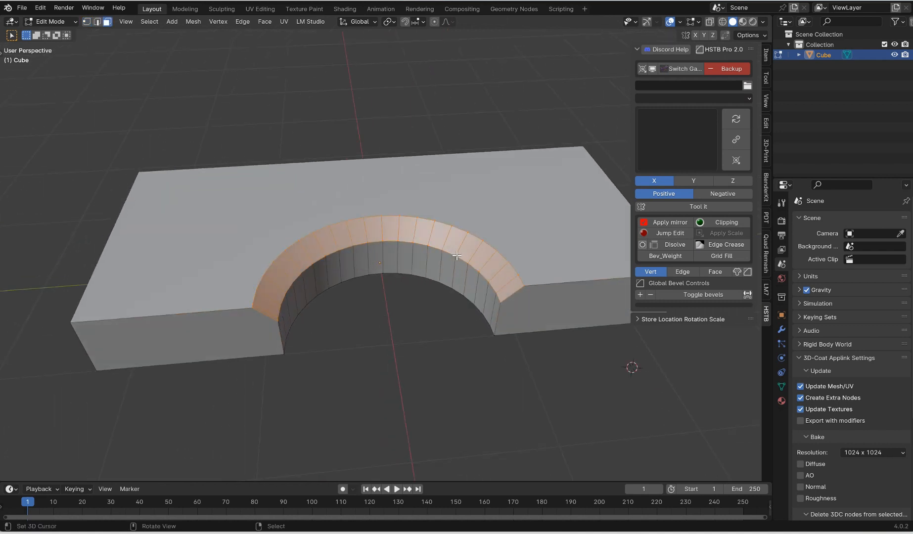
middle_click_drag(449, 239, 393, 248)
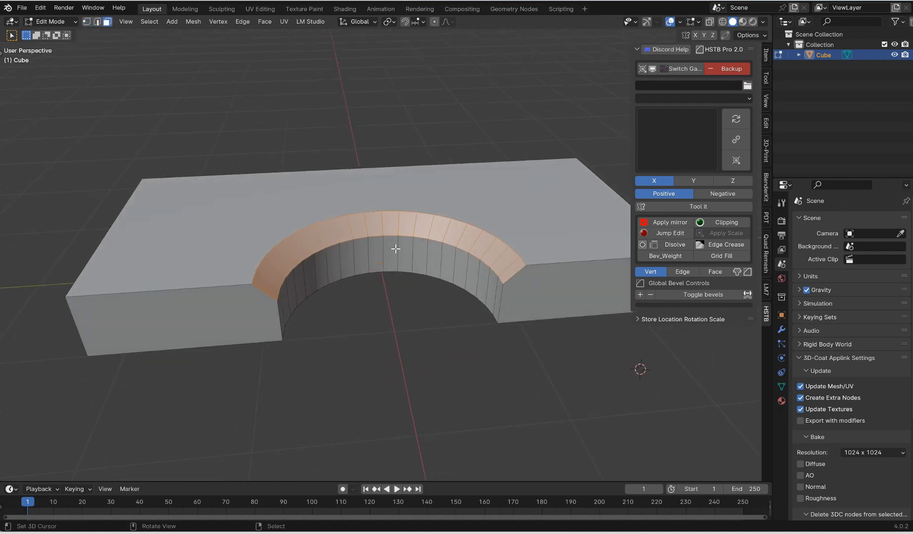
scroll(252, 209, "up", 3)
middle_click_drag(304, 224, 327, 228, "shift")
key("e")
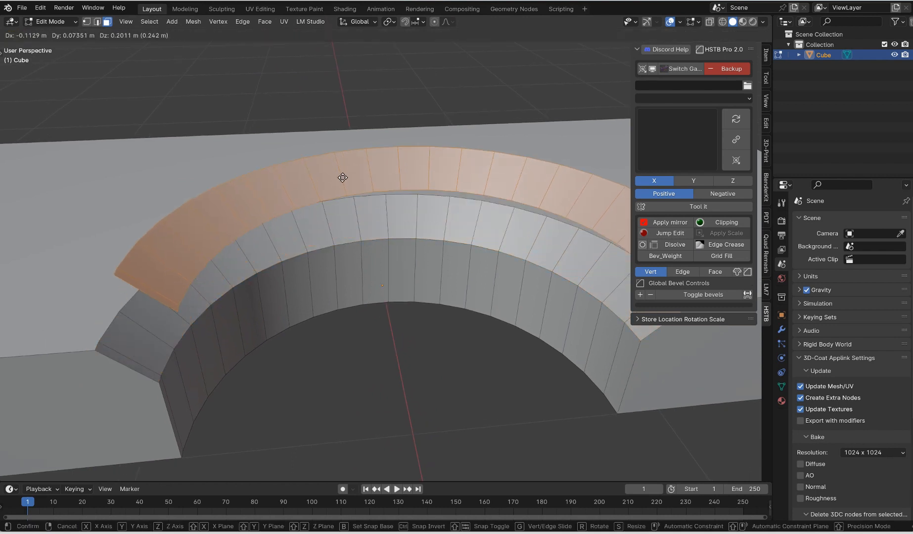
right_click(343, 177)
key("p")
left_click(342, 177)
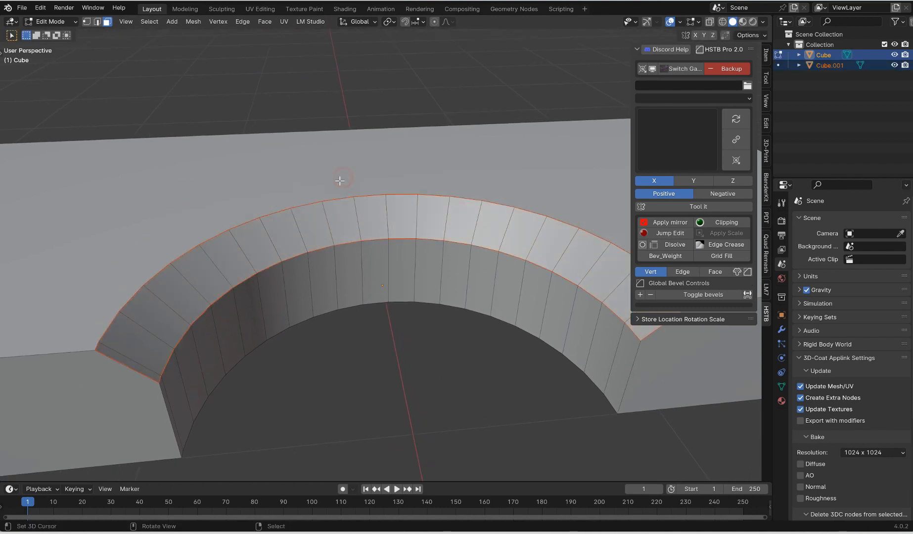
- Leave Edit Mode, enlarge the timeline area into a Geometry Node Editor, and create a new node tree for the separated chamfer strip
key("Tab")
left_click(341, 222)
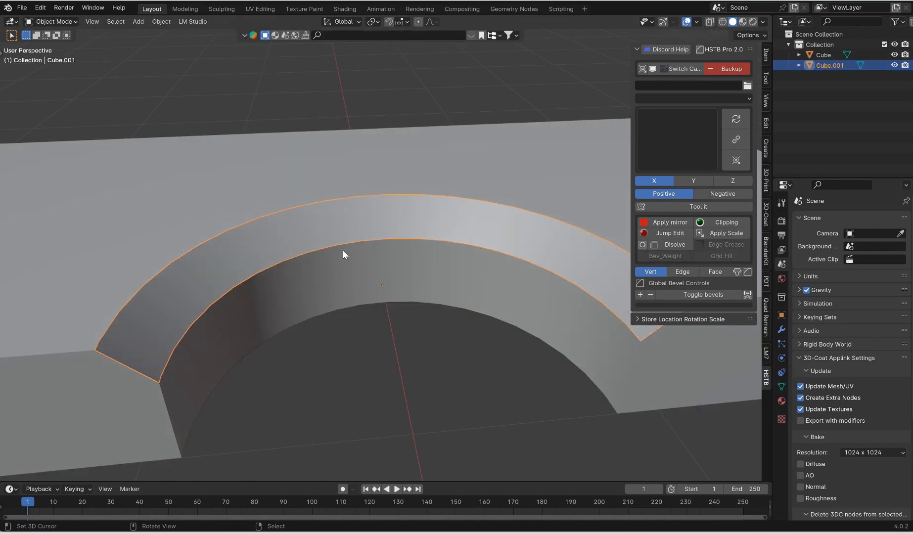
left_click_drag(356, 483, 356, 307)
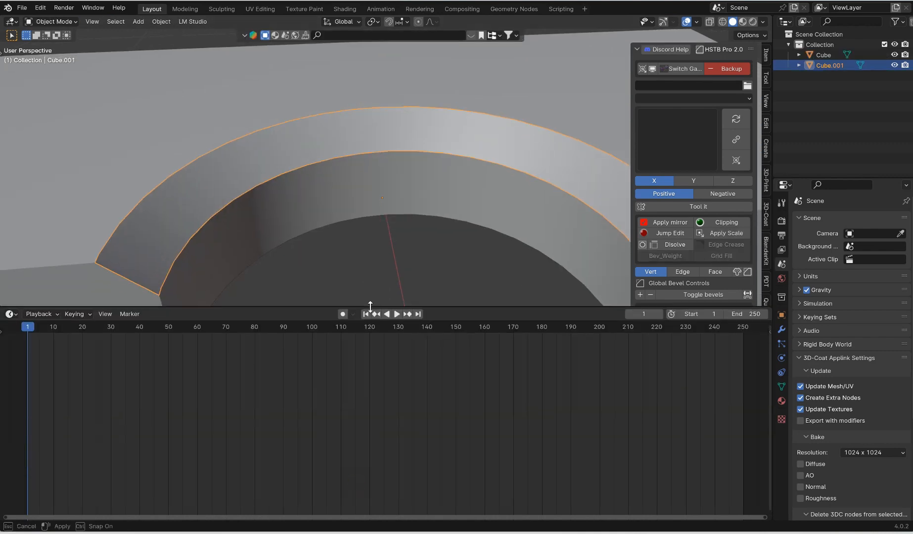
left_click(11, 314)
left_click(58, 409)
key("n")
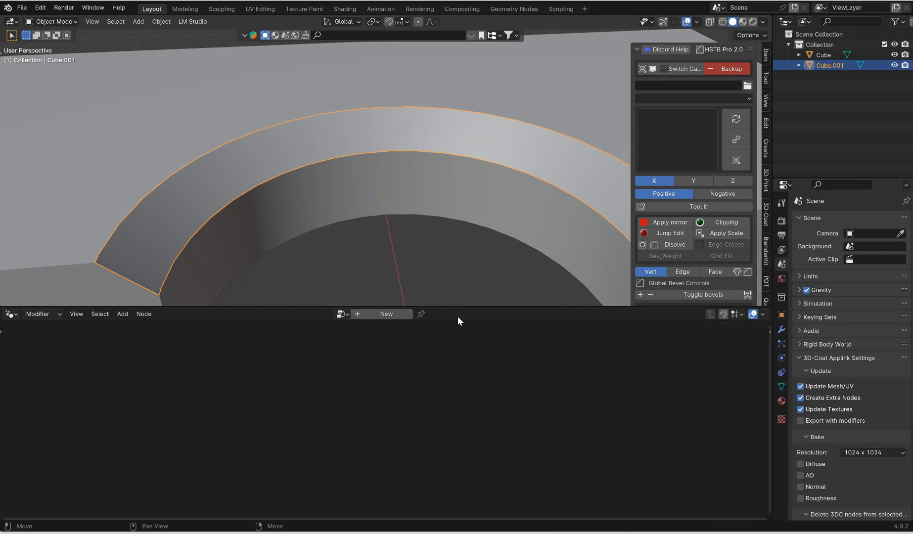
left_click(393, 315)
scroll(491, 387, "up", 5)
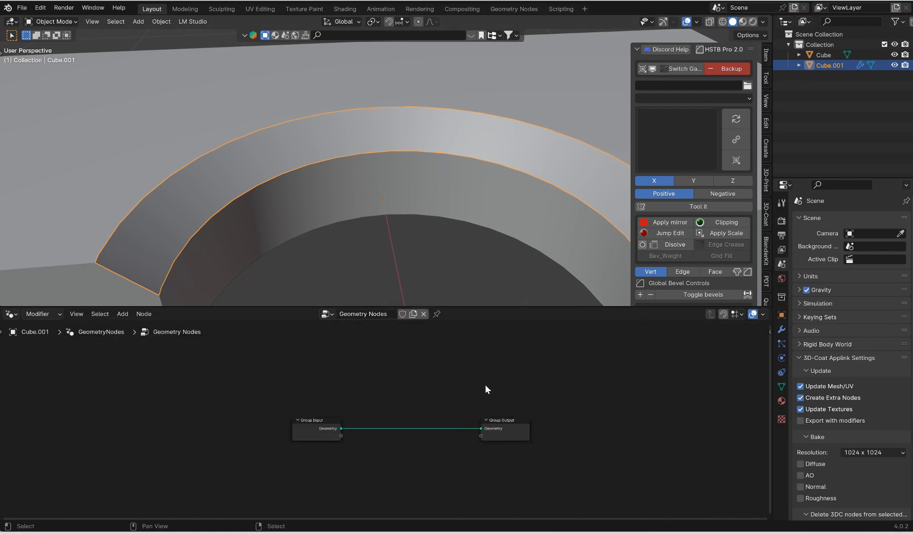
- Add an Instance on Points node between Group Input and Group Output
key("shift+a")
type("inst")
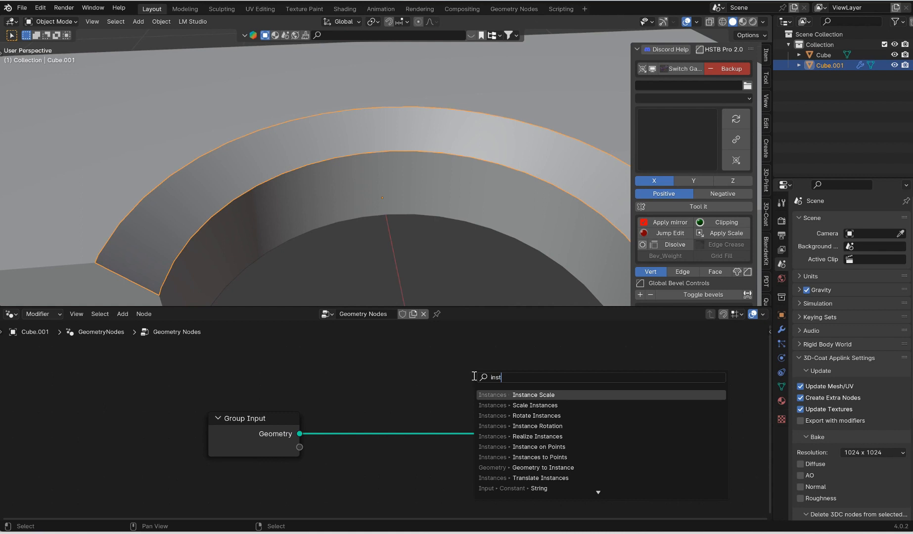
type("ance on")
key("Return")
left_click(375, 379)
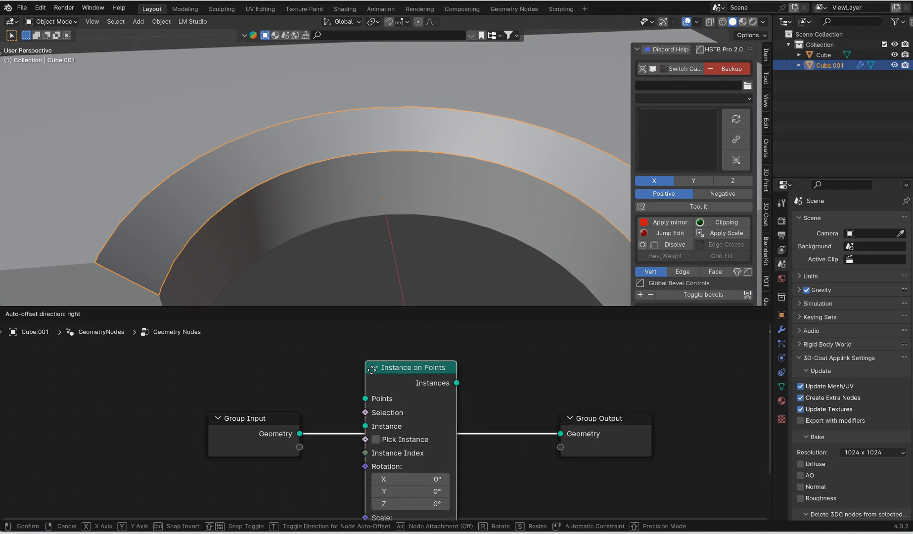
scroll(335, 180, "down", 4)
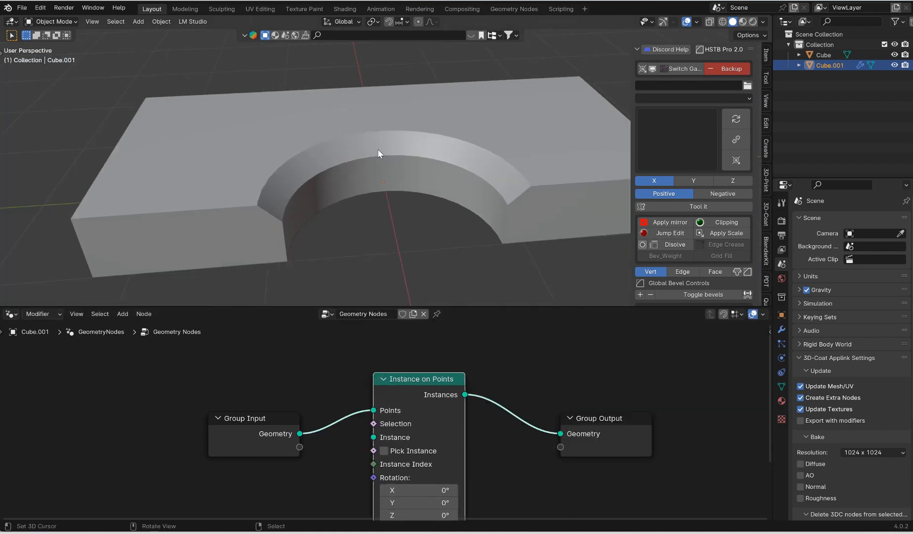
- Space the Group Input node away from the Instance on Points node and mute Instance on Points
left_click_drag(257, 419, 203, 412)
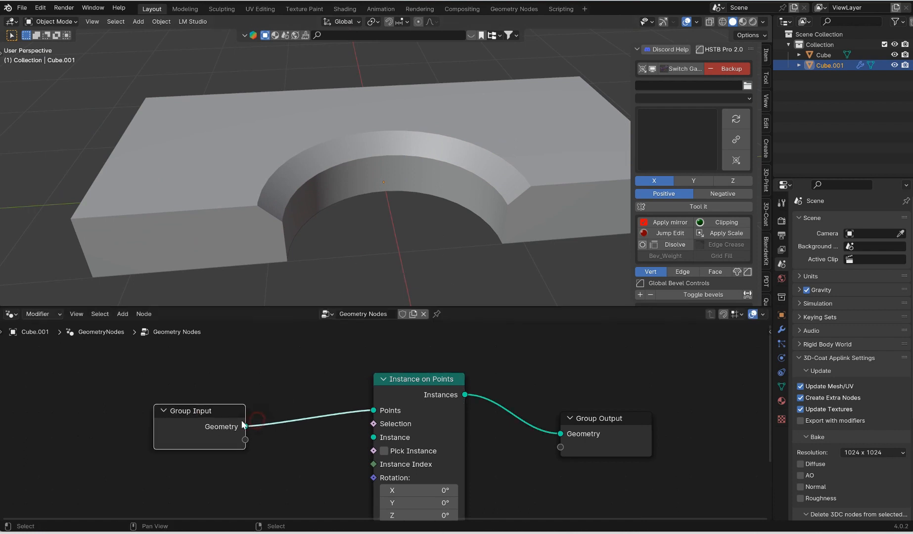
left_click(435, 379)
key("m")
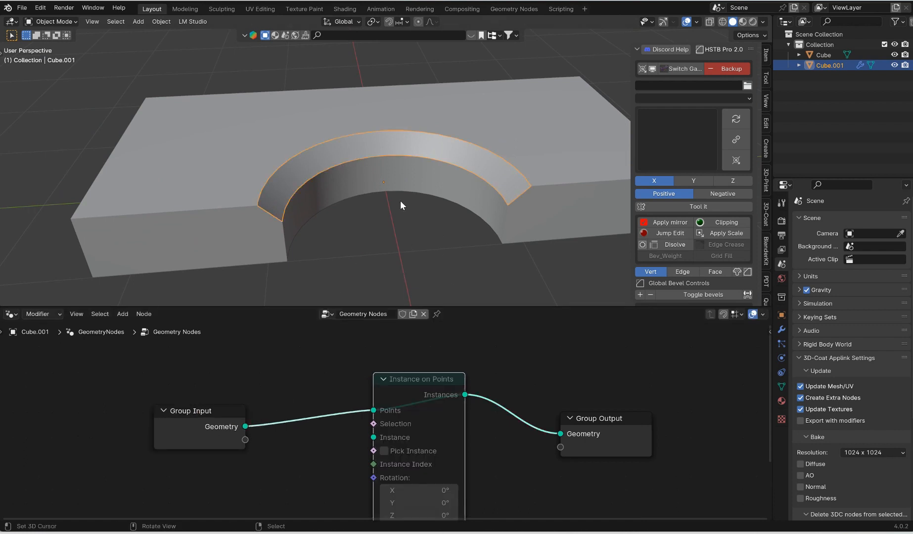
left_click_drag(631, 212, 659, 213)
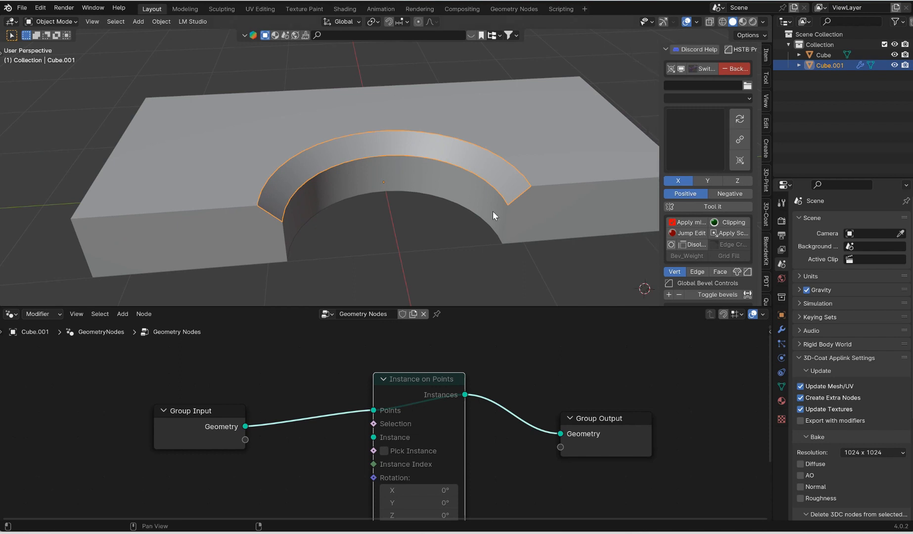
middle_click_drag(333, 199, 352, 197)
- Search the add-on preferences for "bolt" and check whether BoltFactory is enabled
left_click(41, 10)
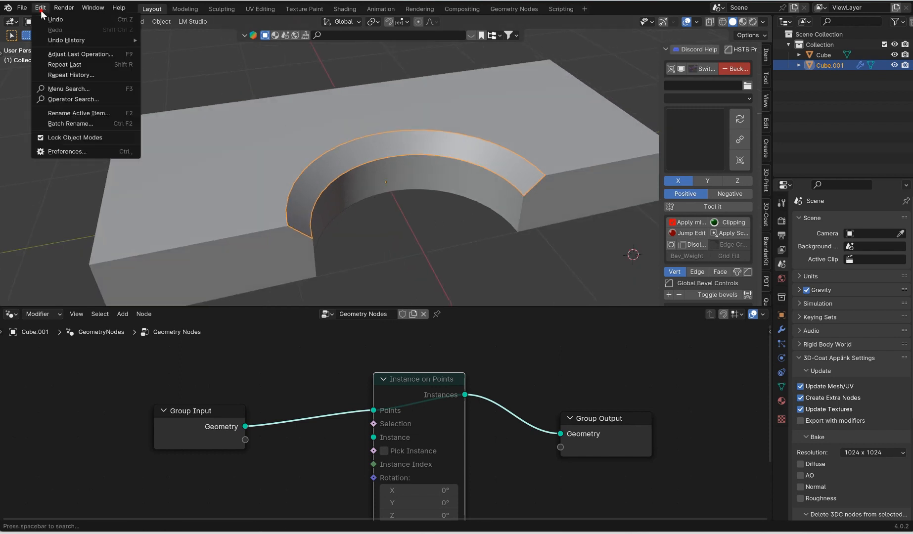
left_click(72, 154)
left_click(342, 33)
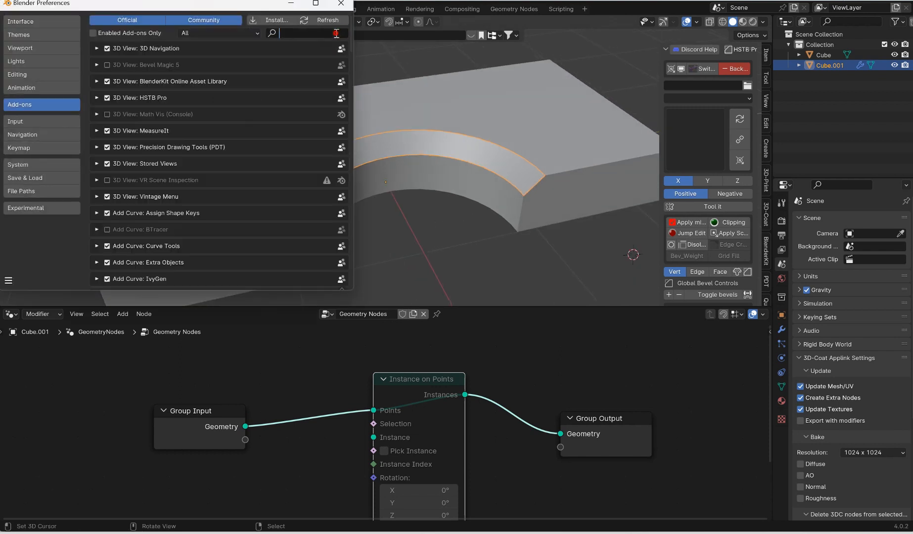
type("bolt")
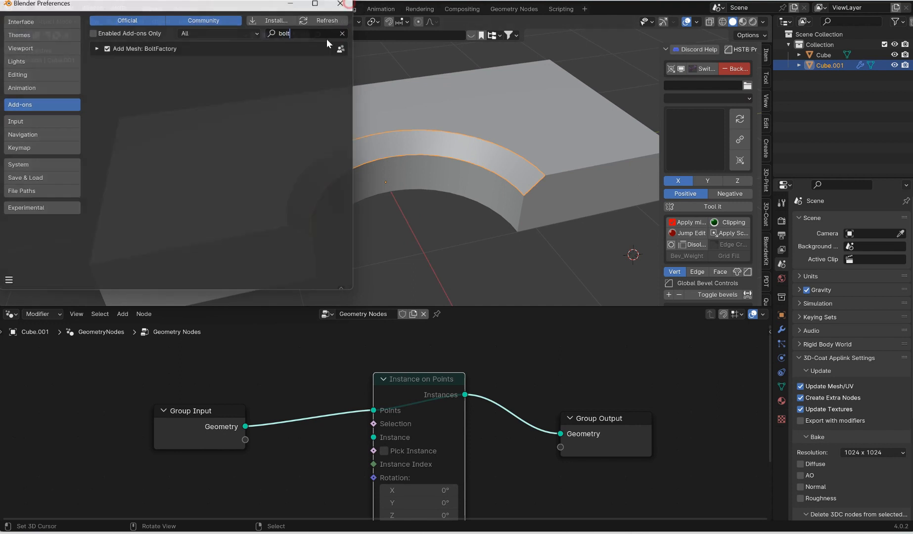
left_click(341, 3)
- Add a Bolt mesh object to the scene
key("shift+a")
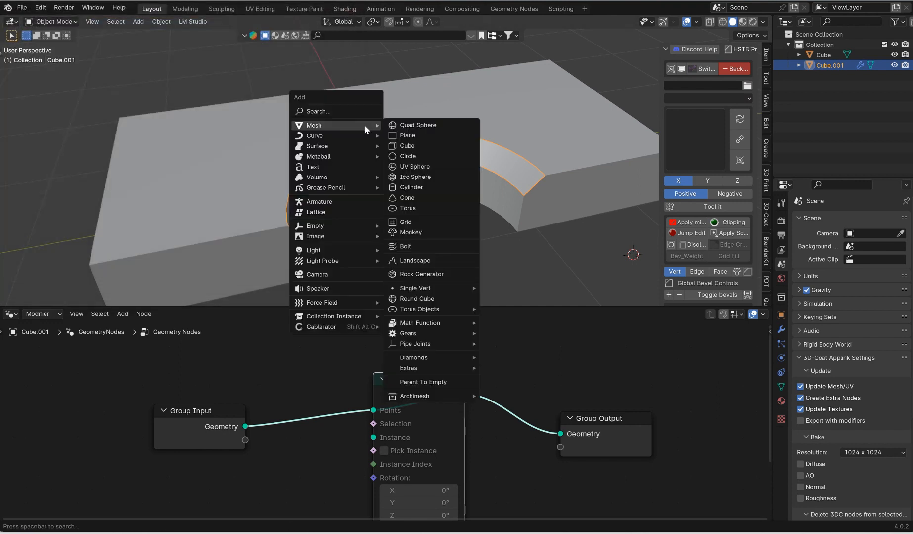
left_click(409, 251)
scroll(549, 162, "down", 6)
middle_click_drag(539, 142, 534, 173, "shift")
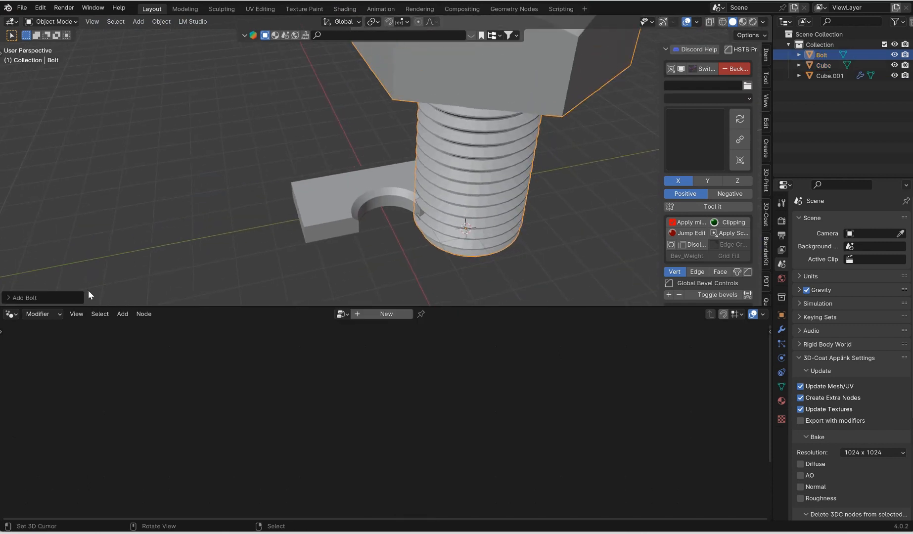
- Keep the new object's model as BOLT and set its bit type to ALLEN
left_click(7, 299)
left_click(81, 78)
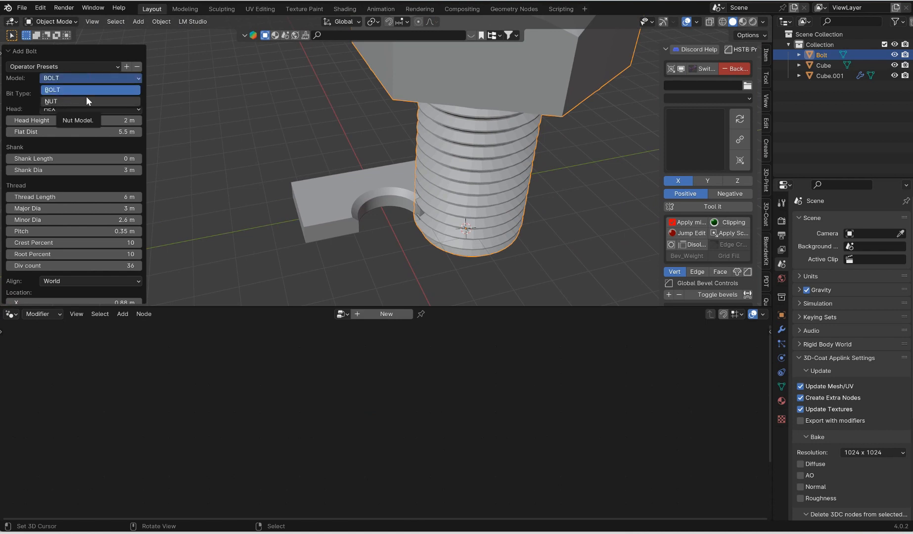
left_click(79, 90)
left_click(69, 96)
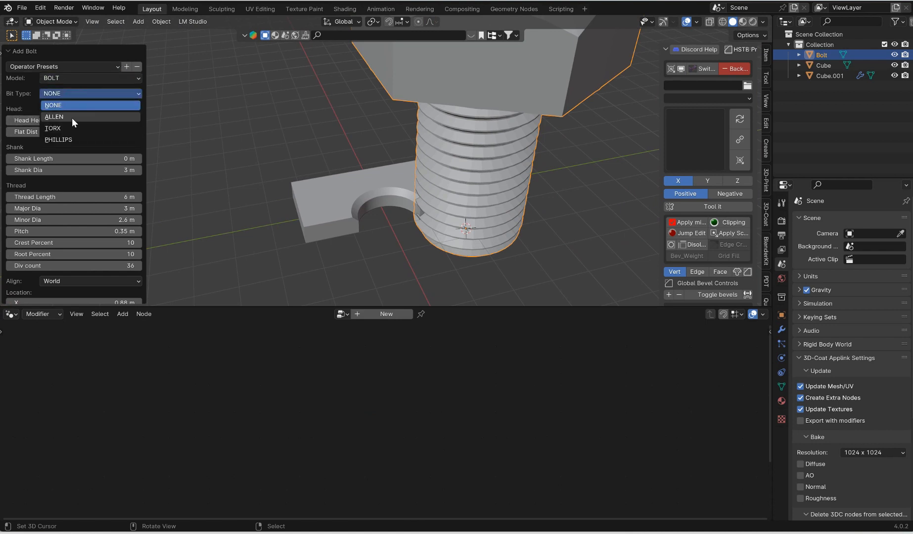
left_click(89, 118)
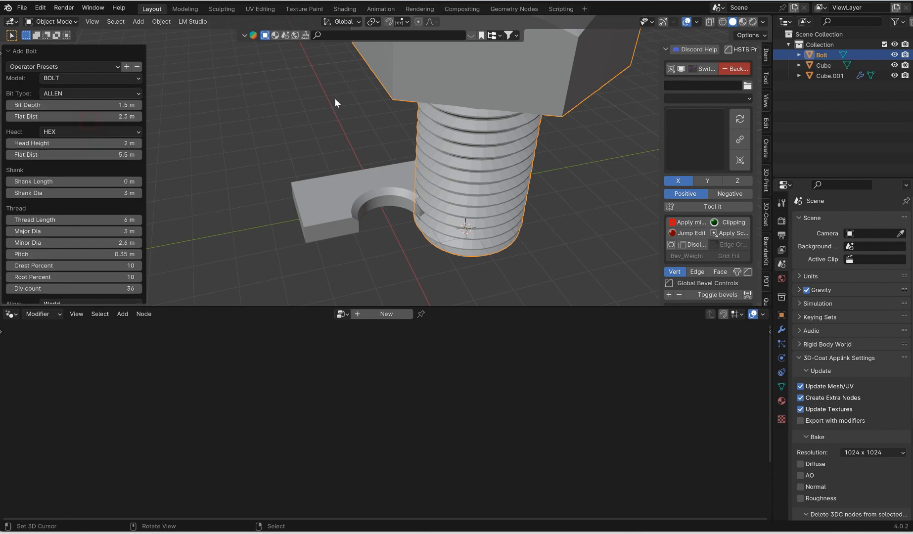
middle_click_drag(335, 98, 455, 128)
scroll(447, 124, "down", 3)
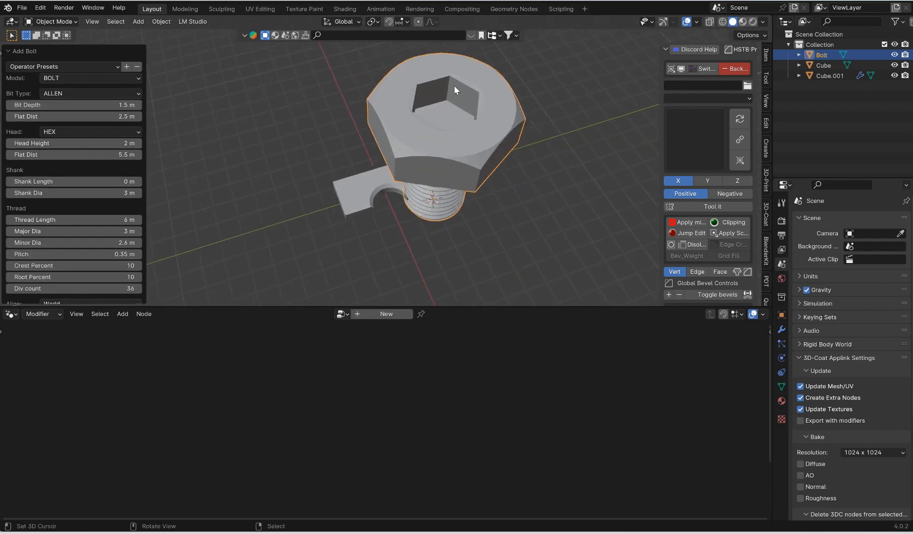
- Try the 12 POINT head on the bolt and settle on the DOME head type
left_click(54, 131)
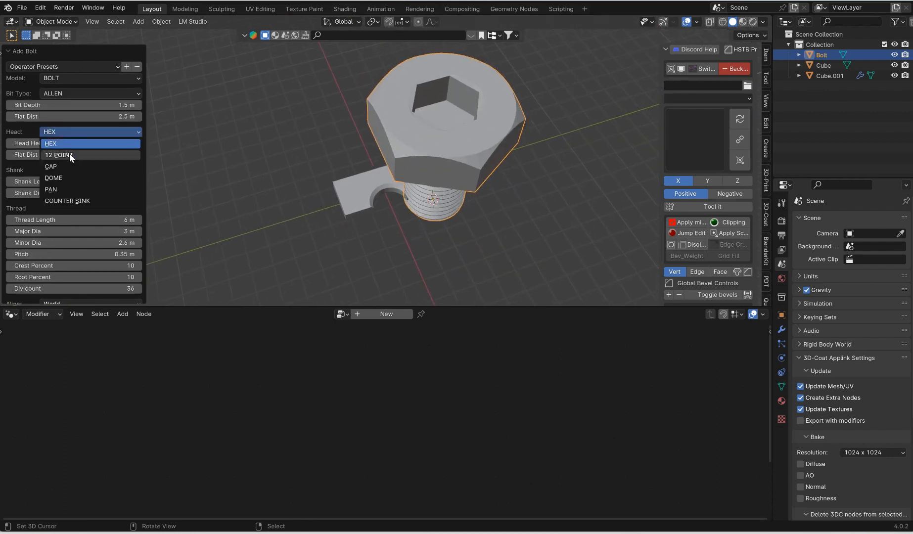
left_click(70, 155)
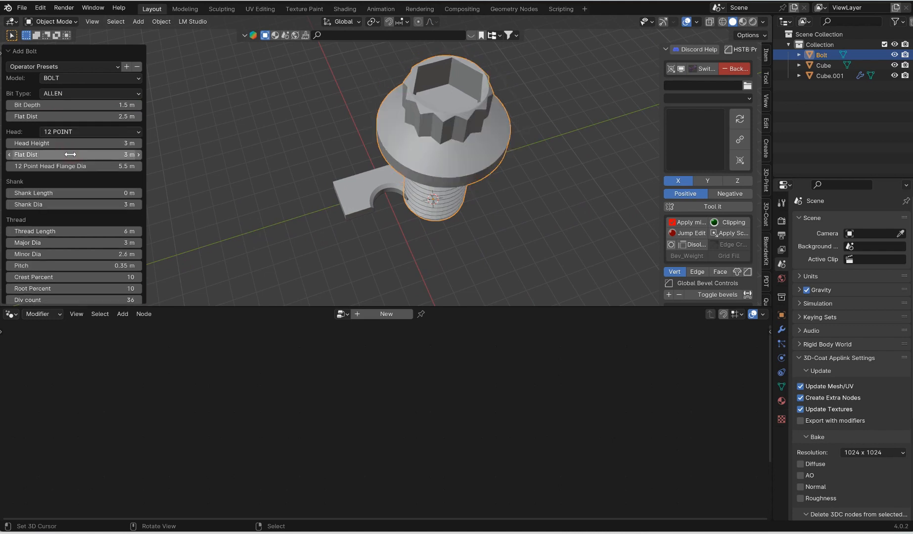
mouse_move(435, 178)
middle_mouse_down()
mouse_move(437, 154)
mouse_move(437, 180)
middle_mouse_up()
left_click(81, 133)
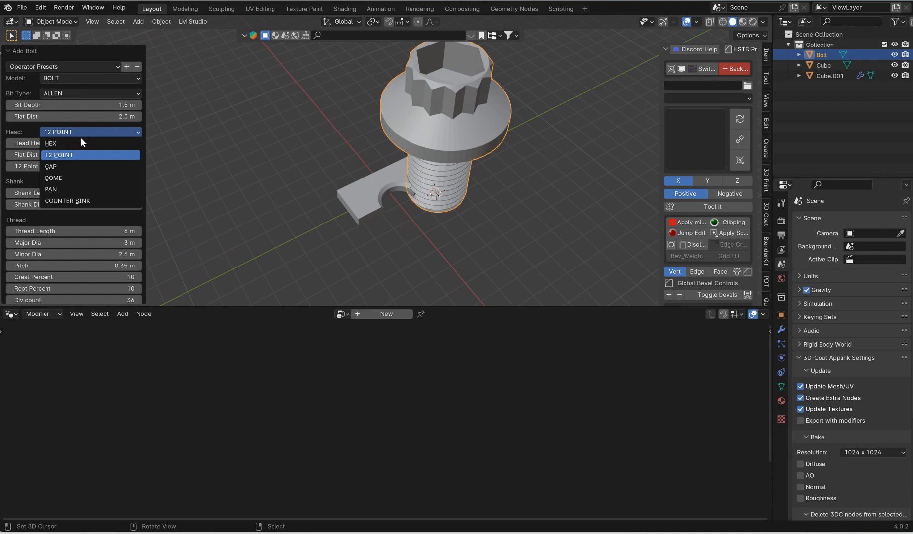
left_click(74, 177)
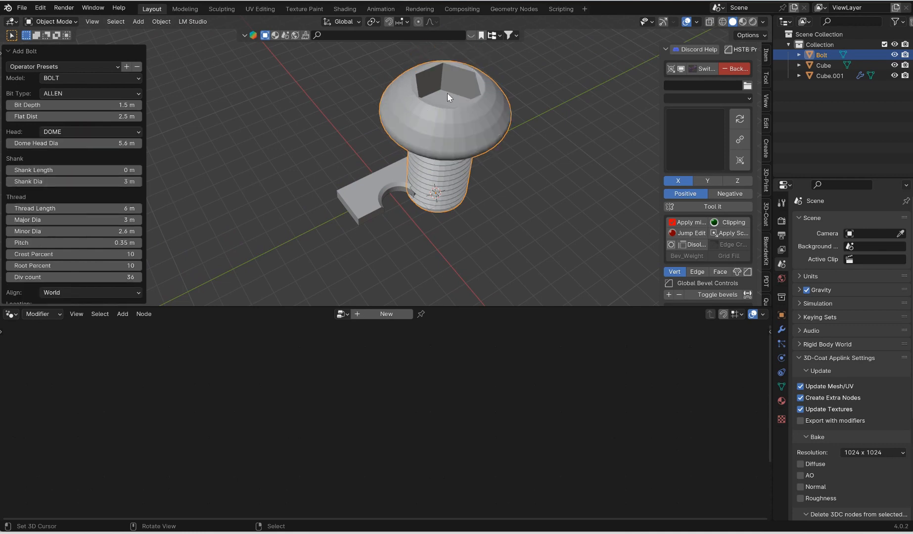
- Scale the new bolt down uniformly to about 0.084 of its size
mouse_move(447, 93)
middle_mouse_down()
mouse_move(453, 79)
mouse_move(444, 83)
mouse_move(452, 95)
middle_mouse_up()
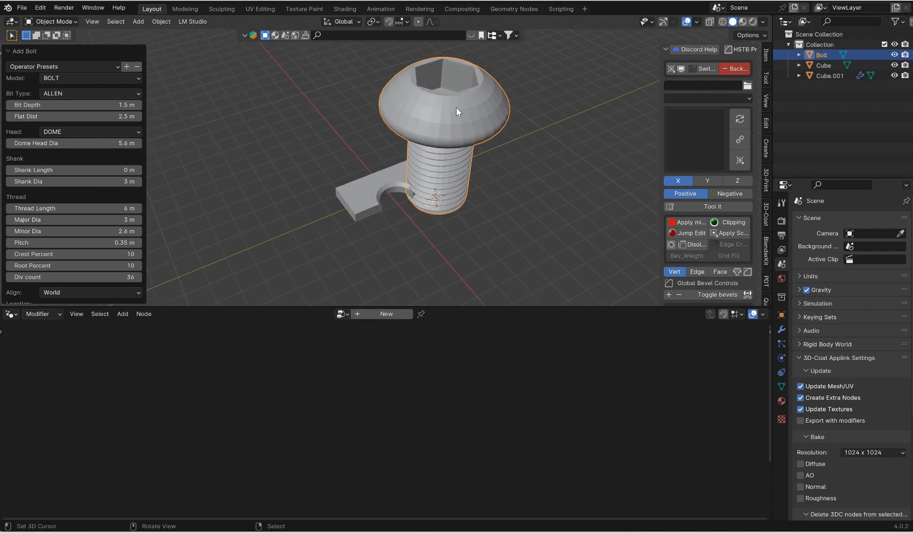
key("Tab")
key("Escape")
key("w")
left_click(440, 122)
key("s")
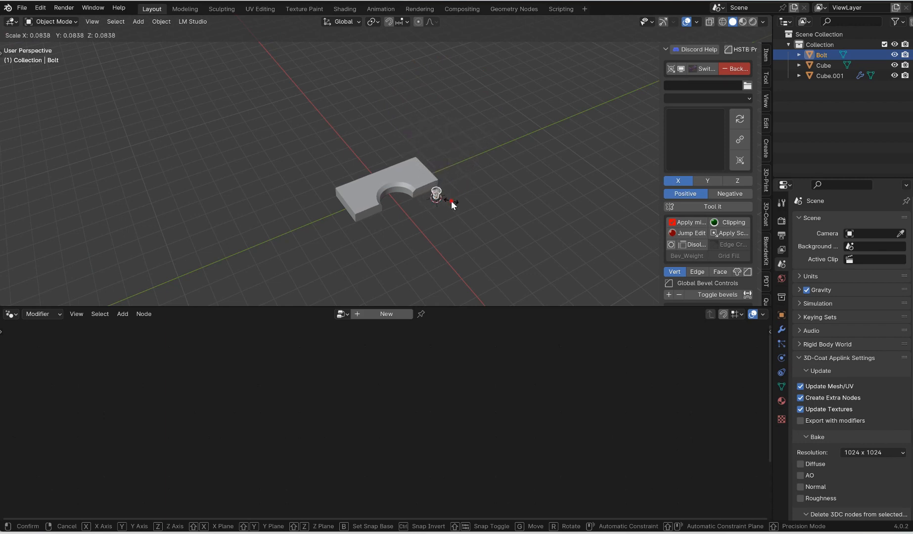
left_click(452, 200)
- Move the bolt into the plate's semicircular notch and raise it about 0.86 m along Z
middle_click_drag(452, 200, 462, 199)
key("KP_7")
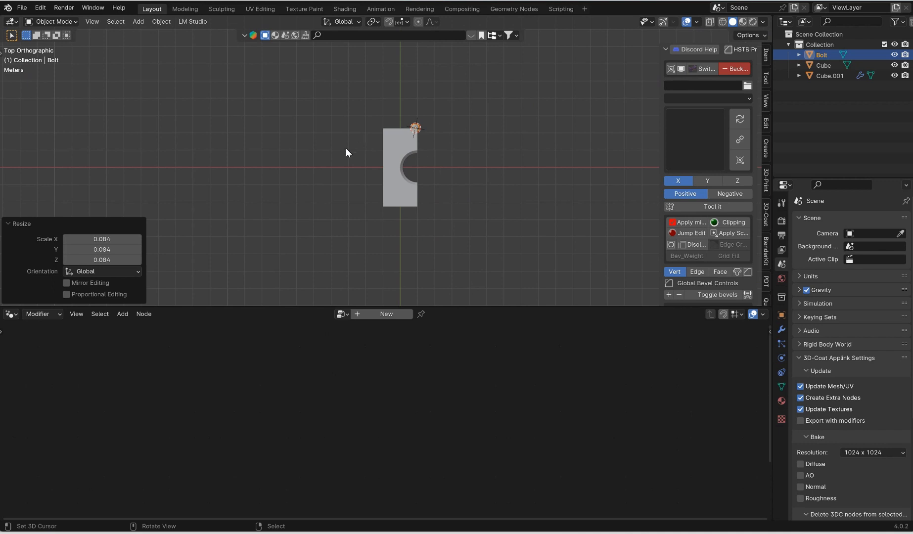
key("g")
left_click(416, 163)
middle_click_drag(416, 163, 429, 179)
key("g")
key("z")
left_click(435, 184)
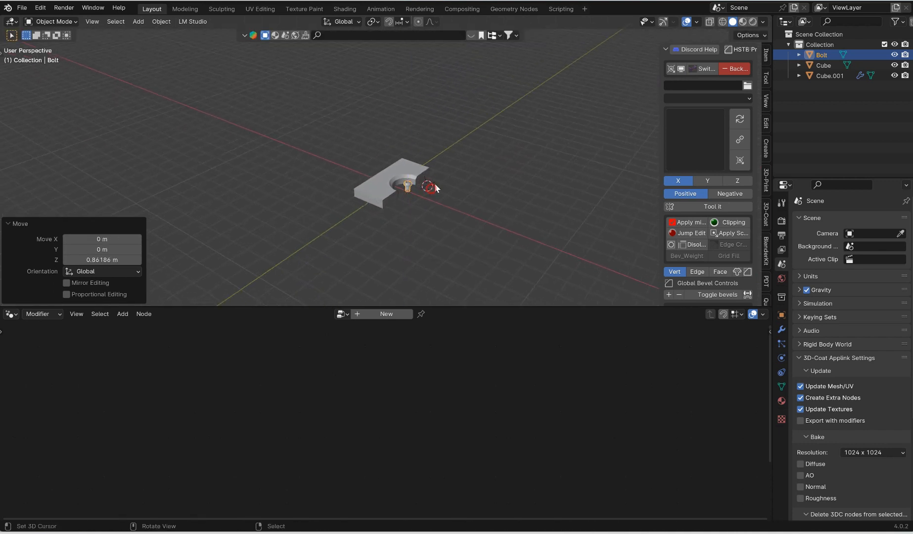
scroll(447, 187, "up", 6)
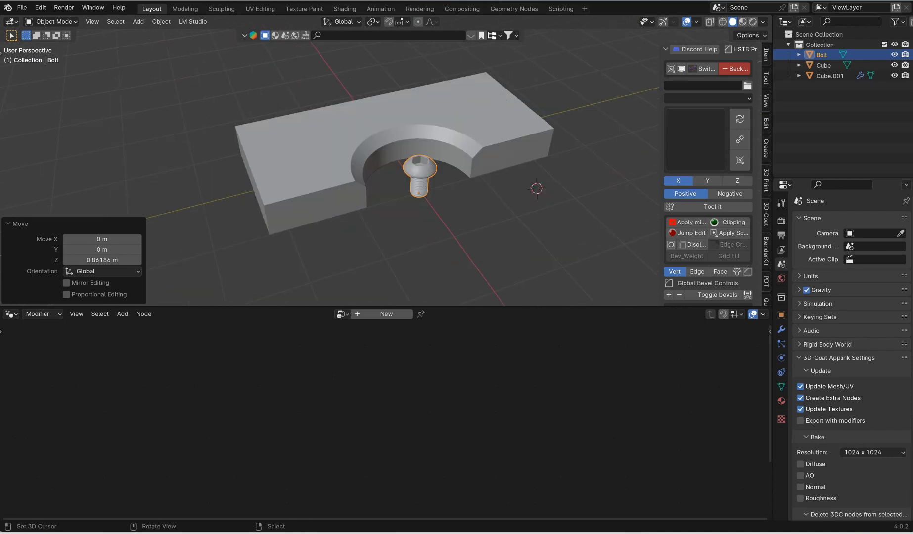
- Scale the bolt by about 0.309 and apply its scale
key("s")
left_click(442, 164)
key("ctrl+a")
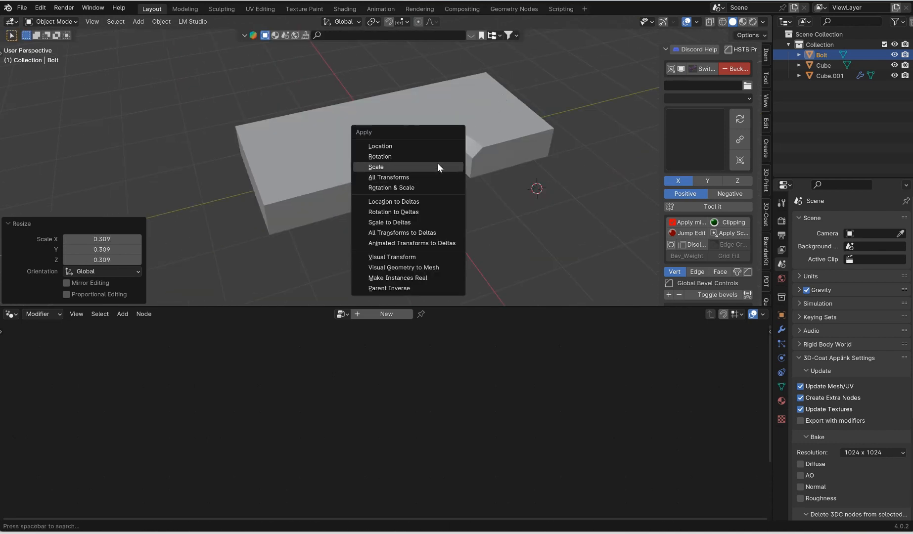
left_click(437, 163)
- Select the chamfer strip Cube.001, pin its Geometry Nodes tree, and make room around the Instance on Points node
scroll(445, 161, "up", 3)
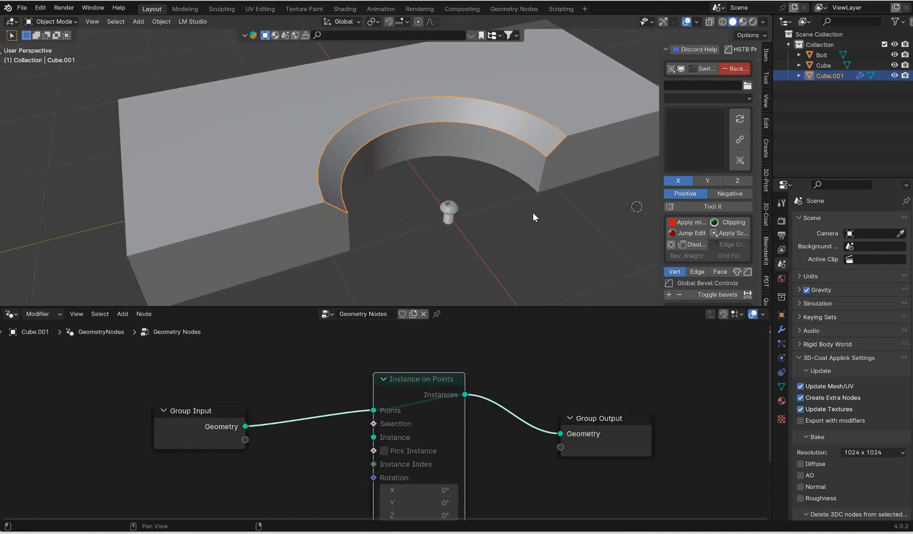
middle_click_drag(469, 342, 442, 338)
left_click(436, 314)
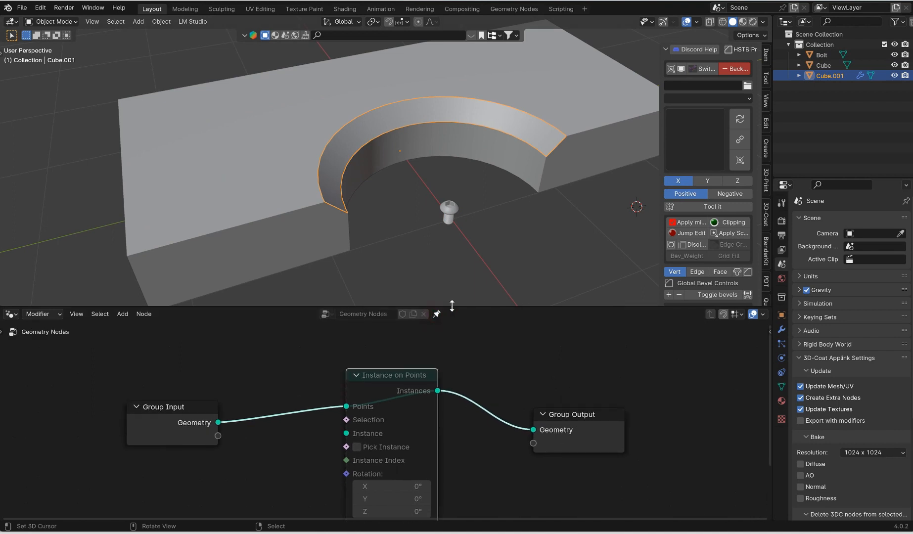
left_click_drag(451, 306, 446, 244)
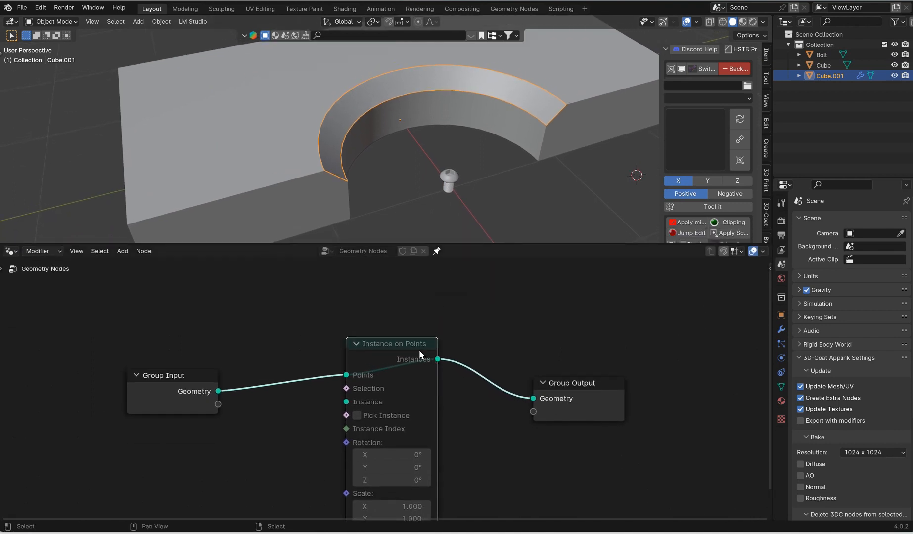
left_click_drag(419, 350, 438, 326)
- Bring the Bolt in as an Object Info node, feed its Geometry to Instance on Points' Instance input, and unmute Instance on Points
left_click(822, 55)
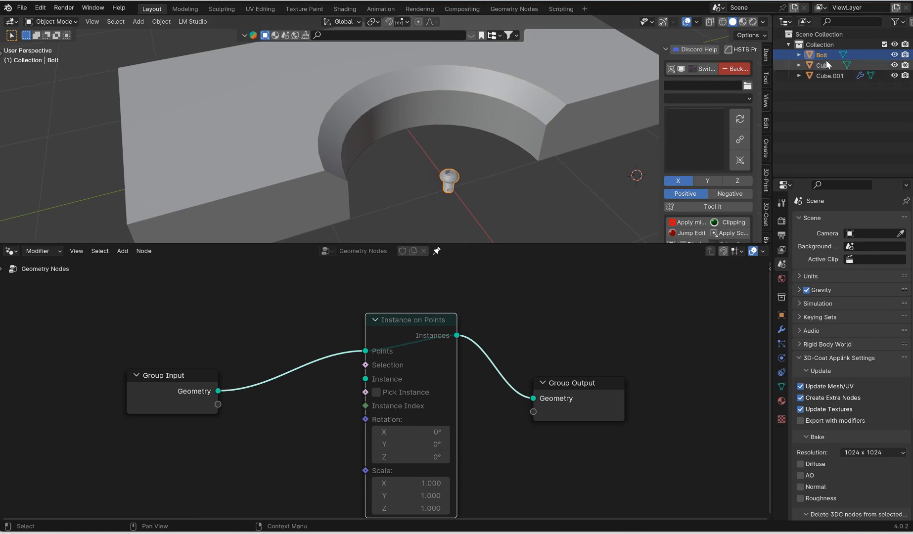
left_click_drag(826, 56, 335, 449)
middle_click_drag(335, 450, 301, 380)
left_click_drag(311, 436, 331, 315)
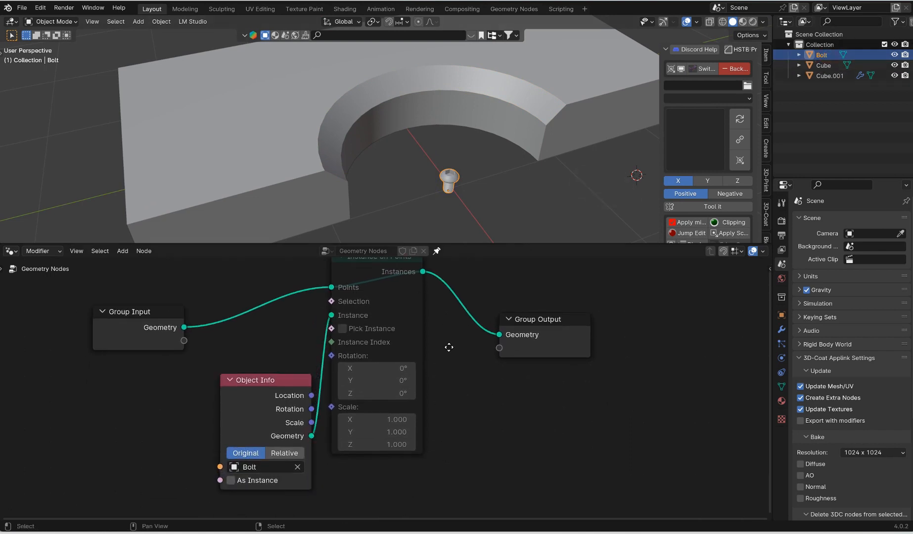
middle_click_drag(449, 347, 464, 382)
left_click(402, 291)
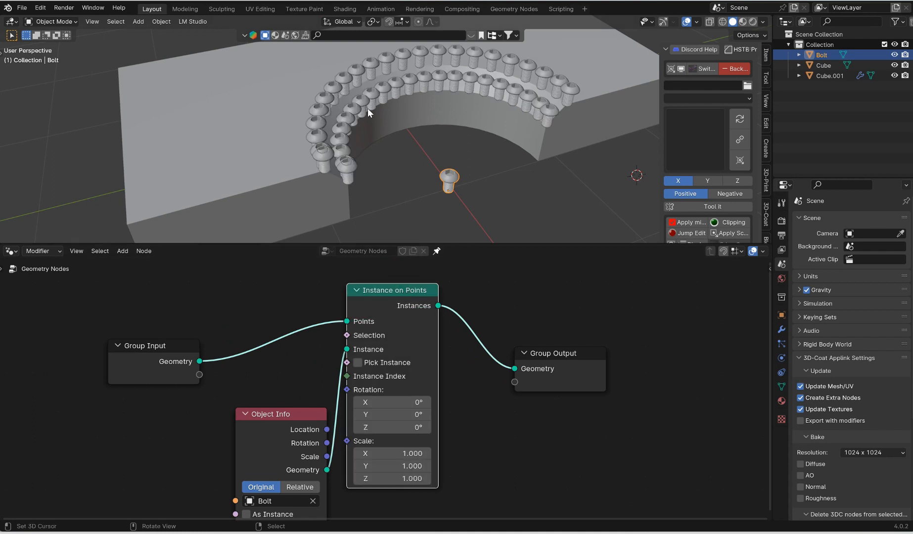
- Scale the source bolt by 0.5 and apply its scale so the instances shrink too
scroll(427, 168, "up", 5)
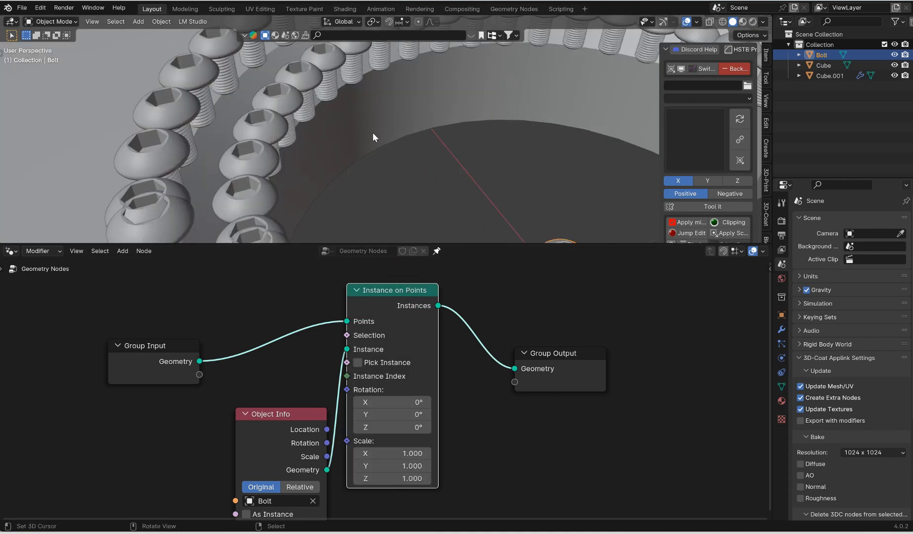
scroll(369, 141, "down", 3)
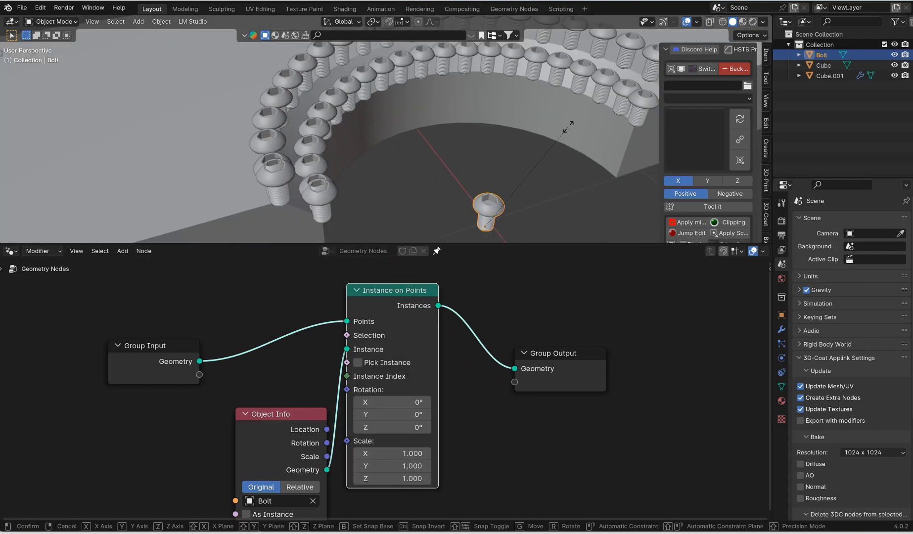
key("s")
left_click(525, 181)
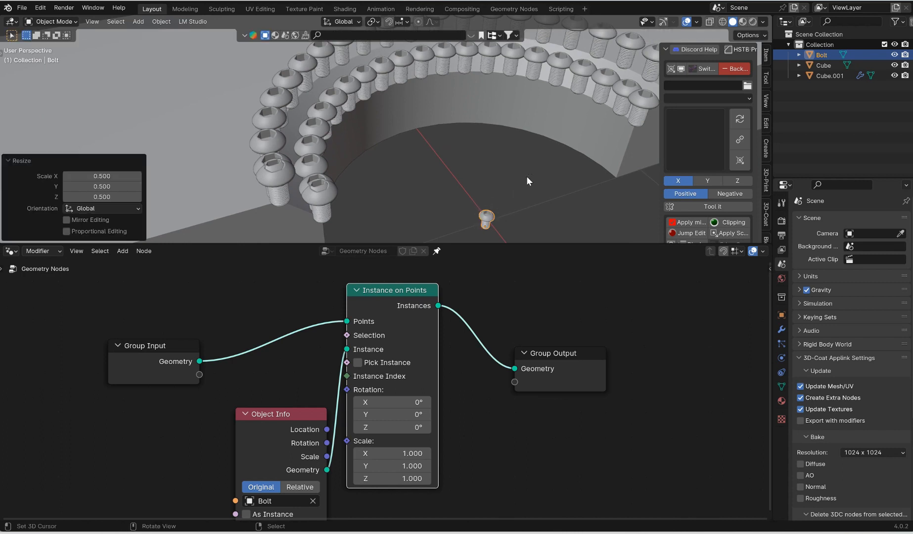
key("ctrl+a")
left_click(526, 177)
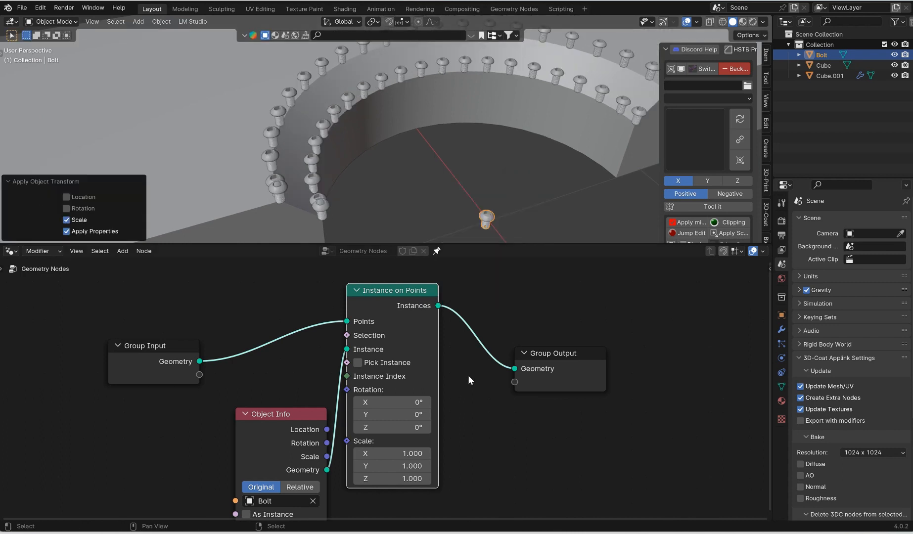
- Insert a Scale Elements node between Object Info and Instance on Points and set its scale to 0.830
left_click_drag(257, 445, 132, 450)
scroll(237, 434, "down", 1)
middle_click_drag(272, 426, 406, 388)
key("shift+a")
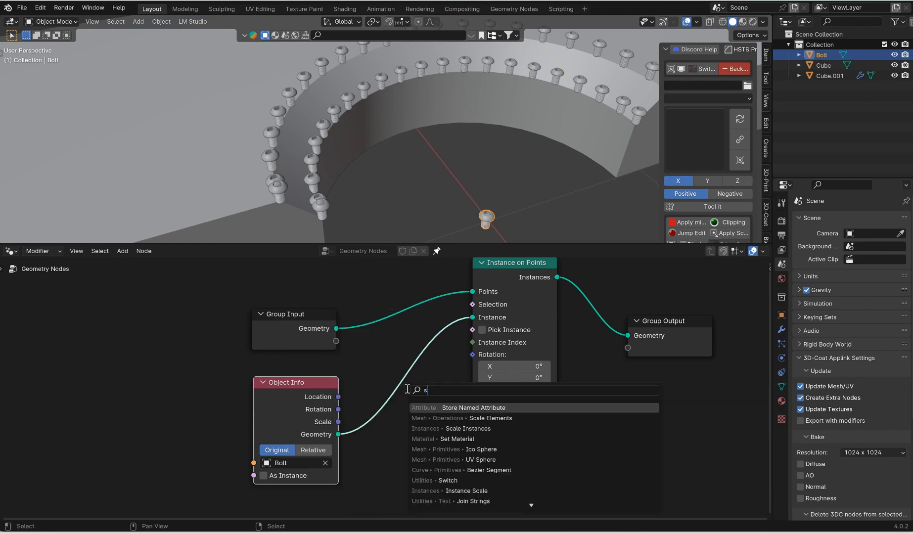
type("scale")
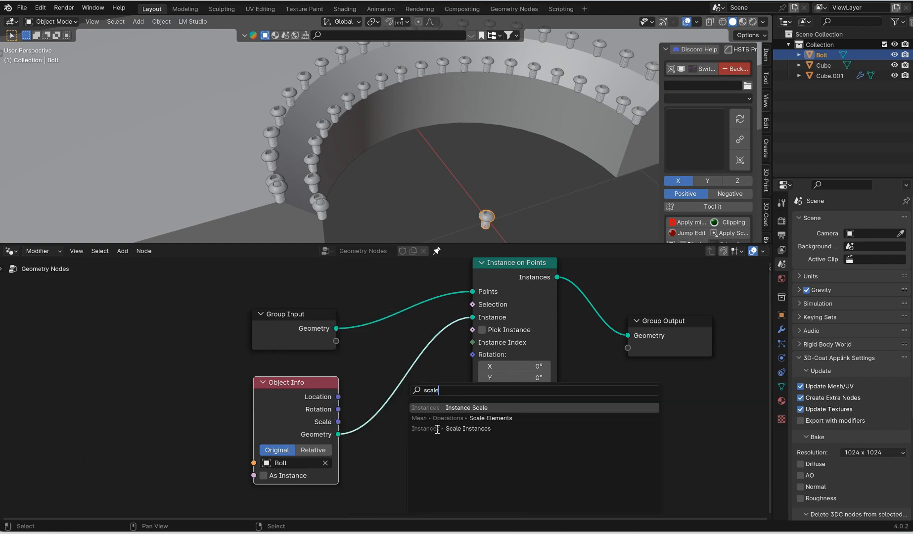
left_click(492, 418)
left_click(457, 407)
mouse_move(447, 436)
left_mouse_down()
mouse_move(414, 436)
mouse_move(429, 436)
left_mouse_up()
middle_click_drag(421, 214, 484, 308)
middle_click_drag(343, 119, 354, 120)
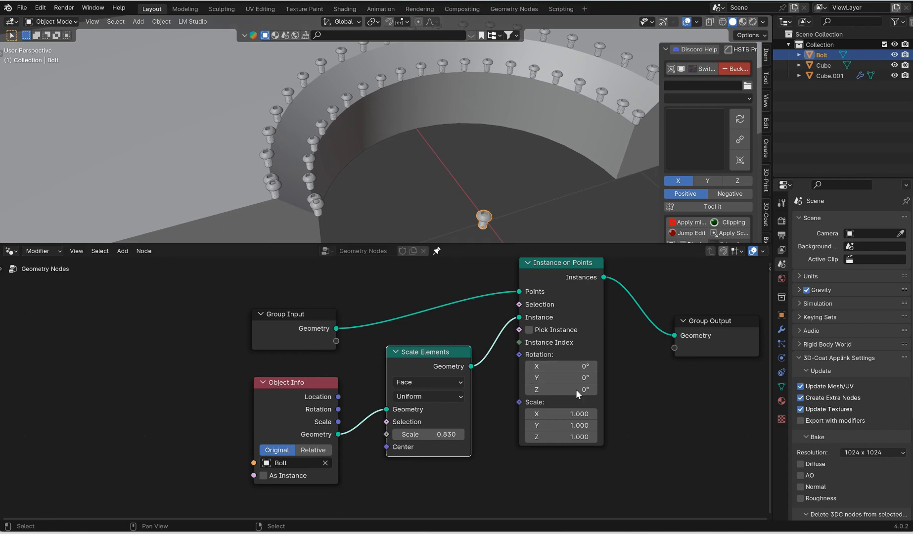
- Add an Align Euler to Vector node, connect it to Instance on Points' Rotation input, and set its axis to Z
middle_click_drag(578, 394, 576, 369)
left_click_drag(375, 243, 365, 210)
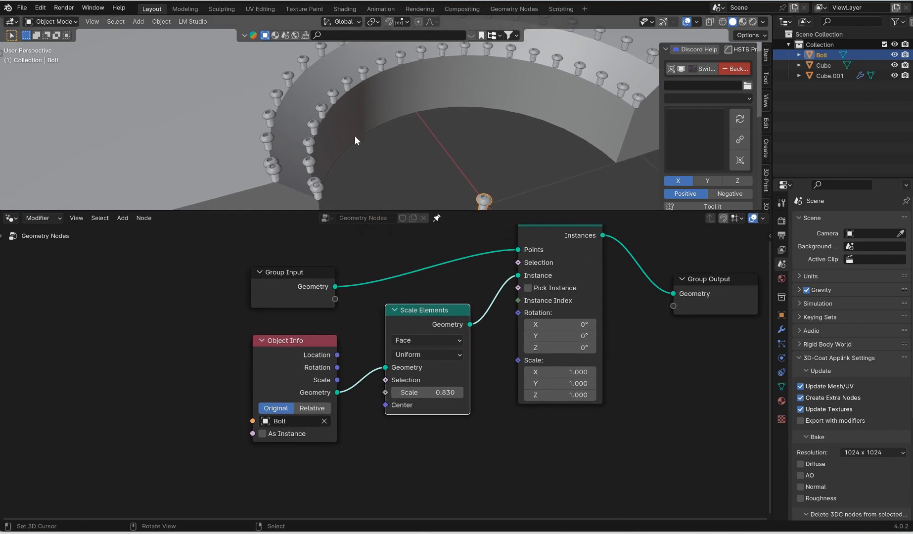
middle_click_drag(505, 399, 496, 376)
key("shift+a")
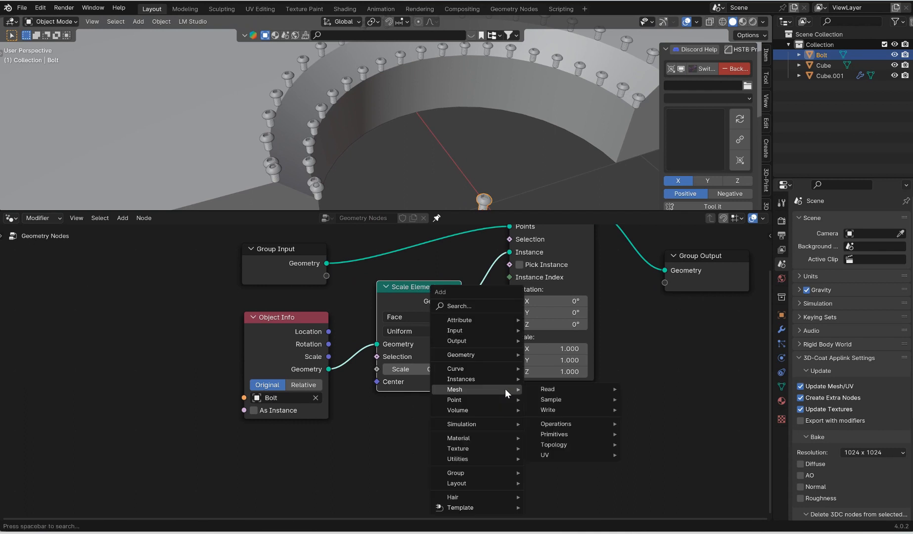
type("align")
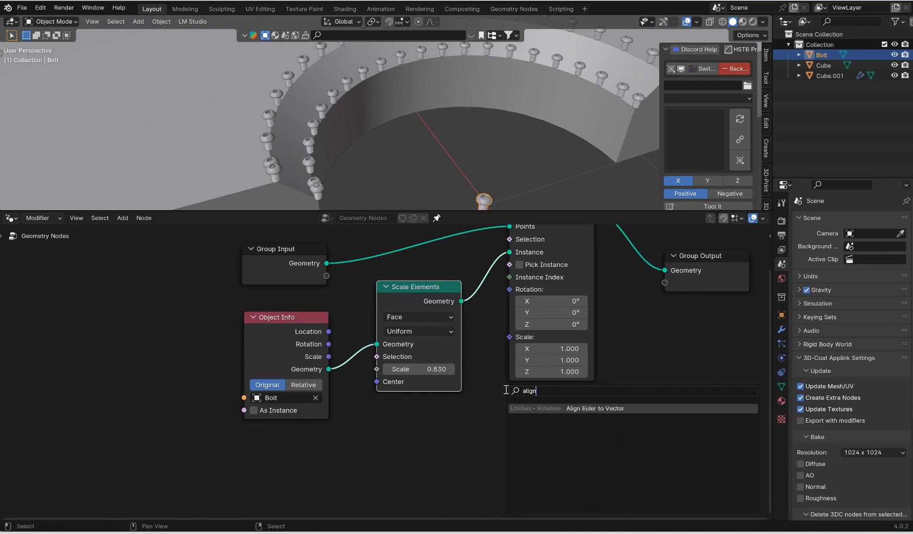
left_click(569, 408)
left_click(465, 417)
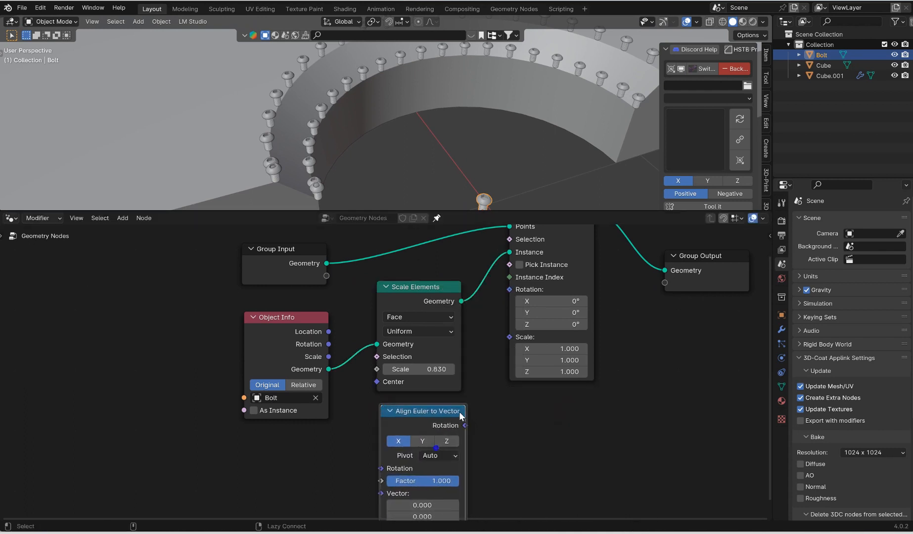
left_click_drag(465, 425, 509, 289)
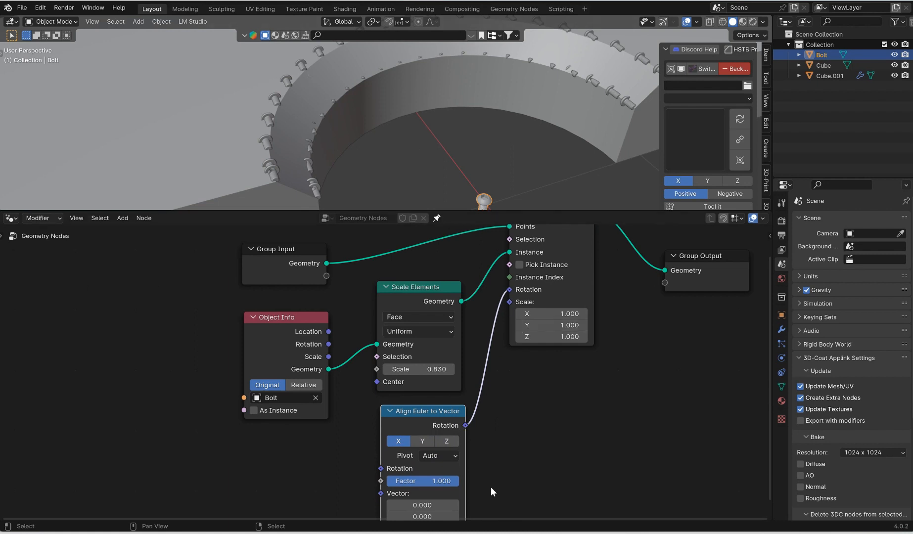
left_click(447, 440)
- Add a Normal node and connect it to the Vector input of Align Euler to Vector
middle_click_drag(381, 410, 431, 342)
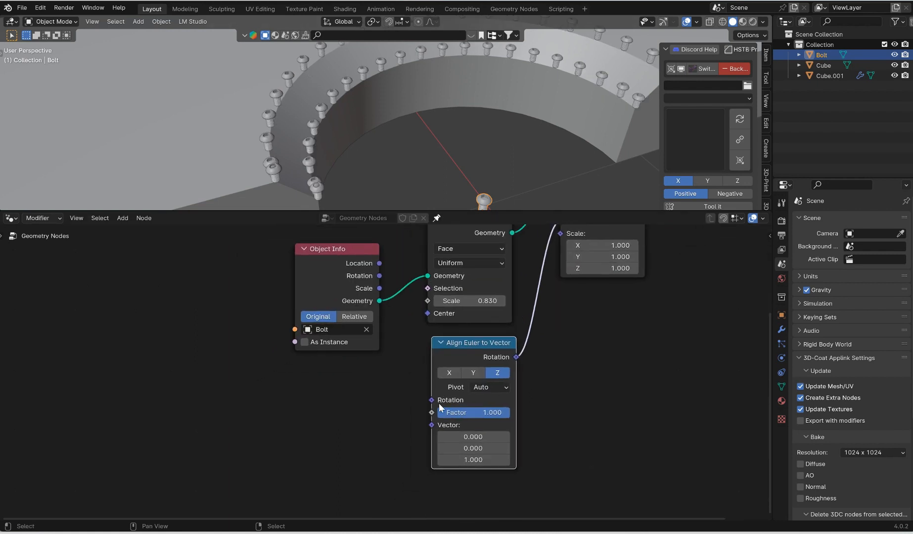
left_click_drag(431, 425, 366, 418)
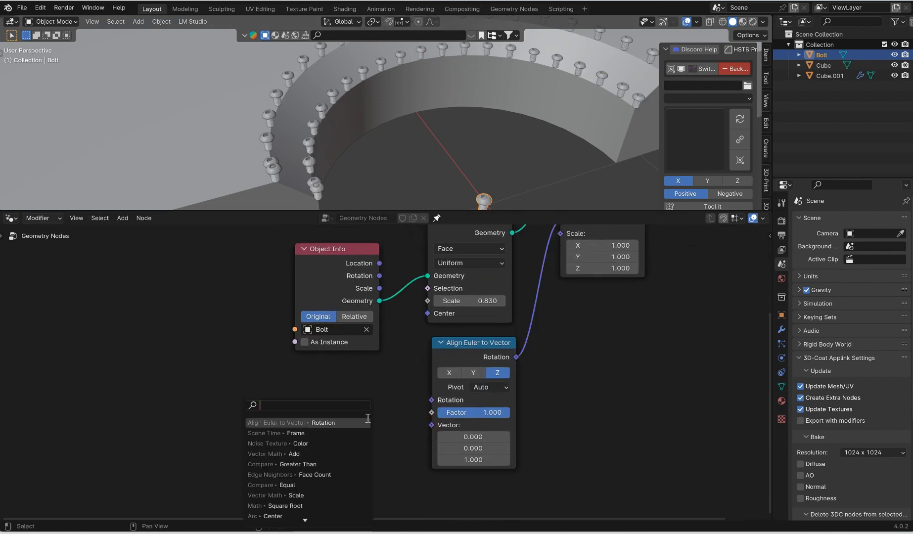
type("norma")
left_click(367, 422)
left_click(369, 421)
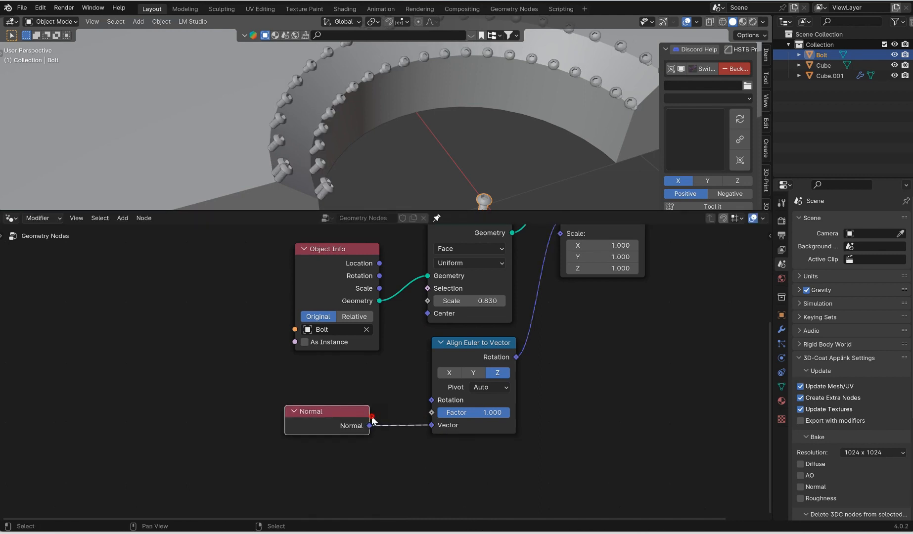
- Restrict transforms to origins and move the bolt's origin up about 0.064 m along Z toward its head
middle_click_drag(378, 142, 398, 99)
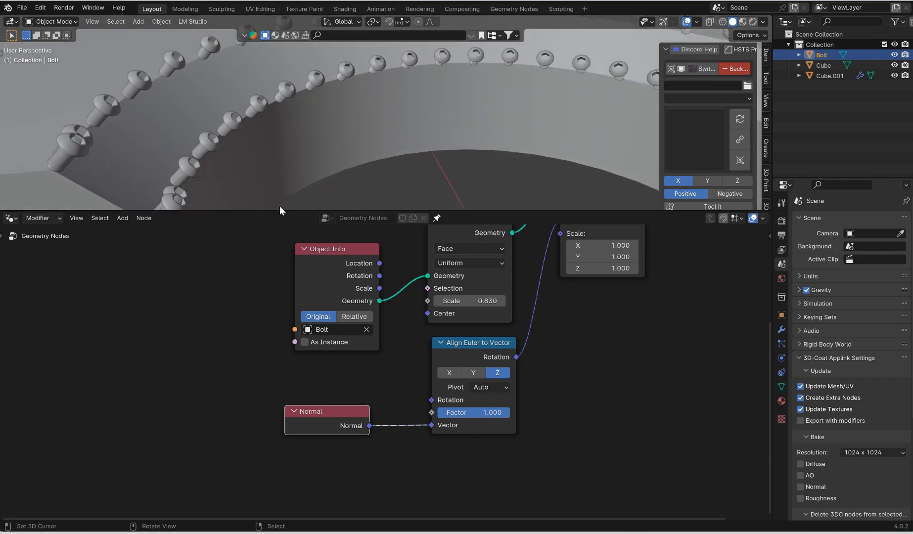
left_click_drag(279, 212, 279, 302)
middle_click_drag(366, 203, 413, 129)
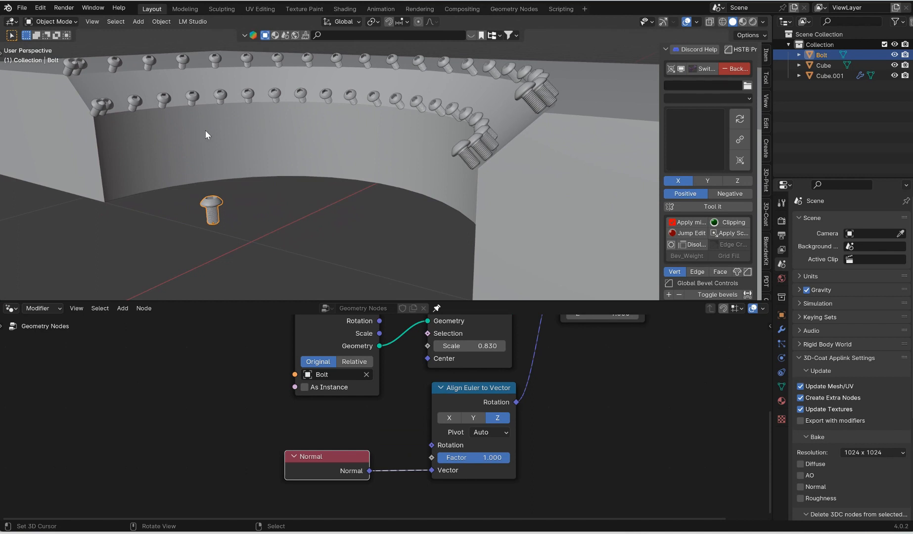
middle_click_drag(206, 131, 259, 158)
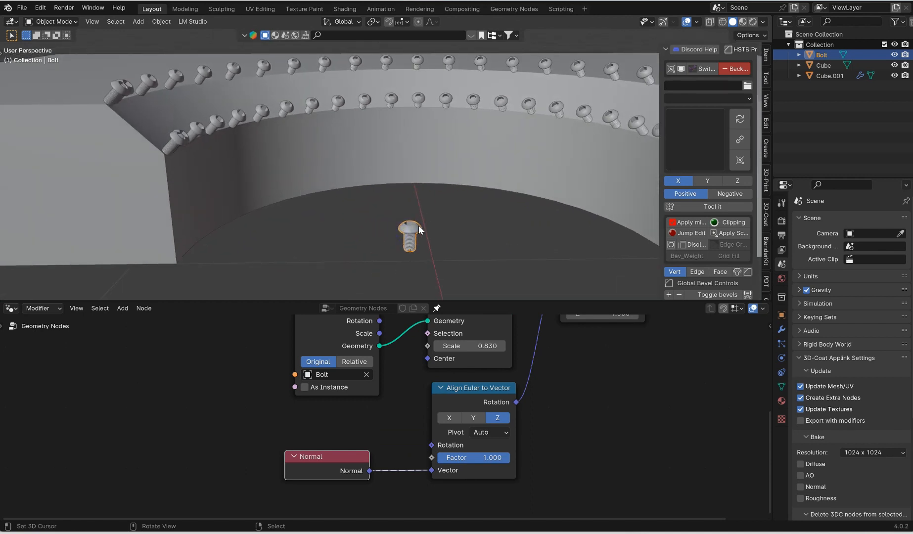
left_click(748, 35)
left_click(746, 67)
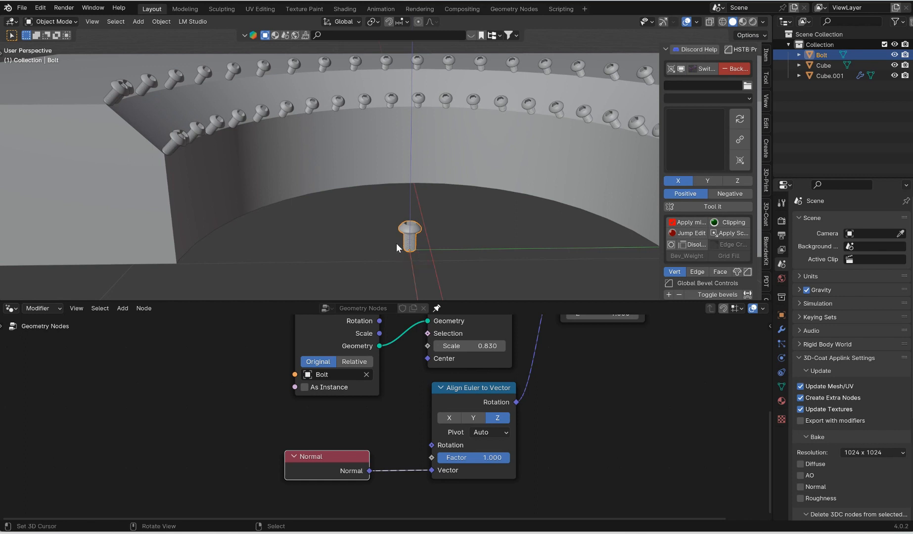
key("g")
key("z")
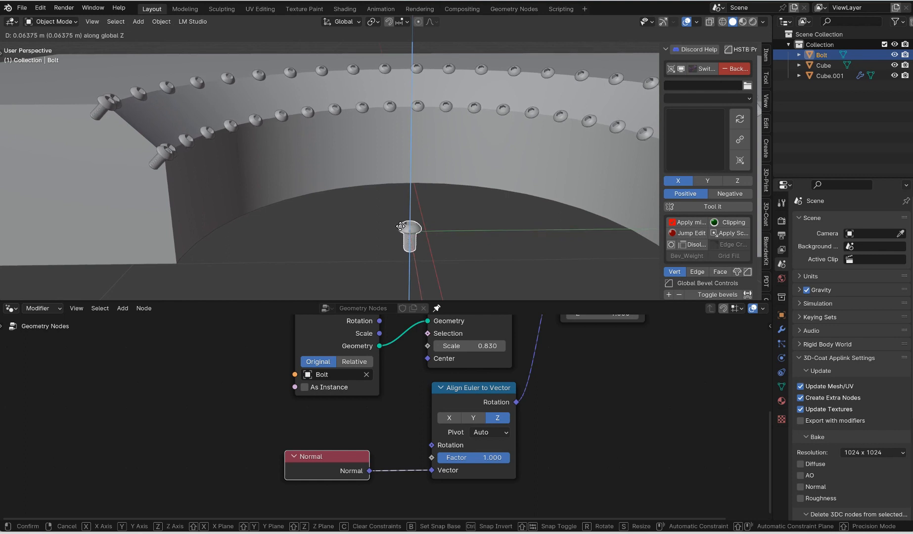
left_click(401, 228)
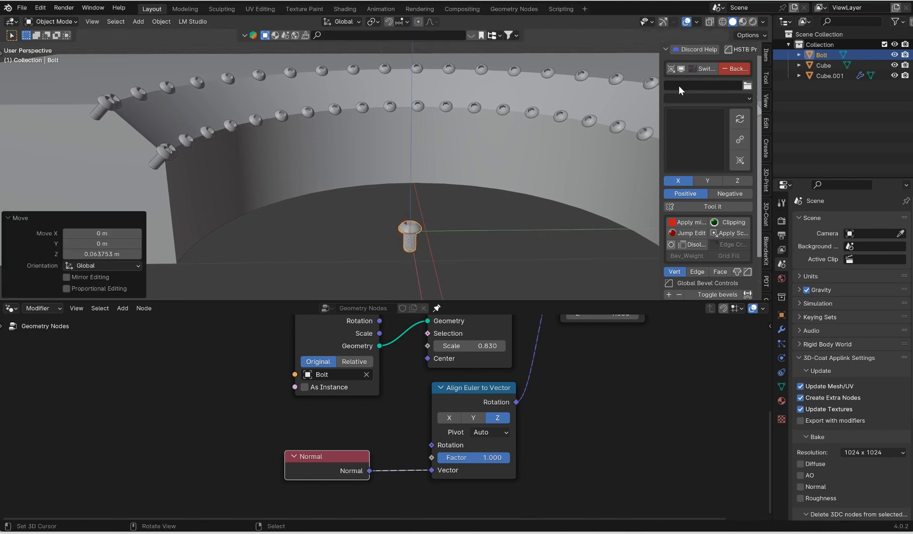
- Turn off origin-only transforms, collapse the Move settings, and enlarge the node editor slightly
left_click(759, 36)
left_click(747, 64)
left_click(9, 221)
middle_click_drag(310, 161, 319, 165)
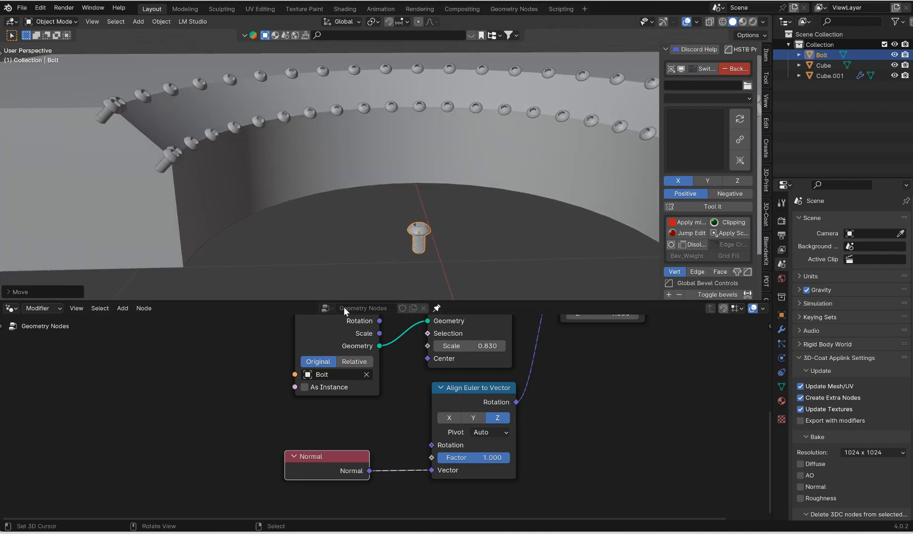
left_click_drag(301, 302, 302, 277)
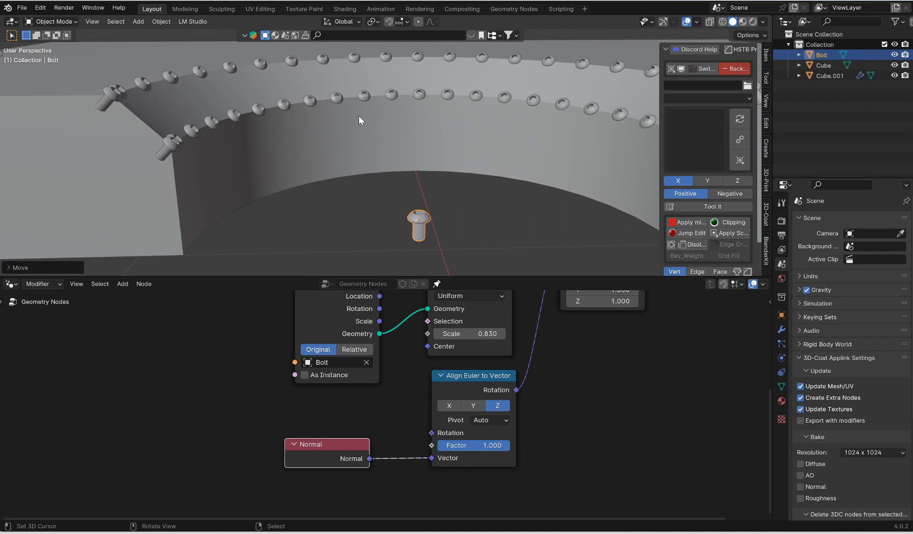
- Mute the Instance on Points node and open the separated chamfer strip's mesh in Edit Mode
scroll(359, 116, "down", 5)
left_click(346, 111)
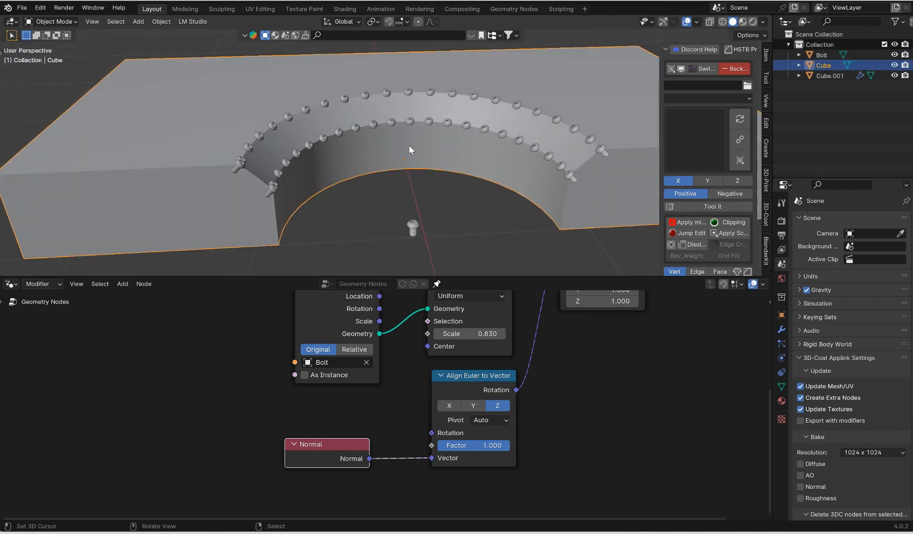
middle_click_drag(536, 372, 512, 336)
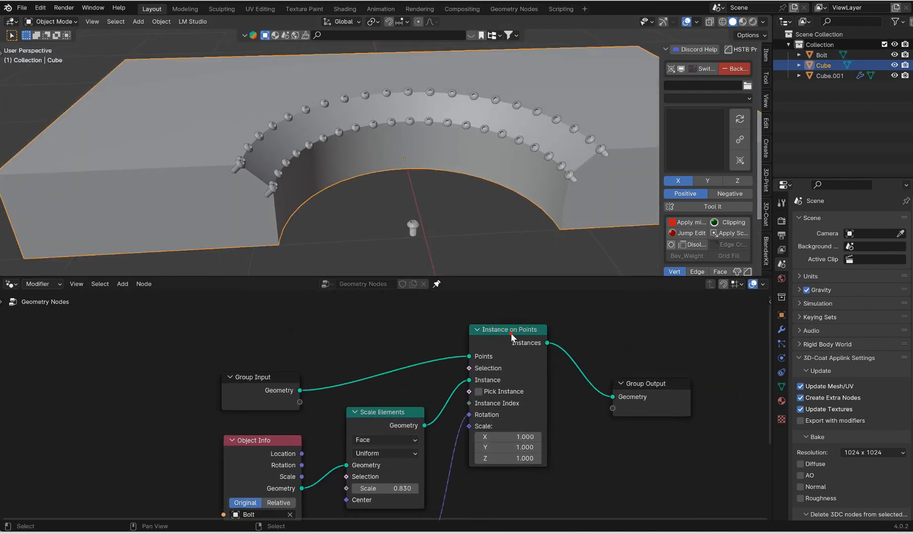
left_click(511, 334)
key("m")
left_click(384, 101)
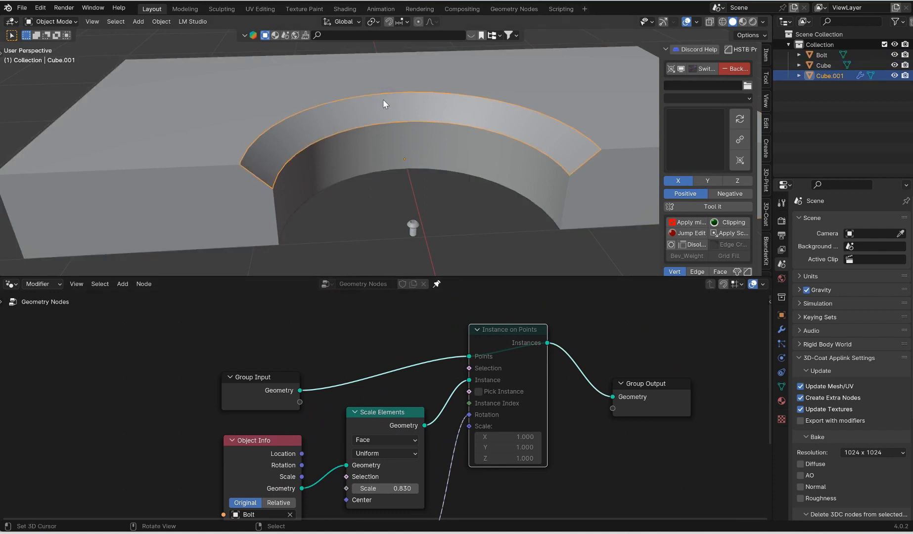
key("ctrl+Tab")
left_click(337, 107)
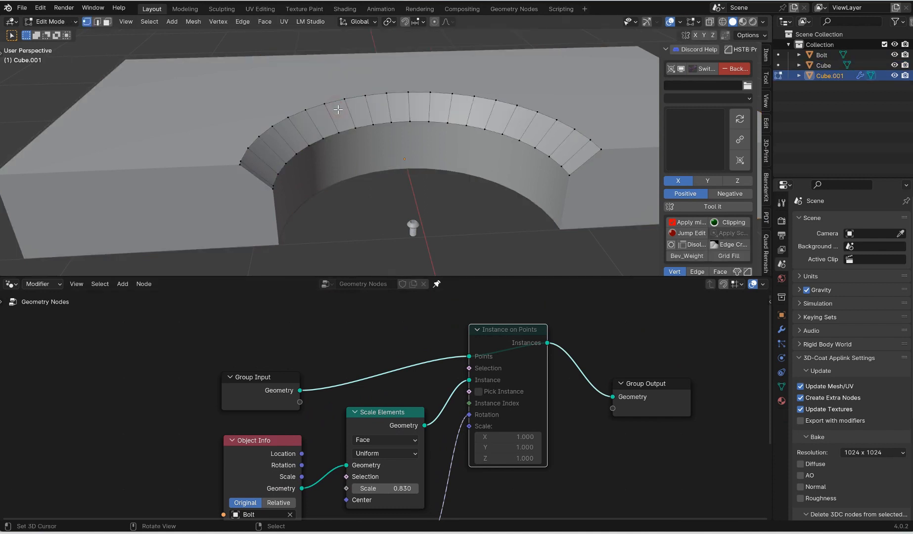
- Select the vertices along the strip's upper edge, leaving out the two end vertices
middle_click_drag(354, 140, 345, 182, "shift")
middle_click_drag(579, 174, 546, 168, "shift")
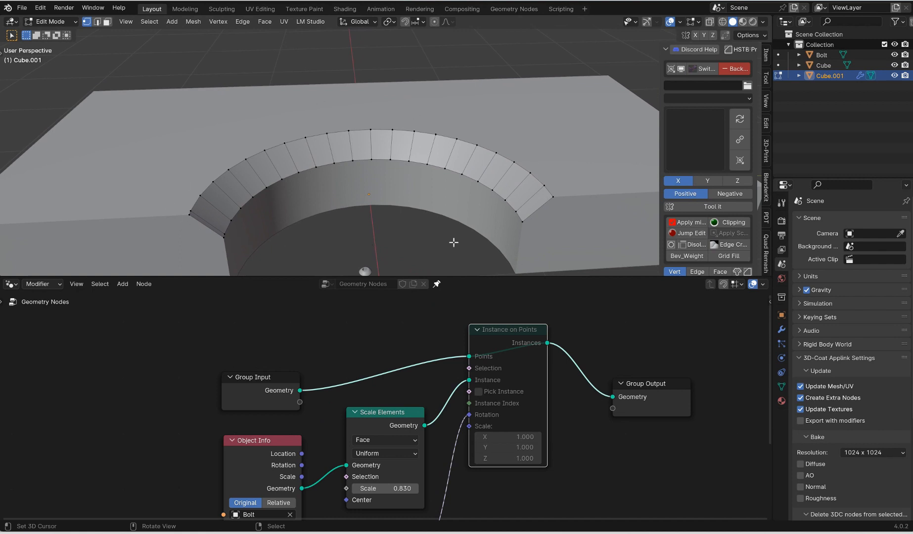
left_click_drag(568, 198, 439, 126, "shift")
left_click_drag(448, 140, 378, 119, "shift")
left_click_drag(406, 135, 317, 127, "shift")
left_click_drag(314, 146, 236, 148, "shift")
left_click_drag(242, 180, 194, 184, "shift")
right_click(553, 197, "shift")
middle_click_drag(434, 195, 219, 256)
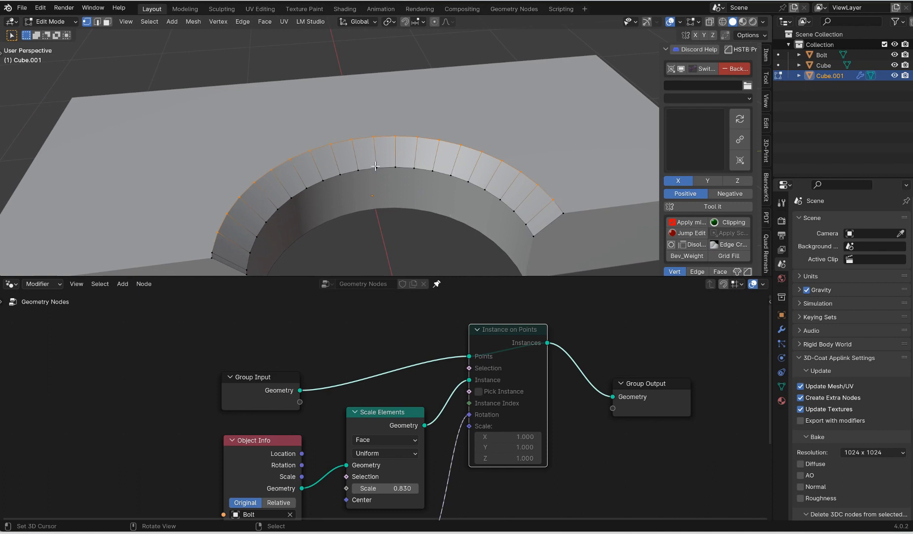
- Apply Checker Deselect to keep only every other selected vertex on the strip's upper edge
right_click(451, 134)
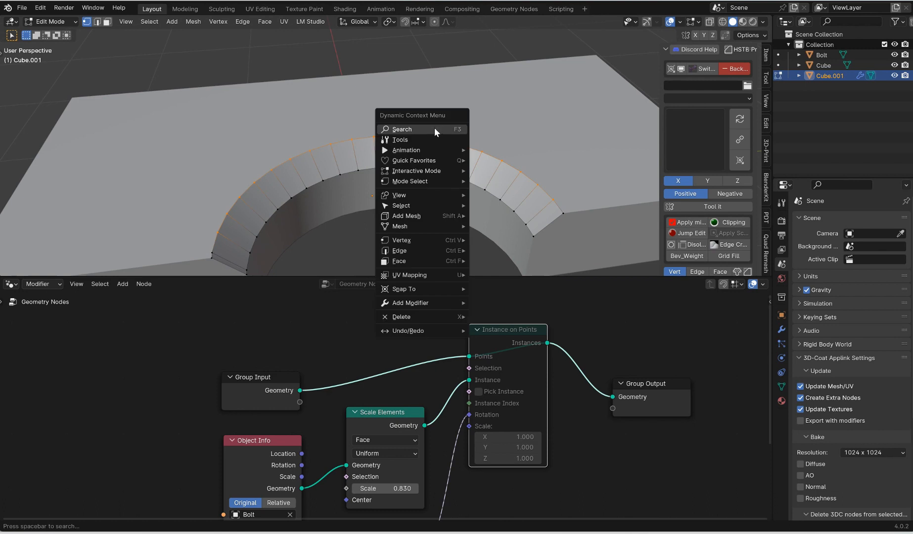
key("space")
type("check")
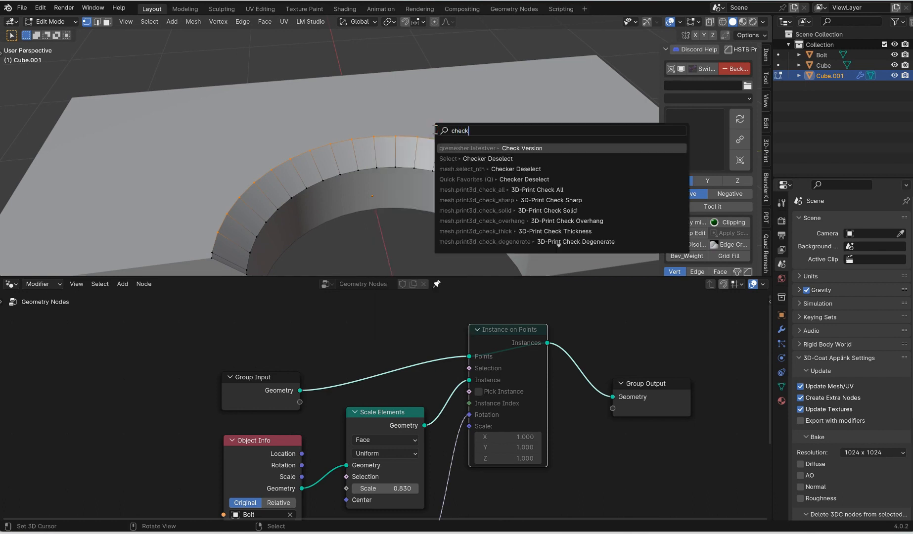
left_click(508, 166)
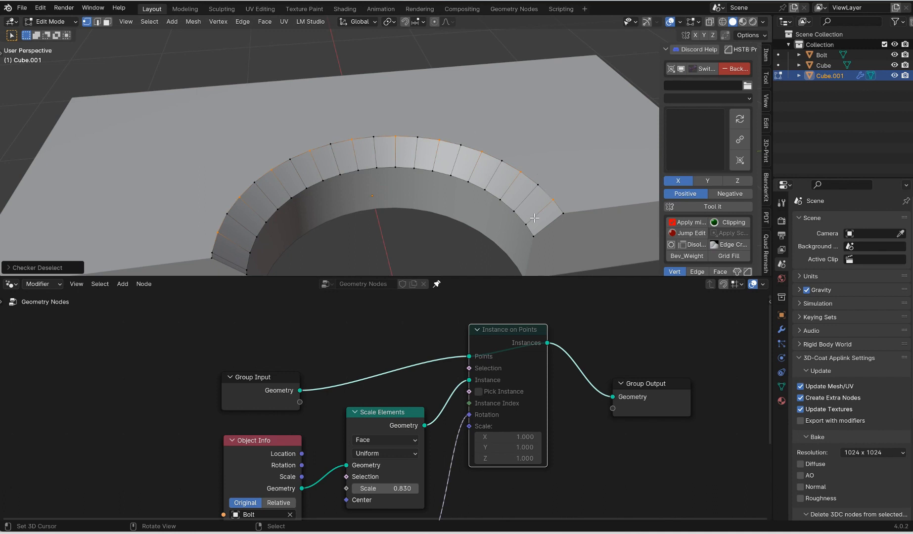
- Create a vertex group named Instances and assign the selected vertices to it
left_click(781, 386)
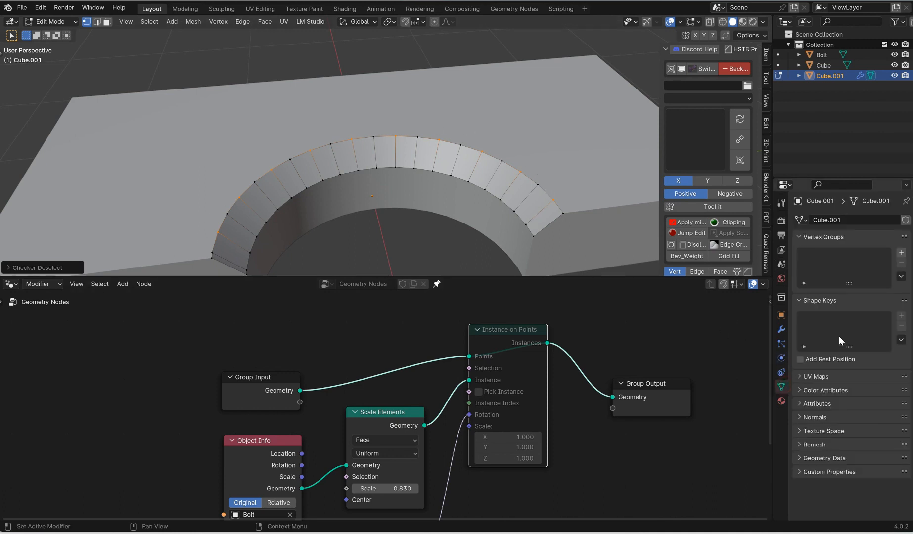
left_click(901, 253)
double_click(836, 255)
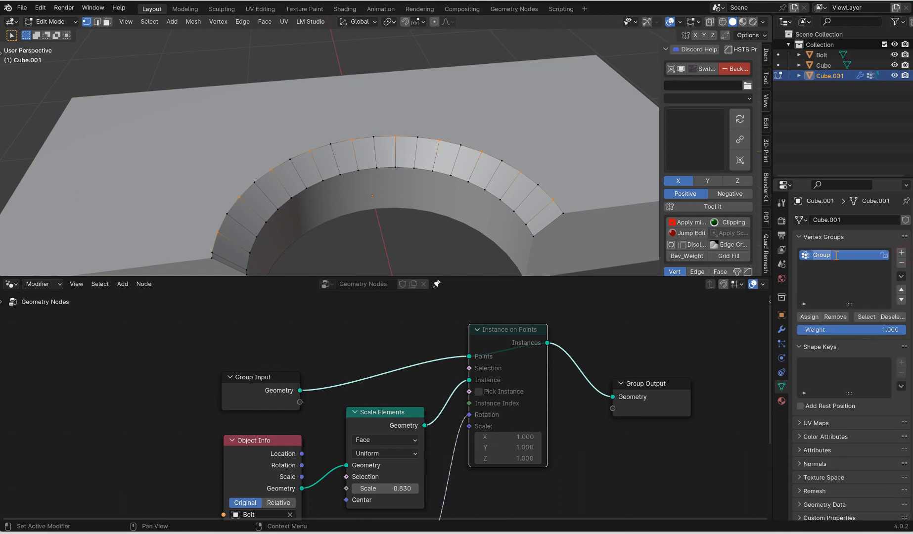
type("Instances")
left_click(815, 317)
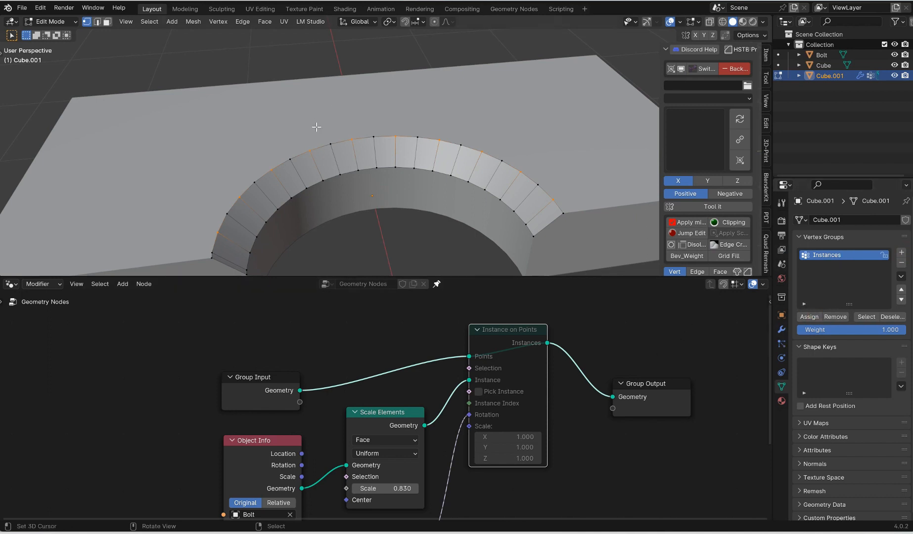
- Move the Group Input node up, unmute Instance on Points, and connect its Selection socket to a new Group Input socket
left_click_drag(261, 376, 251, 327)
left_click(499, 337)
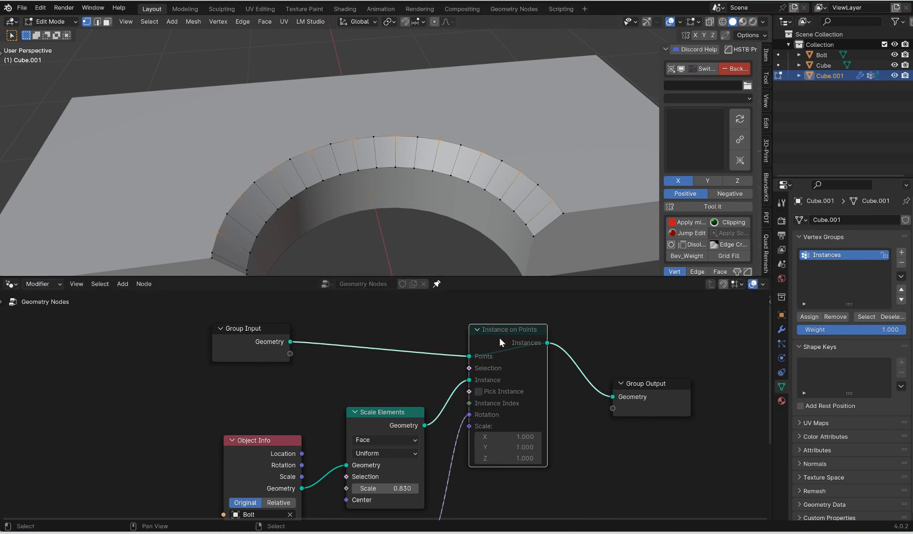
key("m")
left_click_drag(469, 368, 289, 354)
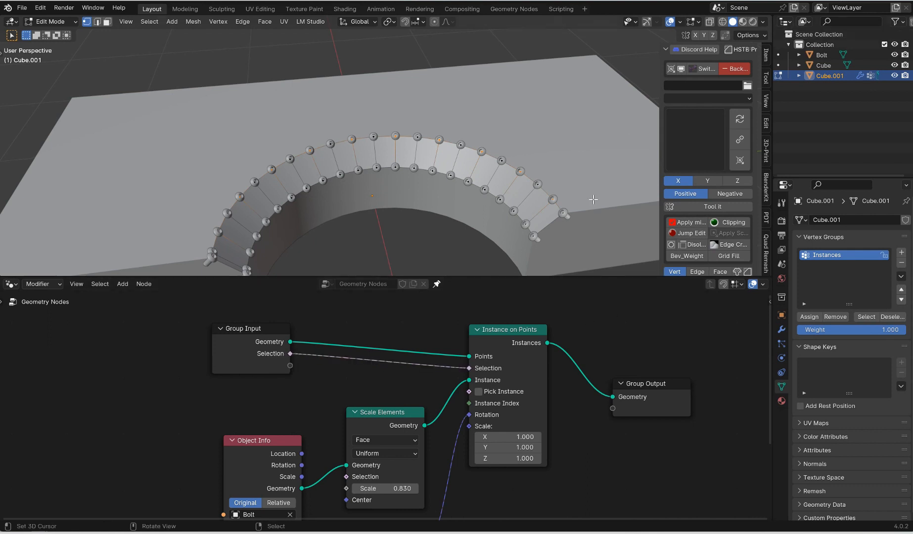
- Toggle the Geometry Nodes modifier's Selection value off and on, and switch it to an attribute using the Instances vertex group
left_click(781, 329)
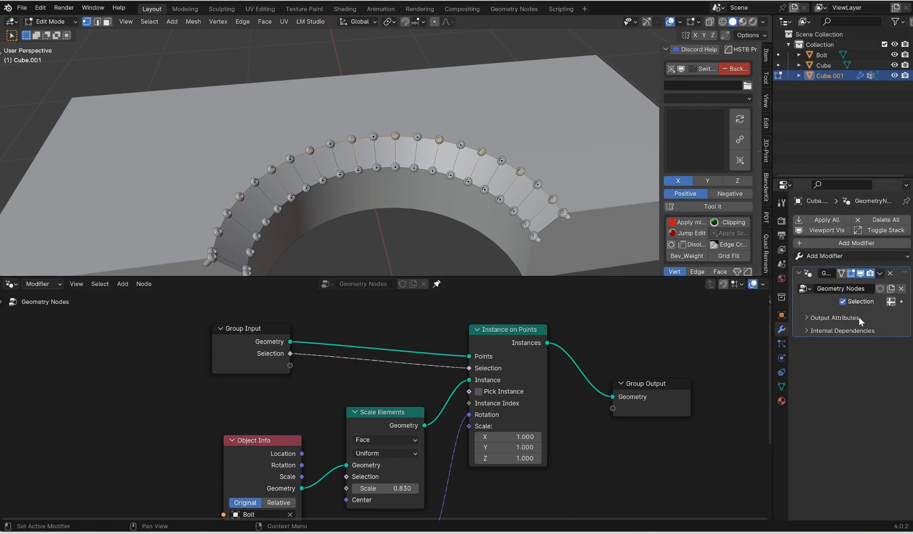
left_click(843, 302)
left_click(843, 302)
left_click(844, 302)
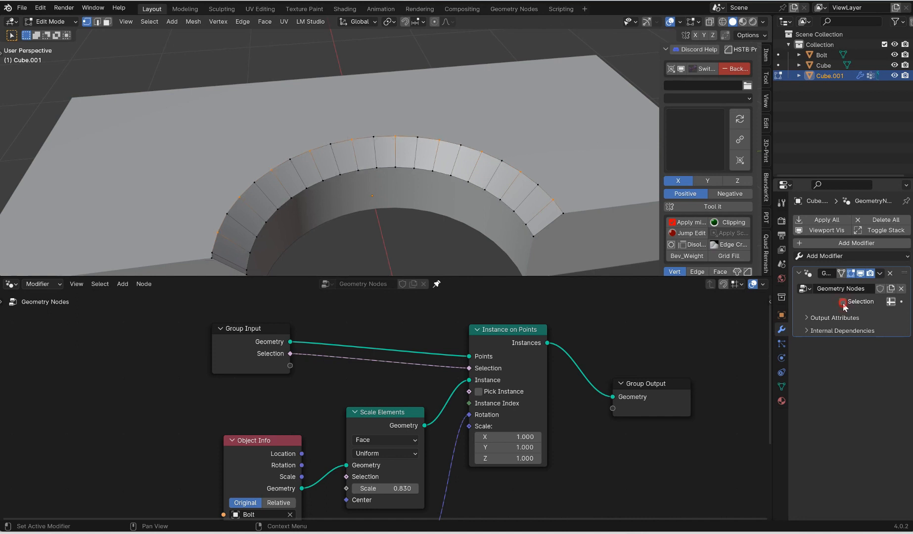
left_click(843, 302)
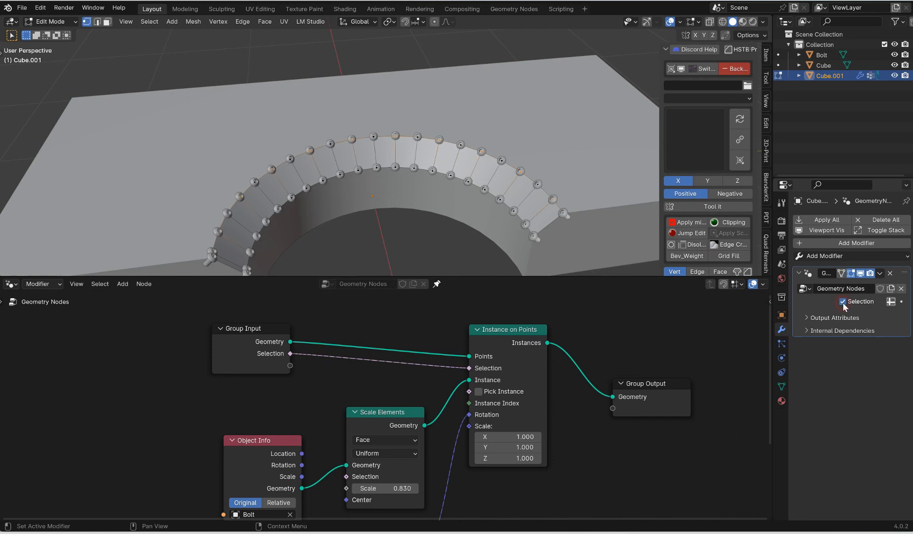
left_click(891, 303)
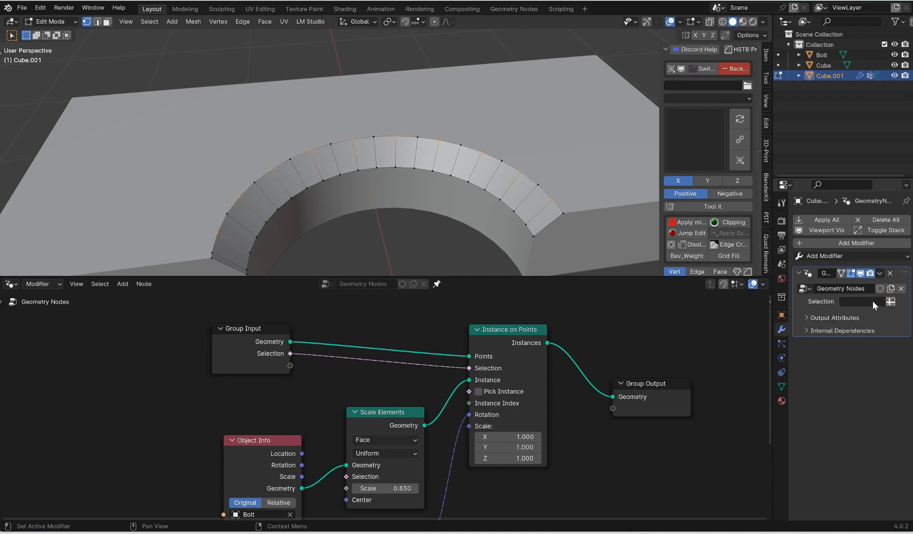
left_click(874, 302)
left_click(793, 338)
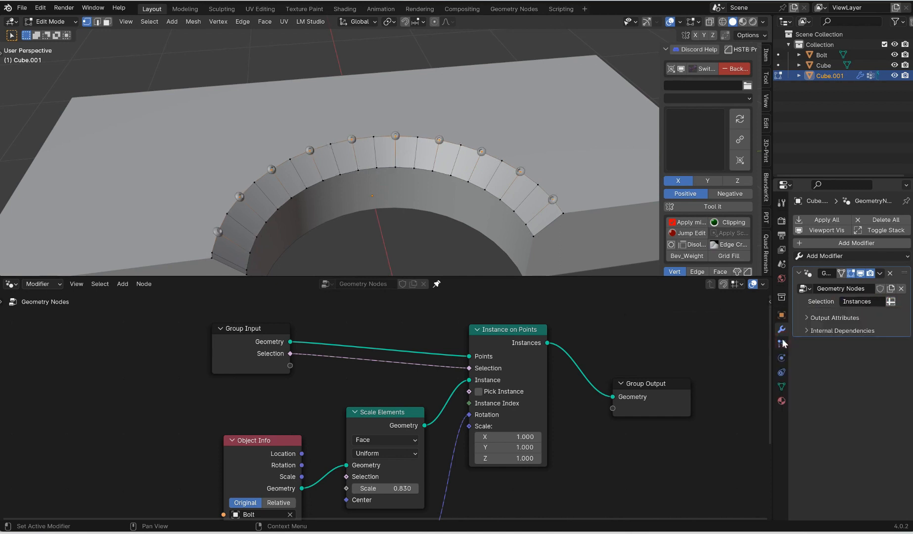
- Return to Object Mode, select the plate, and examine the bolts along the chamfer's upper edge
key("Tab")
middle_click_drag(368, 148, 384, 94)
left_click(340, 74)
middle_click_drag(456, 136, 429, 135)
scroll(542, 148, "up", 2)
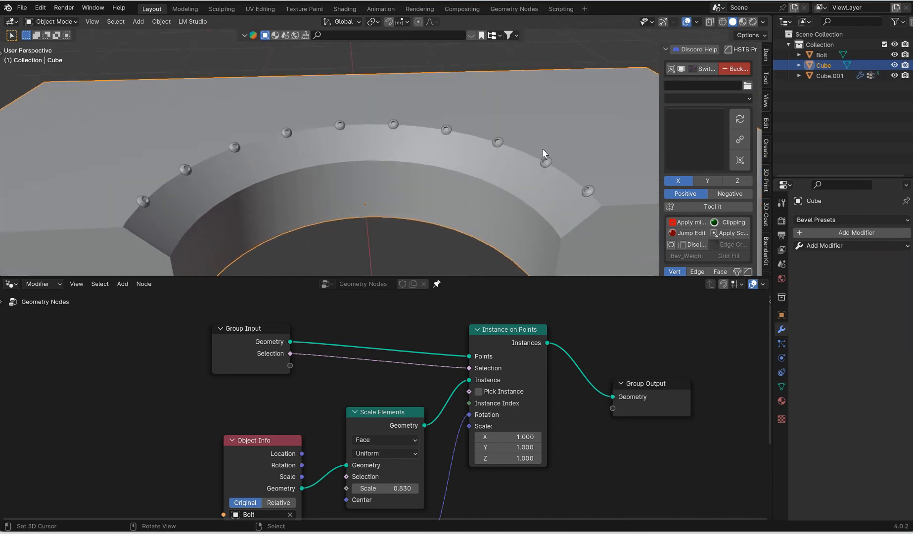
middle_click_drag(542, 148, 453, 127)
scroll(509, 151, "up", 4)
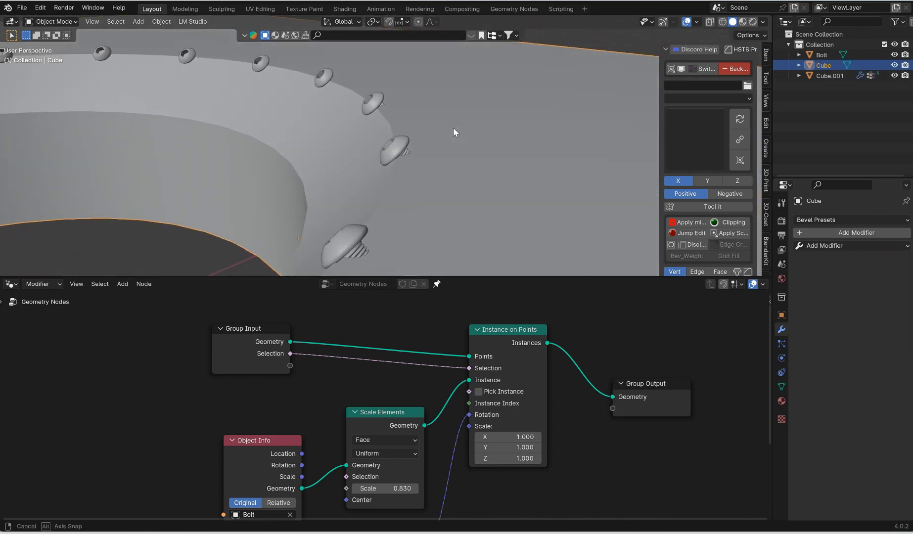
left_click(386, 114)
right_click(431, 108)
scroll(452, 93, "down", 2)
middle_click_drag(452, 93, 458, 100)
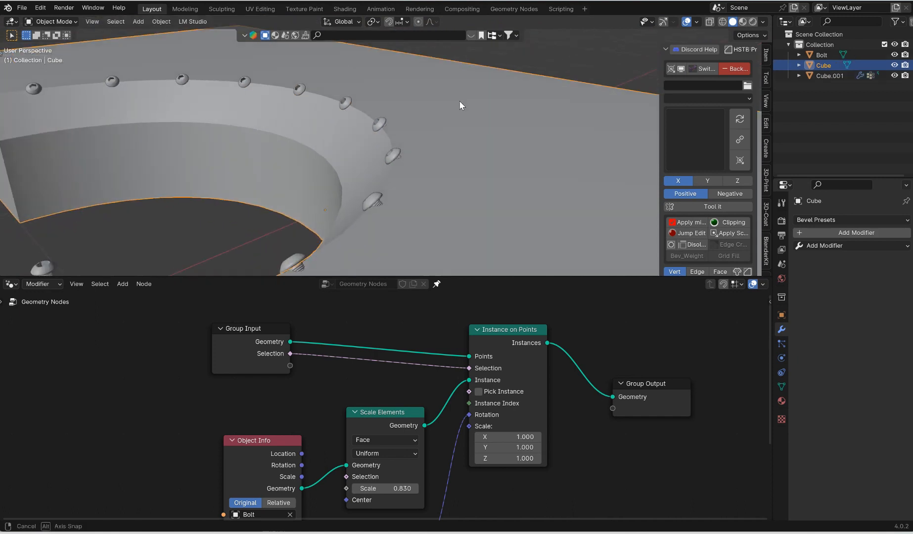
- Open the plate's mesh in Edit Mode and switch to vertex selection
key("Tab")
key("a")
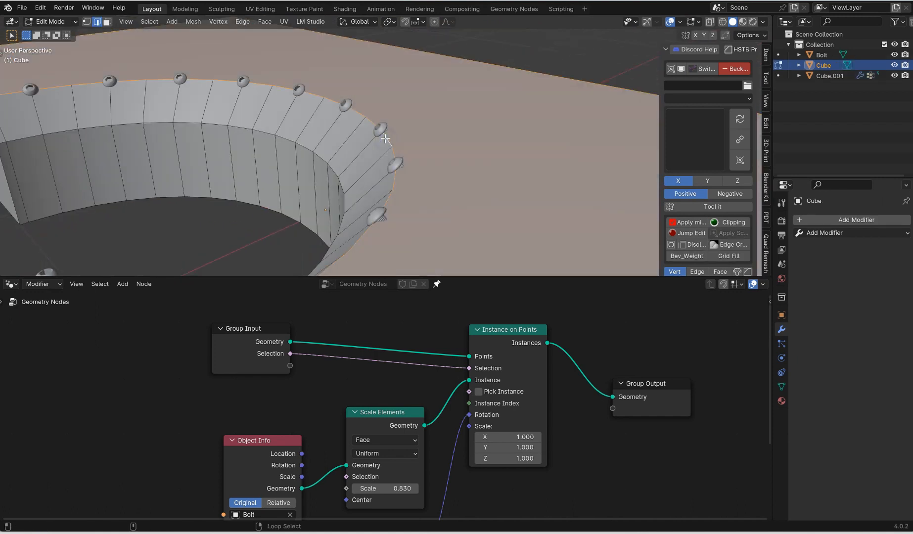
scroll(387, 140, "down", 2)
middle_click_drag(354, 224, 422, 215)
key("Tab")
left_click(357, 222)
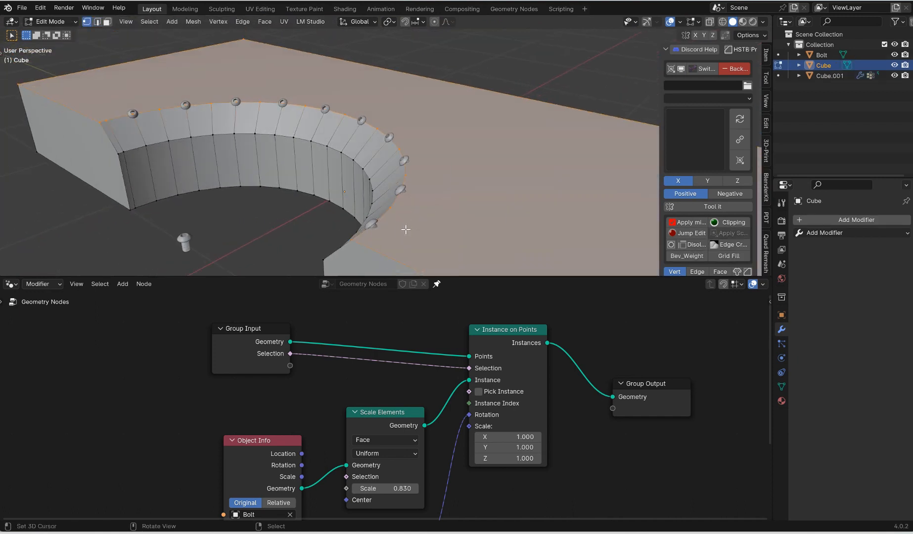
scroll(407, 229, "down", 1)
- Try to select the plate's upper chamfer edge as a shortest path between its end vertices
right_click(401, 219)
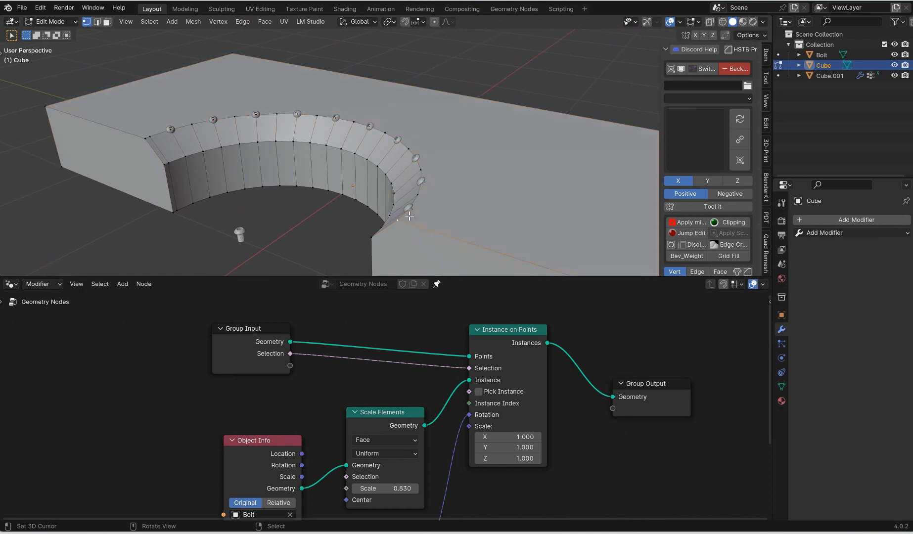
left_click(145, 139, "ctrl")
left_click(418, 195, "ctrl")
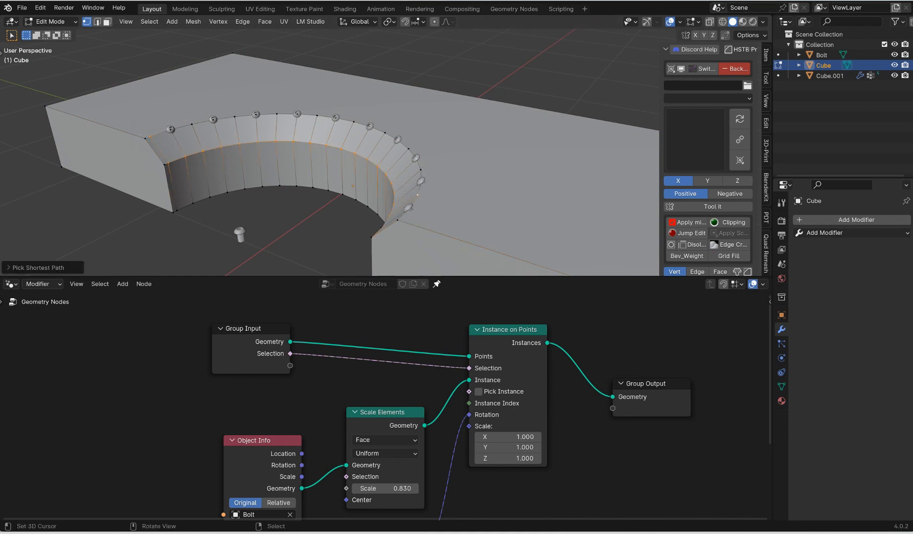
- Select the plate's whole upper chamfer edge with shortest paths from one end vertex through an intermediate vertex to the other end
middle_click_drag(422, 188, 621, 184)
right_click(581, 177)
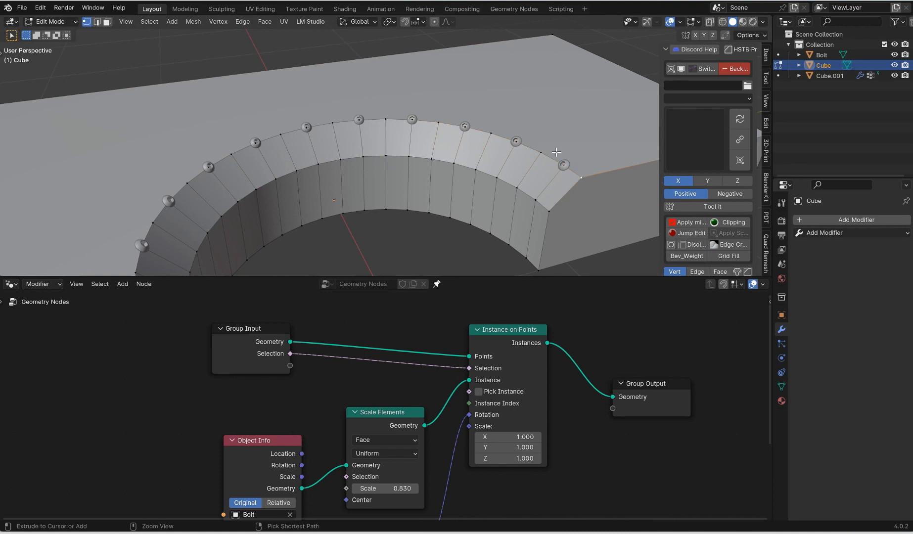
left_click(435, 122, "ctrl")
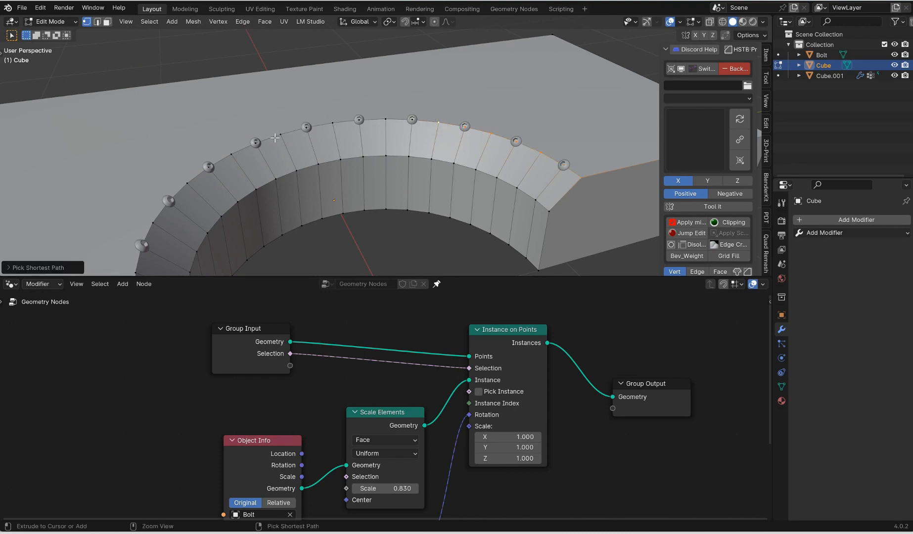
left_click(152, 227, "ctrl")
- Bevel the plate's upper chamfer edge about 0.104 m wide with 8 segments and return to Object Mode
scroll(168, 222, "down", 3)
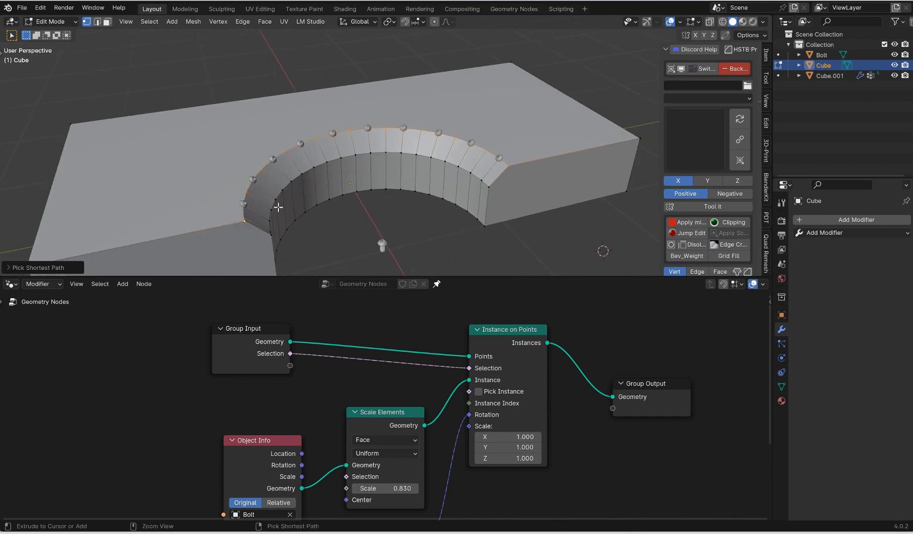
key("ctrl+b")
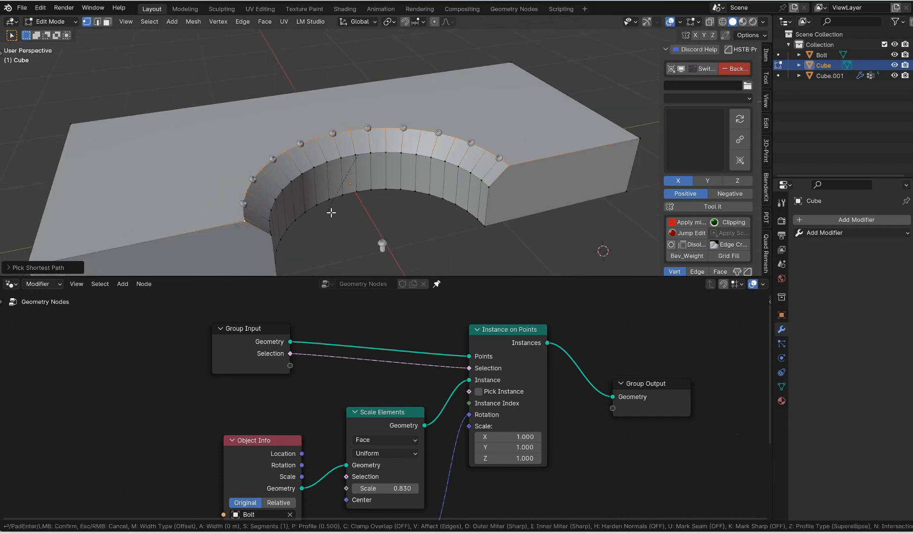
scroll(363, 233, "up", 3)
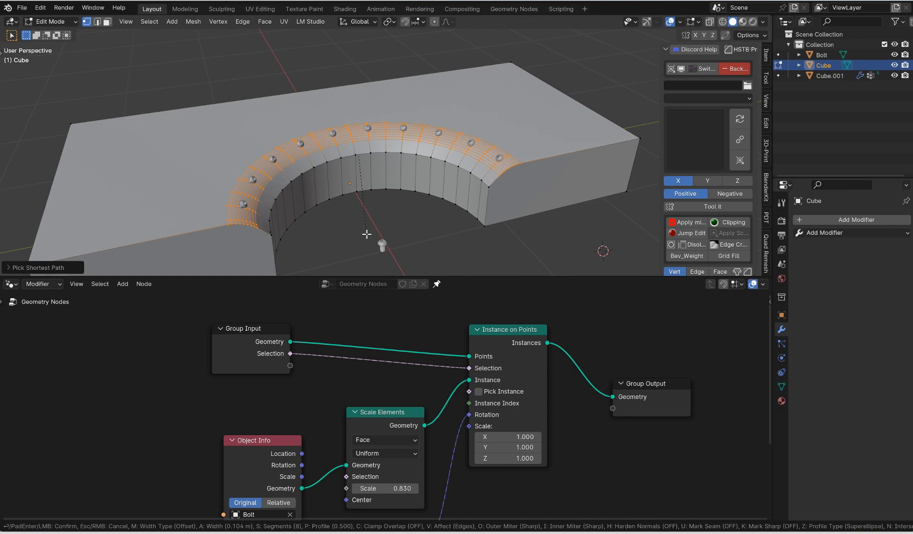
left_click(367, 234)
key("Tab")
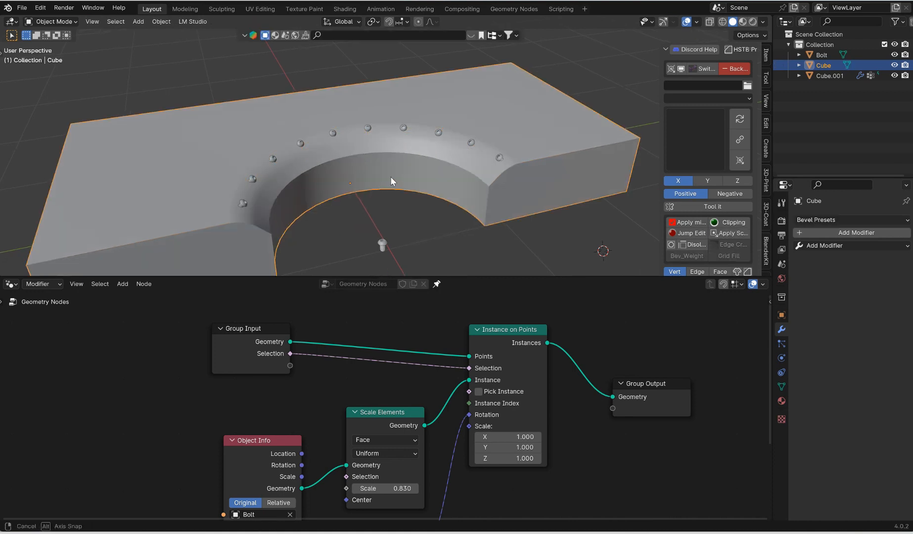
- Move only the Bolt's origin up about 0.015 m along global Z, with transforms affecting origins only
middle_click_drag(392, 179, 425, 166)
scroll(425, 167, "up", 2)
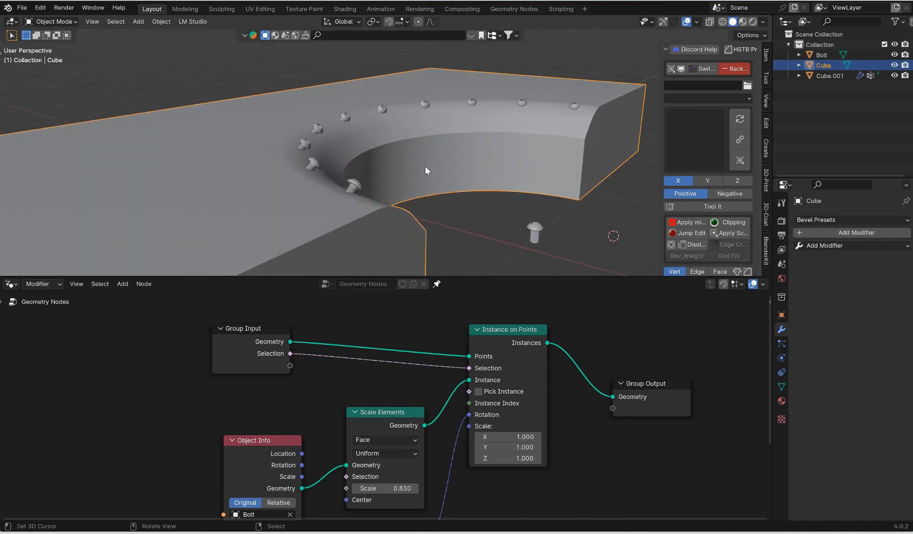
left_click(530, 225)
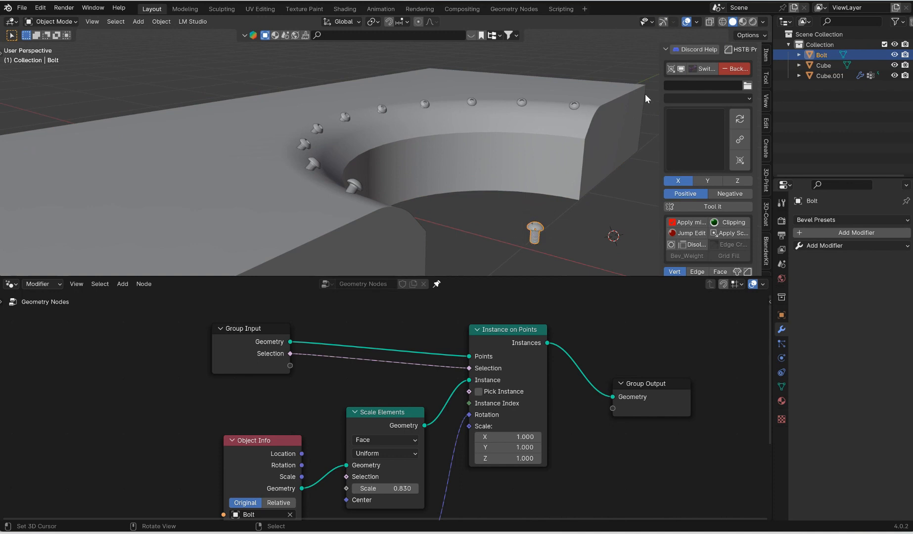
left_click(757, 35)
left_click(747, 66)
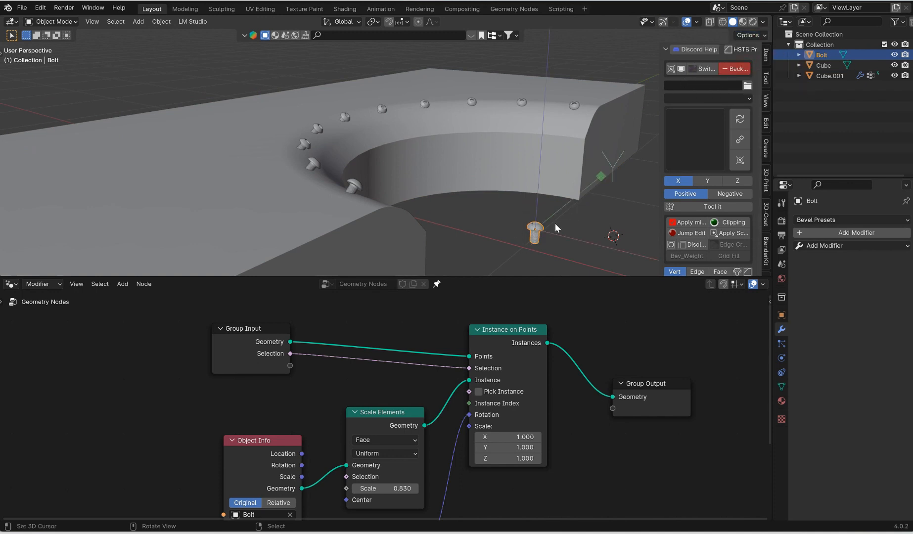
key("g")
key("z")
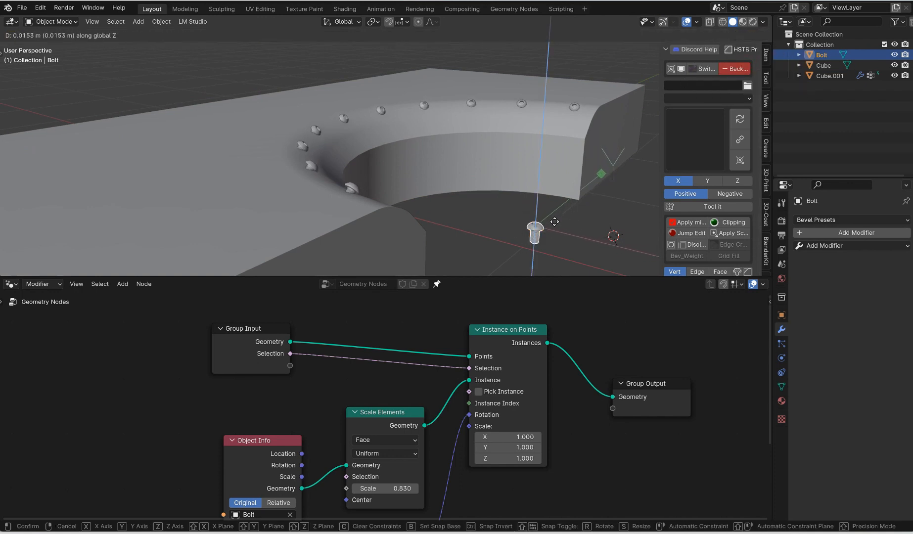
left_click(554, 222)
- Set the Factor of the Align Euler to Vector node to 0.481 to reduce the bolts' tilt
middle_click_drag(458, 414, 458, 338)
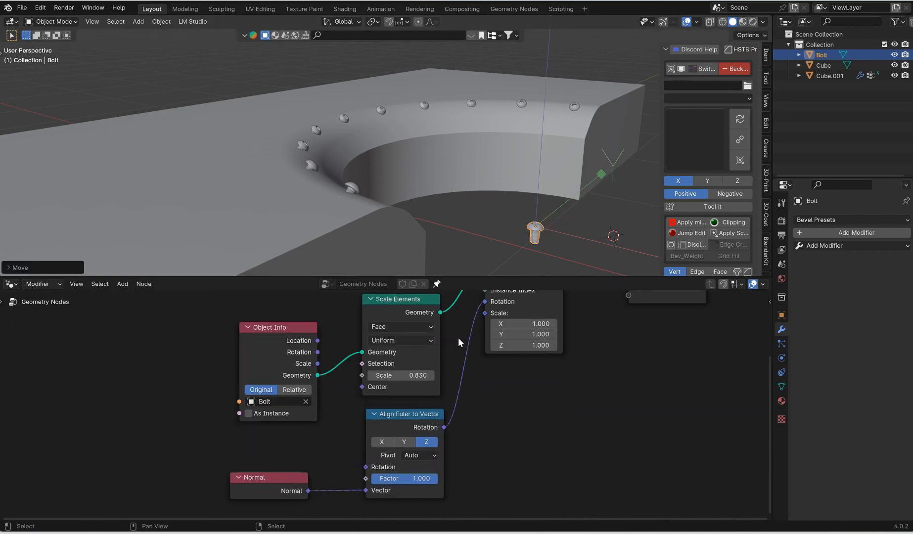
mouse_move(420, 478)
left_mouse_down()
mouse_move(371, 478)
mouse_move(426, 478)
left_mouse_up()
left_click_drag(419, 478, 403, 478)
scroll(290, 200, "up", 5)
middle_click_drag(289, 197, 382, 158)
scroll(616, 359, "down", 1)
middle_click_drag(616, 358, 568, 415)
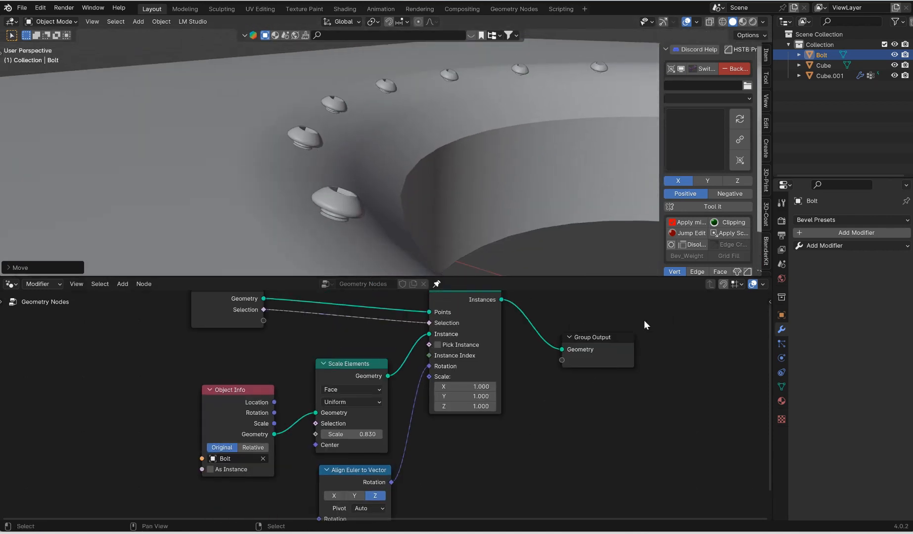
- Readjust the Bolt's origin along global Z to seat the instanced heads on the rounded chamfer
scroll(549, 156, "down", 3)
middle_click_drag(623, 220, 510, 177, "shift")
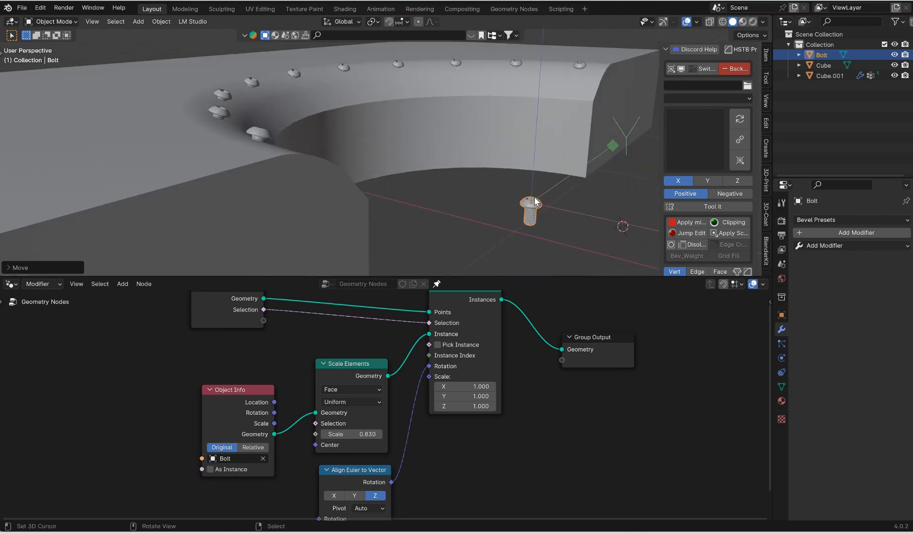
key("g")
key("z")
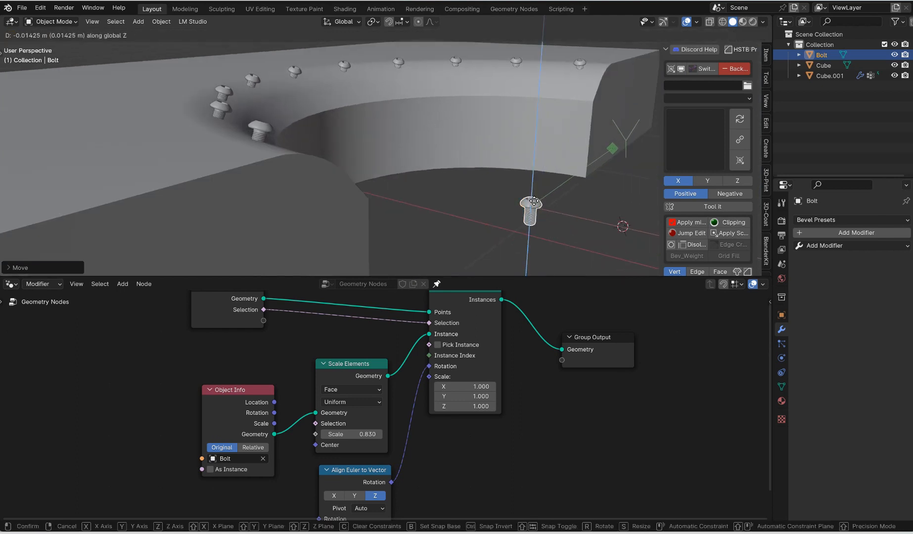
left_click(536, 195)
- Examine from several angles how the bolt heads sit and tilt along the plate's rounded chamfer
middle_click_drag(535, 196, 332, 143)
scroll(466, 131, "up", 3)
middle_click_drag(466, 130, 369, 98)
scroll(474, 134, "down", 4)
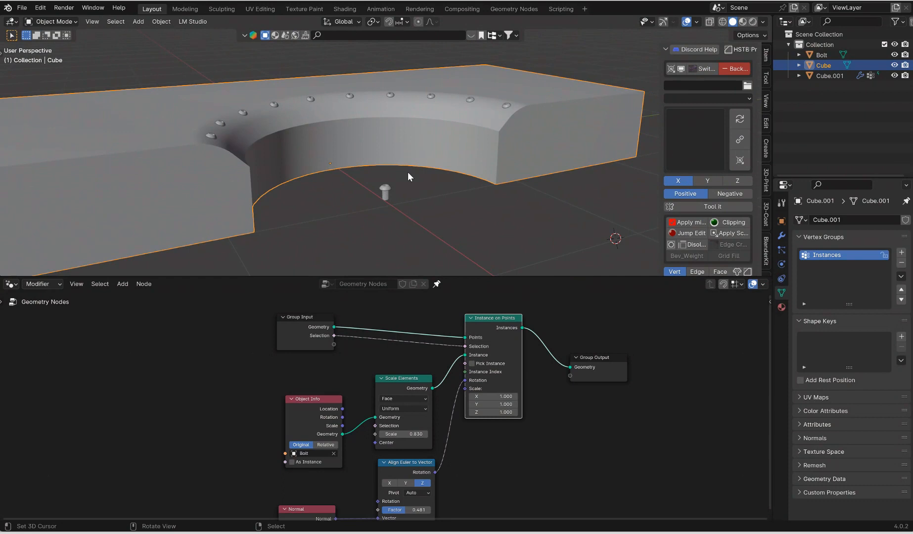
middle_click_drag(407, 172, 426, 181)
middle_click_drag(356, 94, 446, 122)
scroll(479, 118, "up", 5)
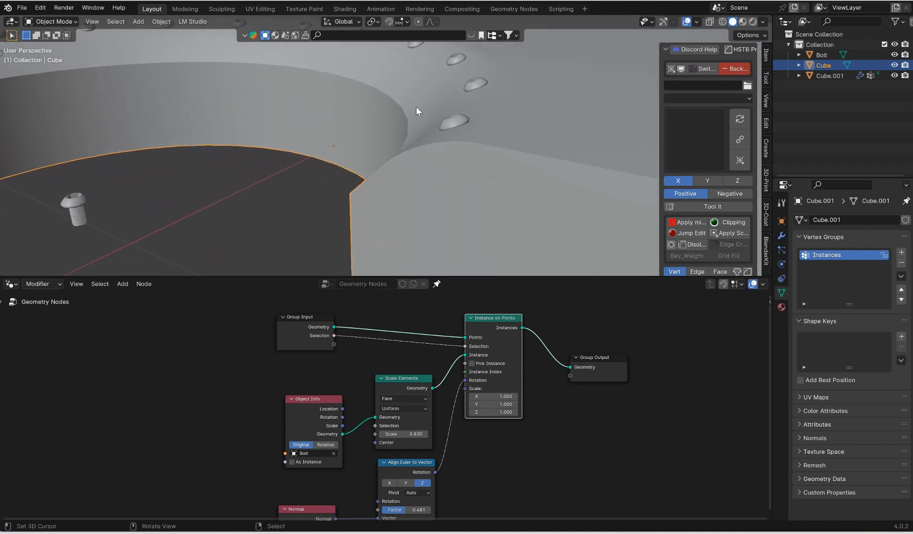
scroll(413, 90, "down", 5)
middle_click_drag(414, 90, 211, 241)
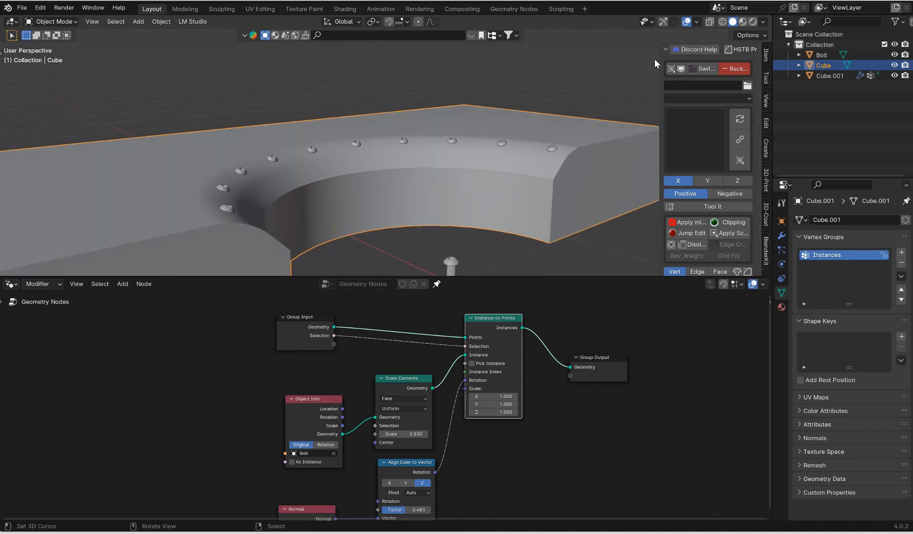
middle_click_drag(534, 110, 476, 121)
scroll(476, 121, "up", 2)
scroll(536, 168, "up", 2)
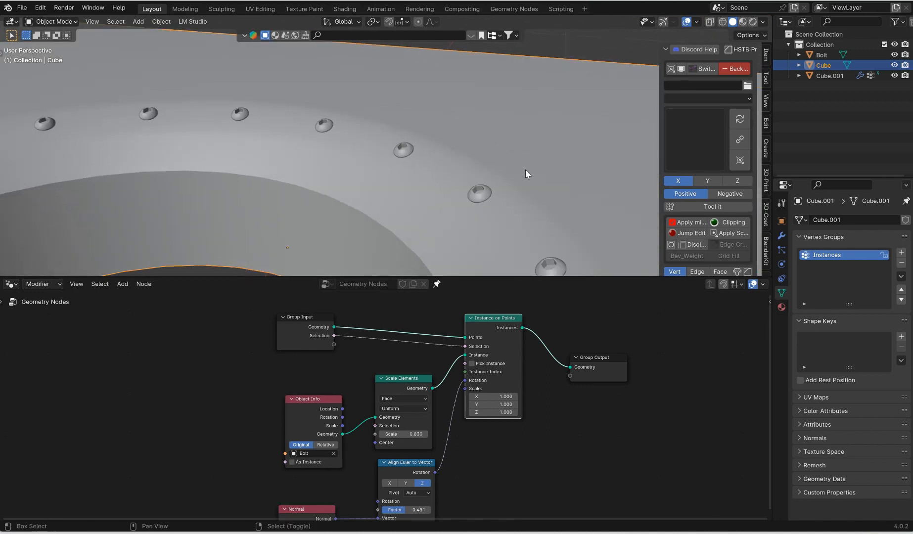
middle_click_drag(525, 170, 507, 197)
- Duplicate the plate's top face in place, separate it into its own object and select it in Object Mode
scroll(513, 186, "down", 5)
key("Tab")
right_click(554, 159)
middle_click_drag(534, 155, 529, 160)
key("shift+d")
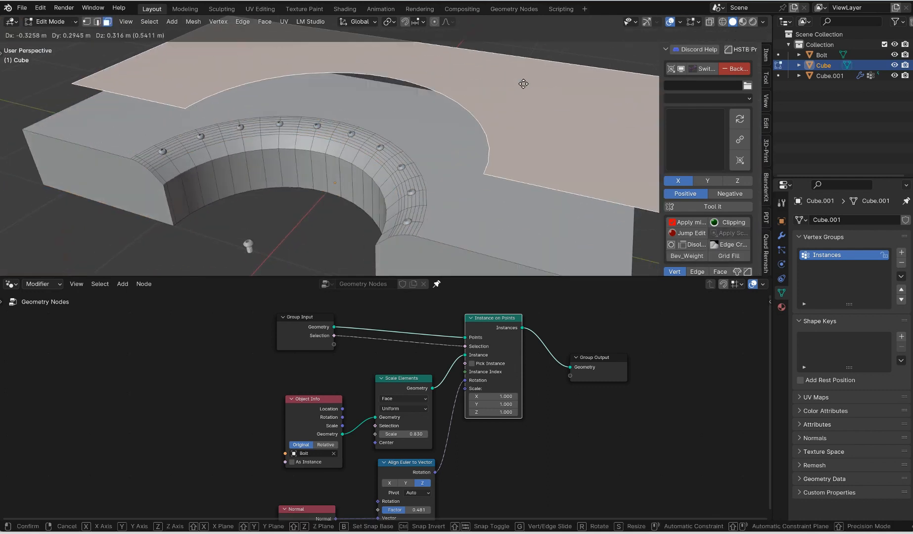
right_click(517, 87)
key("p")
left_click(517, 90)
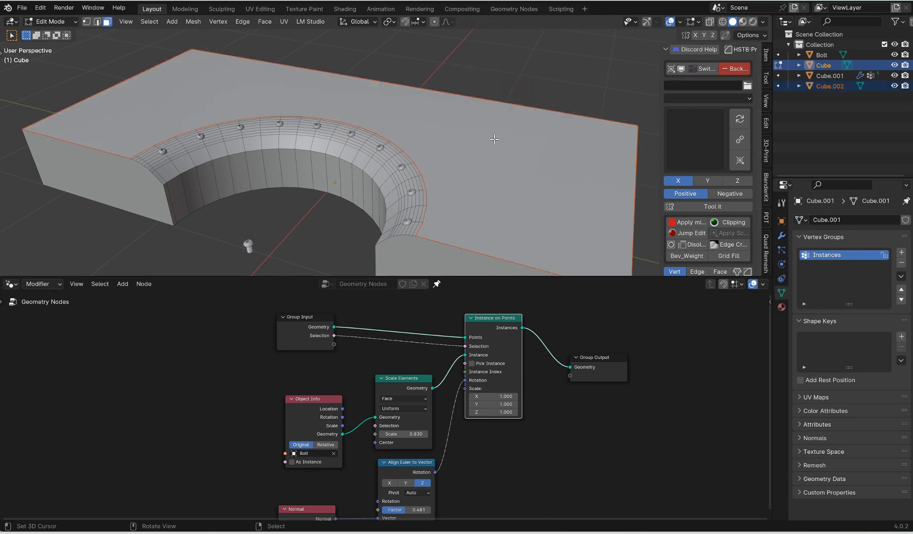
key("Tab")
left_click(486, 144)
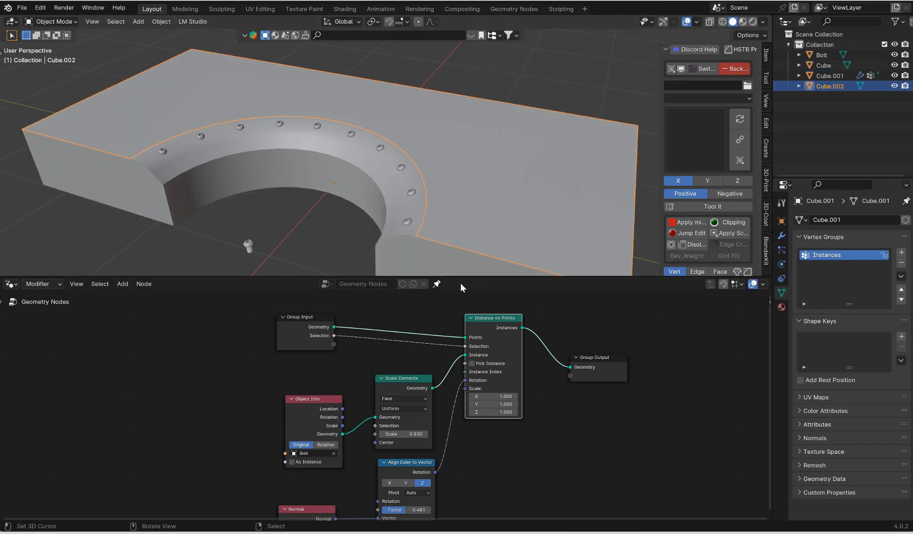
- Unpin the node editor and create a new geometry node tree on the separated top face
scroll(520, 382, "down", 3)
left_click_drag(586, 489, 307, 339)
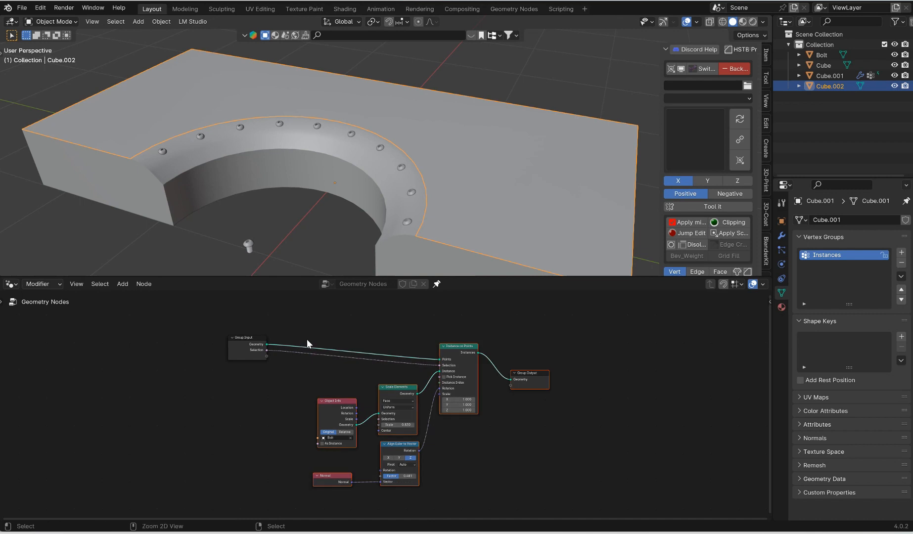
left_click(424, 284)
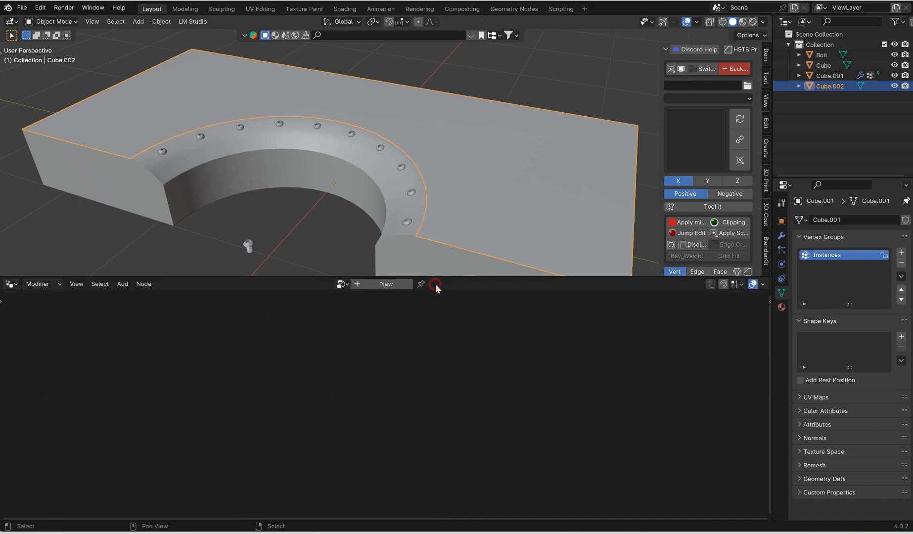
left_click(398, 284)
key("ctrl+a")
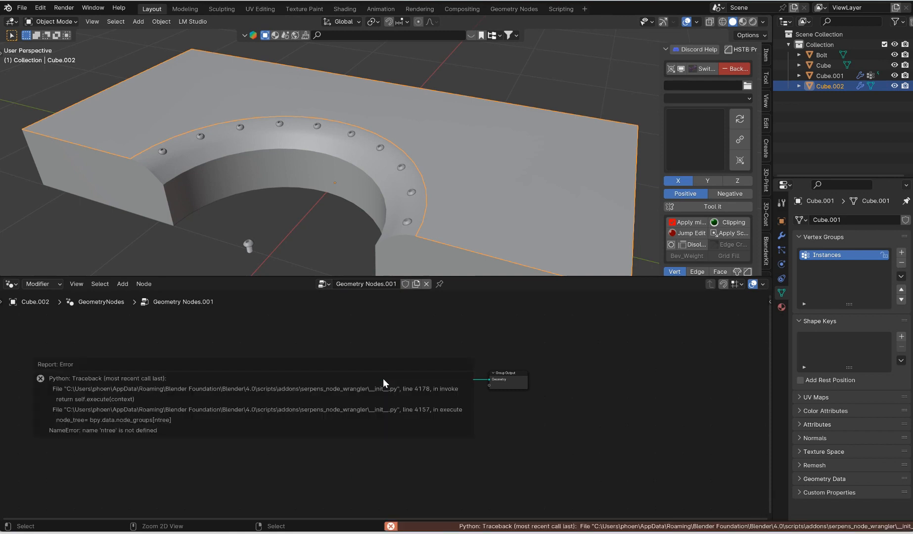
left_click(394, 350)
key("ctrl+a")
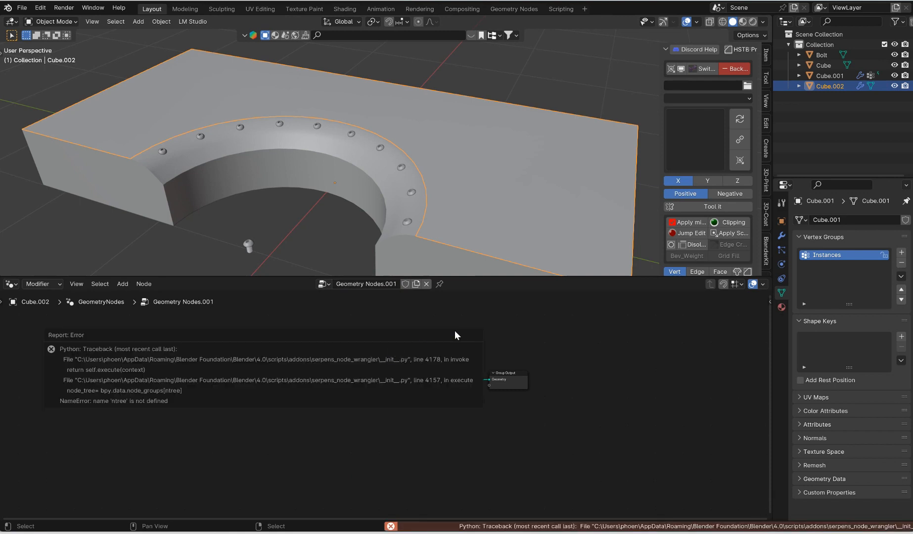
key("ctrl+a")
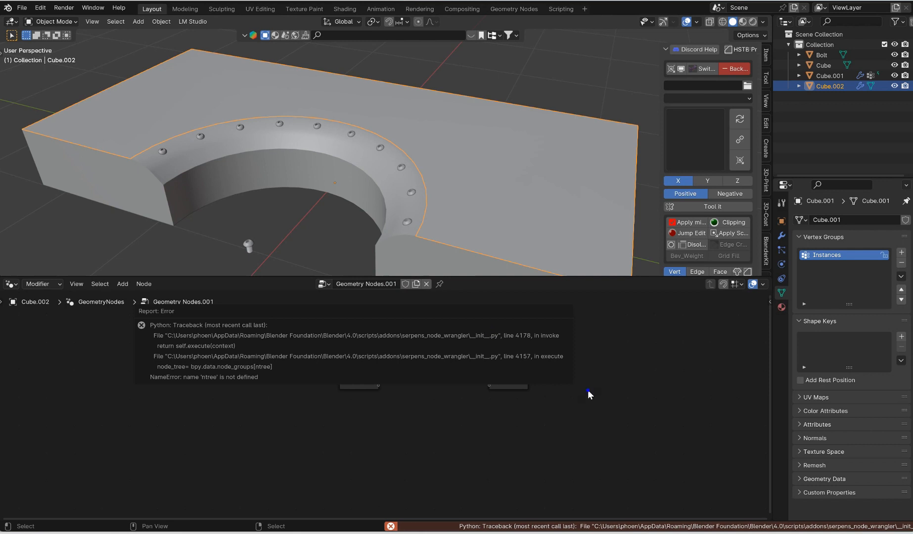
- Insert an Instance on Points node into the new tree, feed it the Bolt's Object Info geometry and expose Selection on the Group Input
scroll(520, 350, "up", 1)
scroll(520, 350, "up", 2)
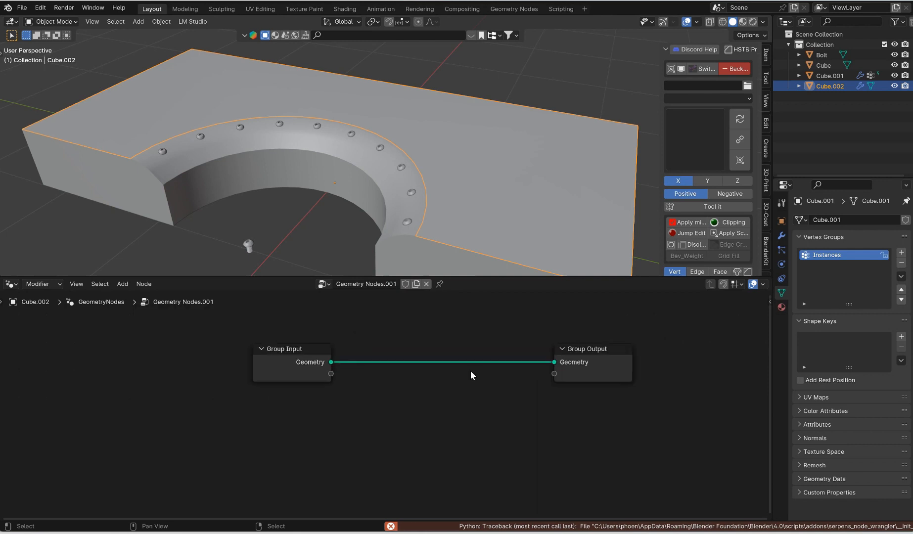
key("shift+a")
type("instanceo on")
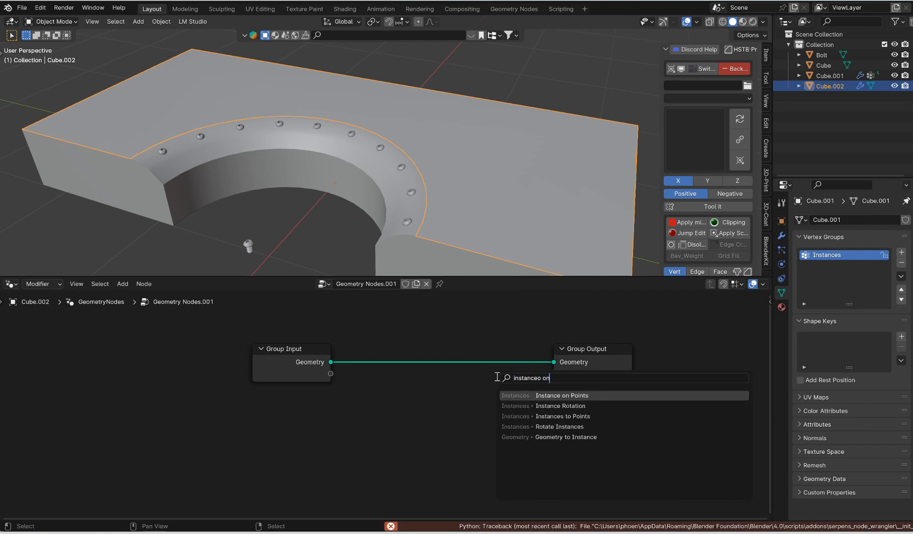
key("Return")
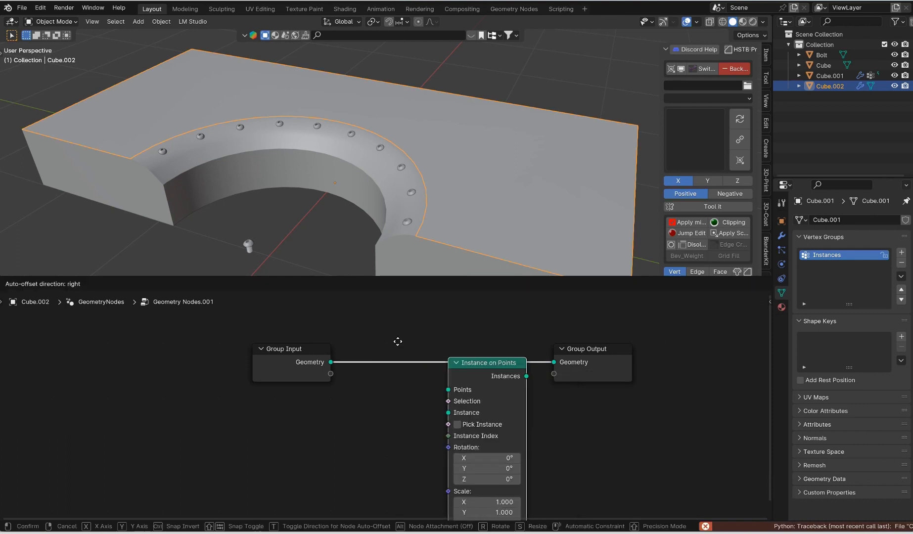
left_click(400, 332)
left_click_drag(820, 55, 296, 425)
left_click_drag(346, 479, 329, 375)
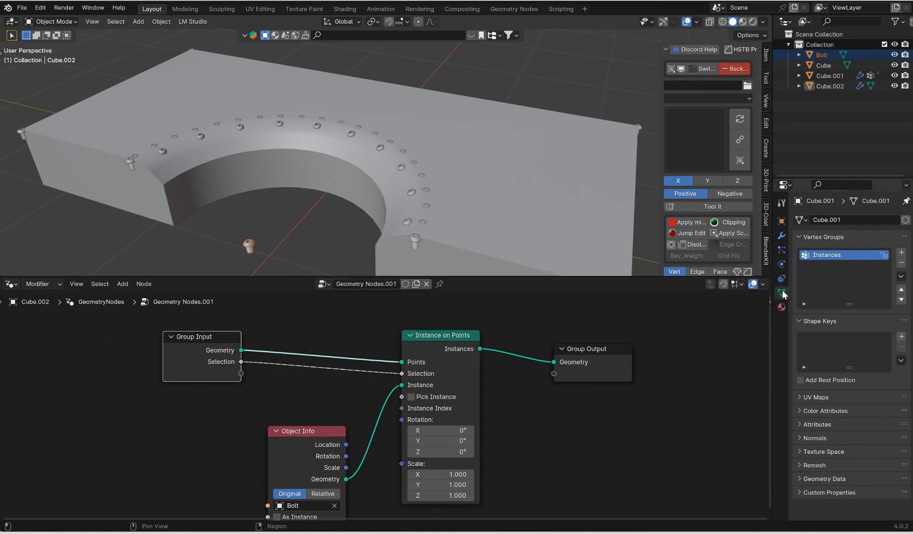
- Add another vertex group and name it Instance_top
left_click(901, 252)
double_click(840, 262)
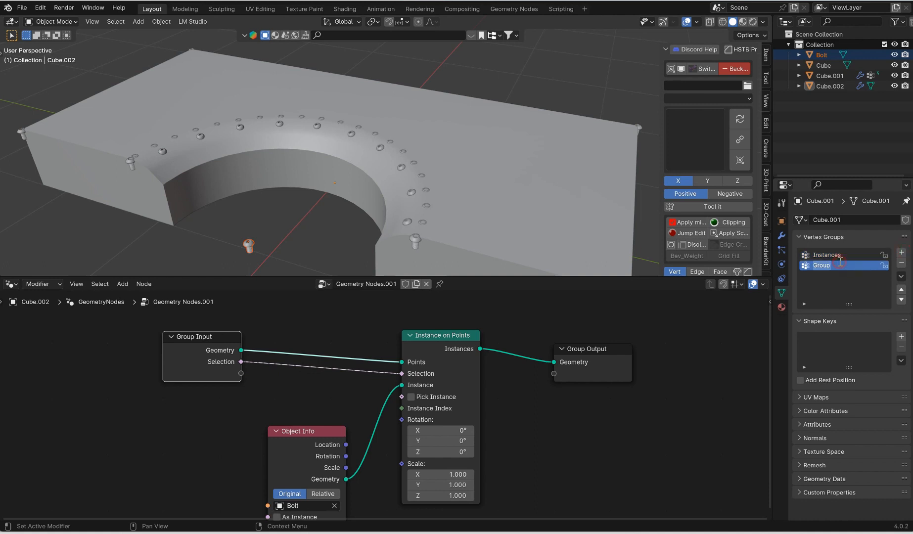
type("Instance_top")
- Select the separated top face Cube.002, mute its Instance on Points node and enter Edit Mode
left_click(522, 177)
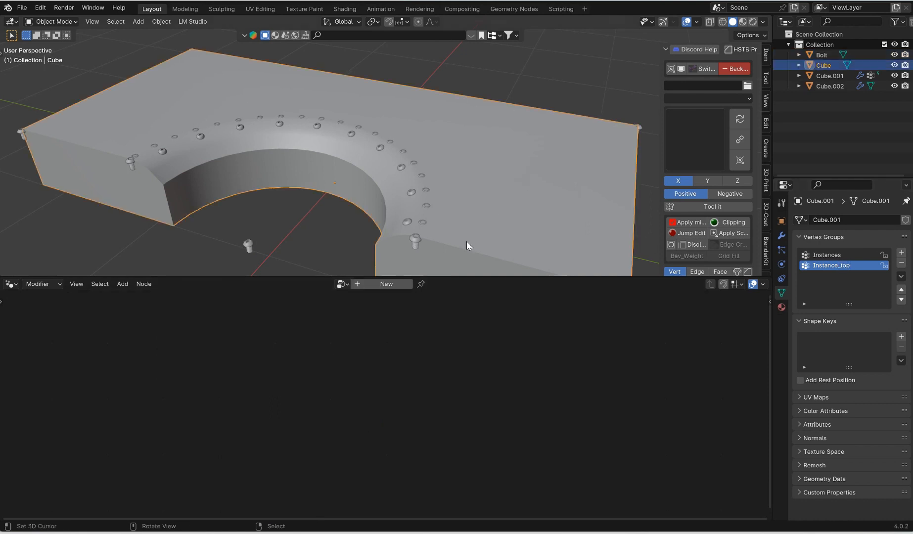
left_click(830, 86)
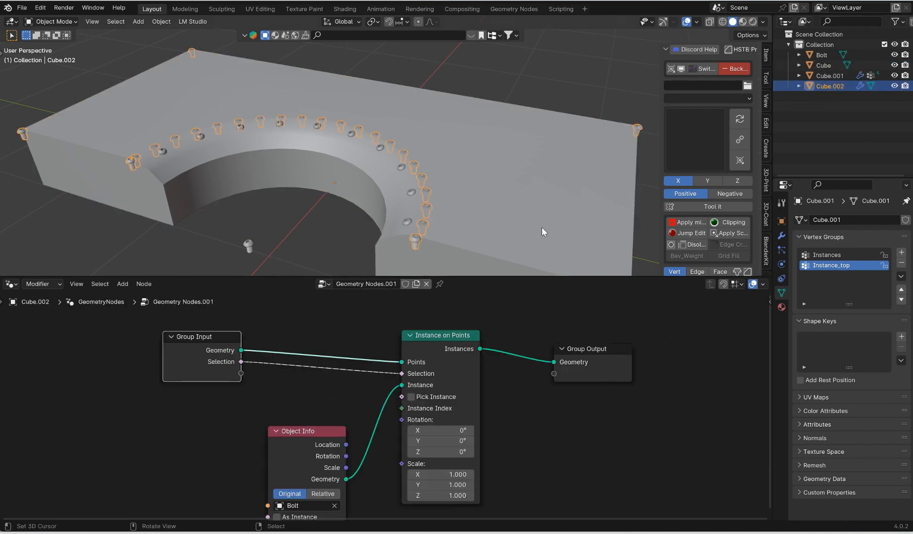
left_click(441, 336)
key("Tab")
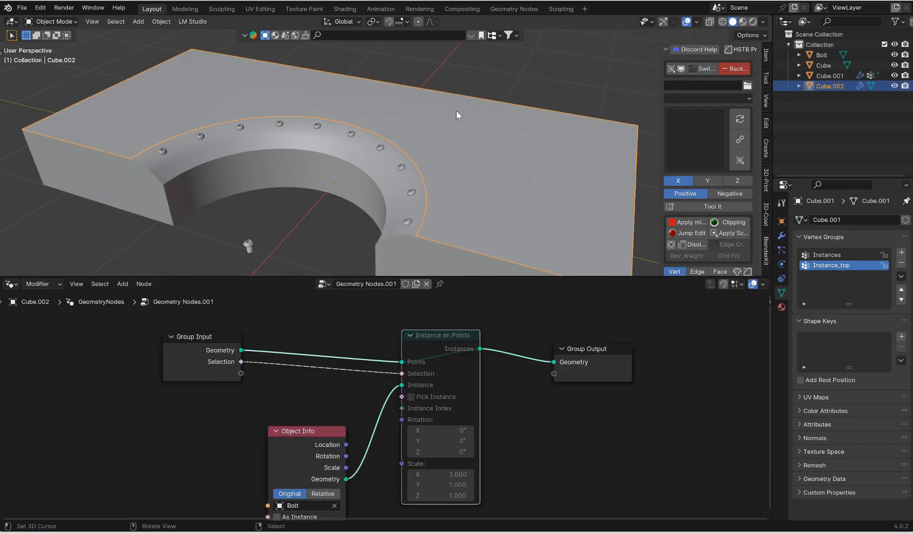
- Knife-cut the top face along the X axis, just inside and parallel to its short outer edge
middle_click_drag(424, 120, 352, 148)
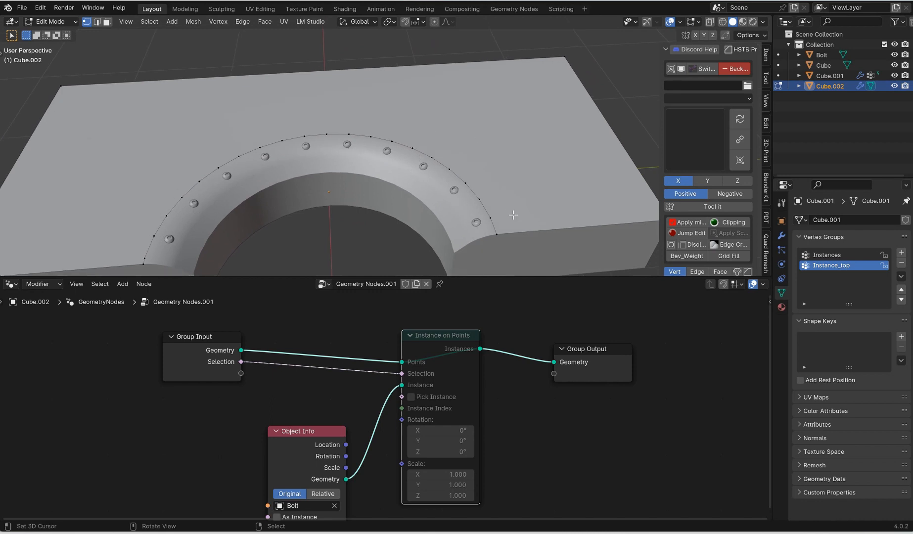
middle_click_drag(513, 215, 454, 181)
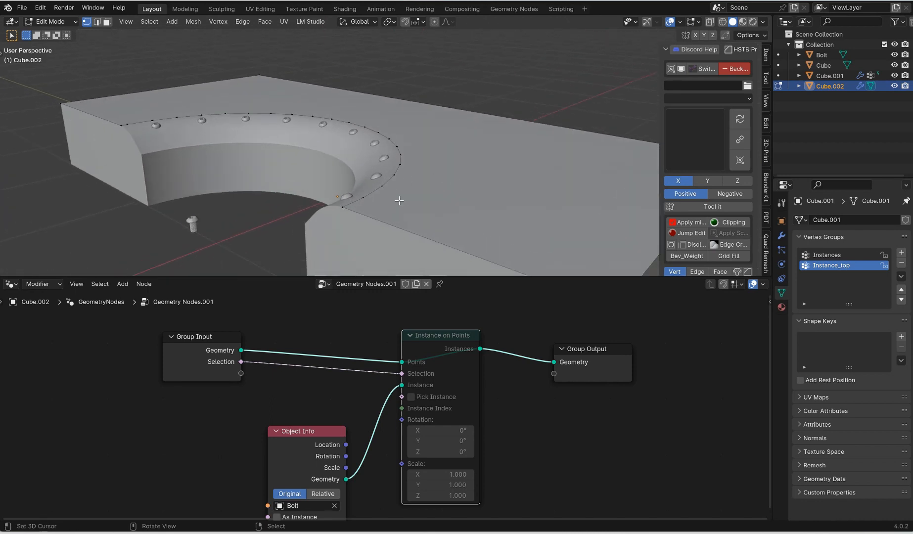
middle_click_drag(399, 200, 497, 210)
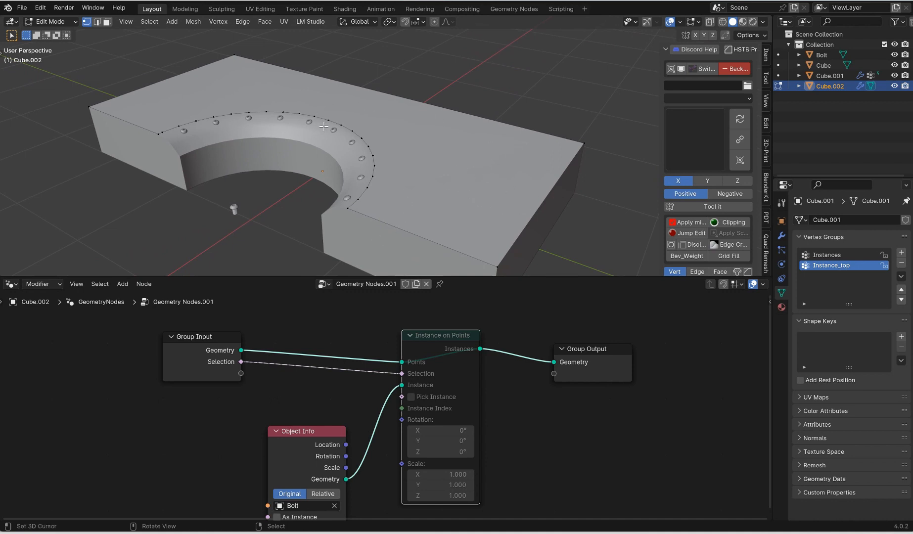
key("ctrl+r")
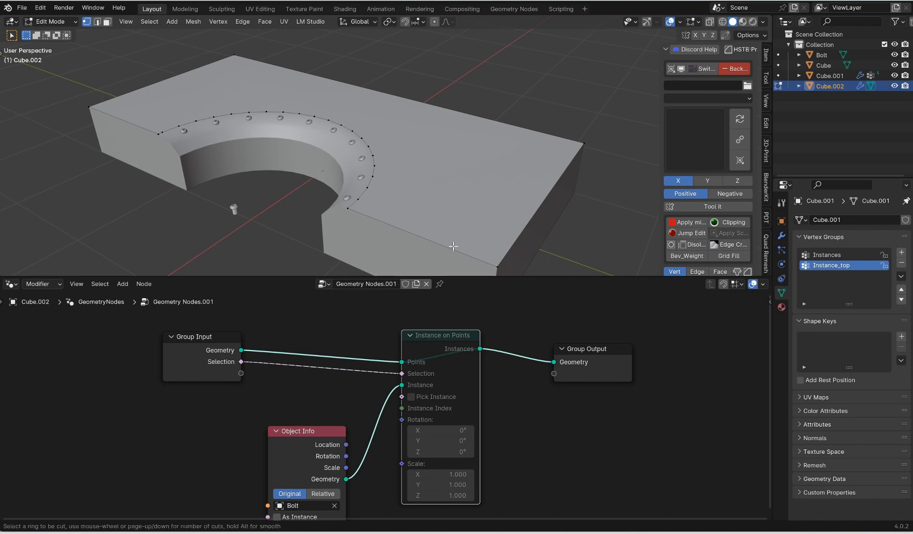
key("Escape")
key("k")
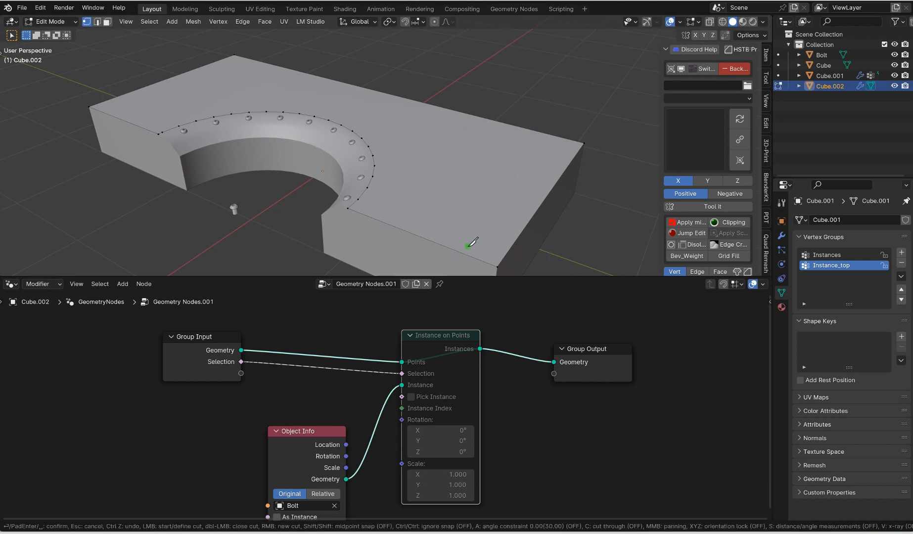
left_click(477, 259)
key("x")
key("v")
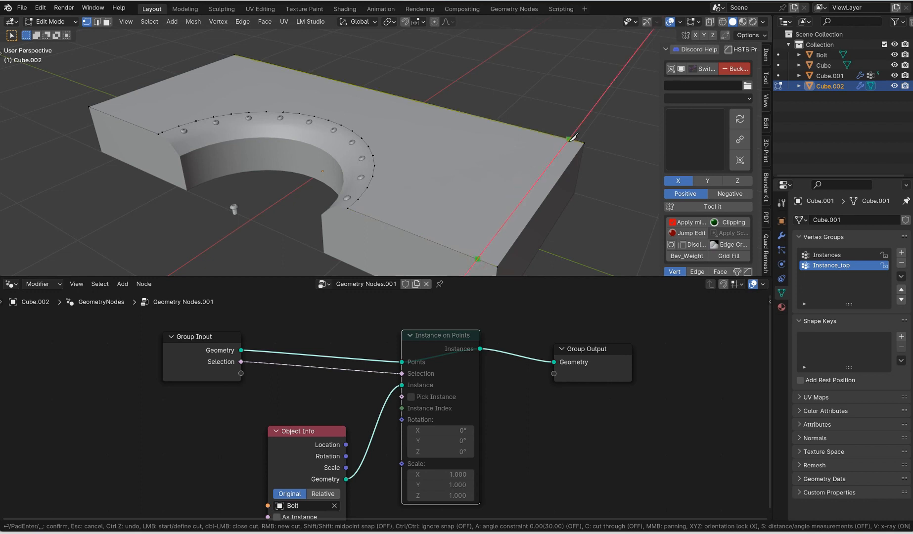
left_click(569, 140)
key("Return")
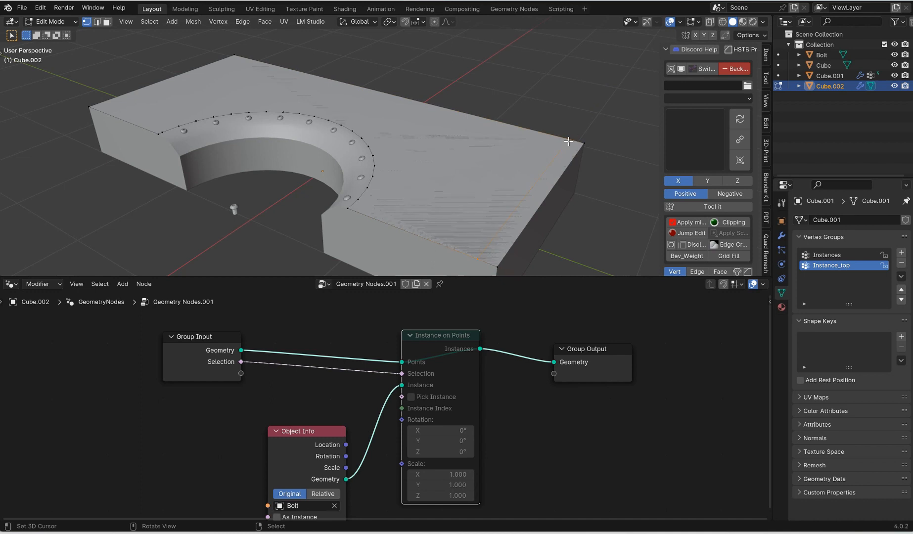
- Leave Edit Mode and mirror the top face Cube.002 across the Y axis in the positive direction, and reopen it for editing
key("Tab")
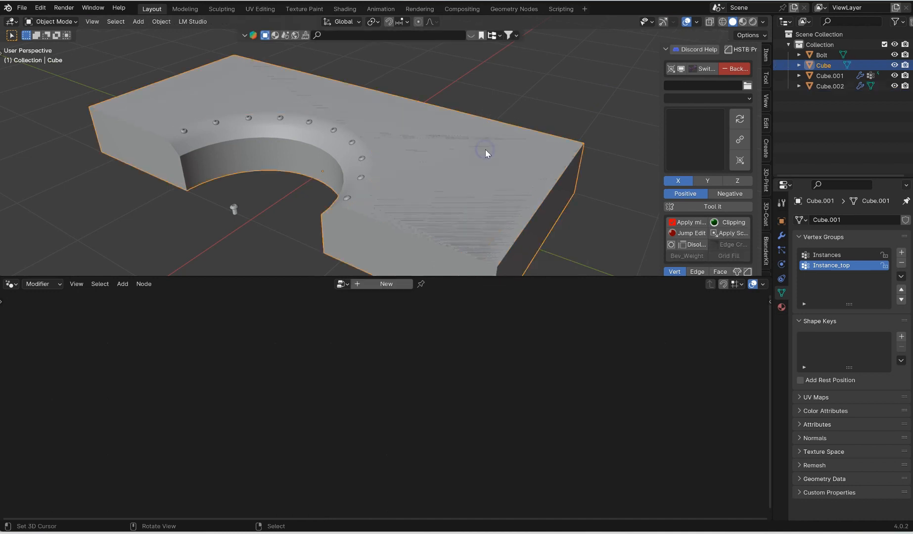
middle_click_drag(461, 142, 524, 150)
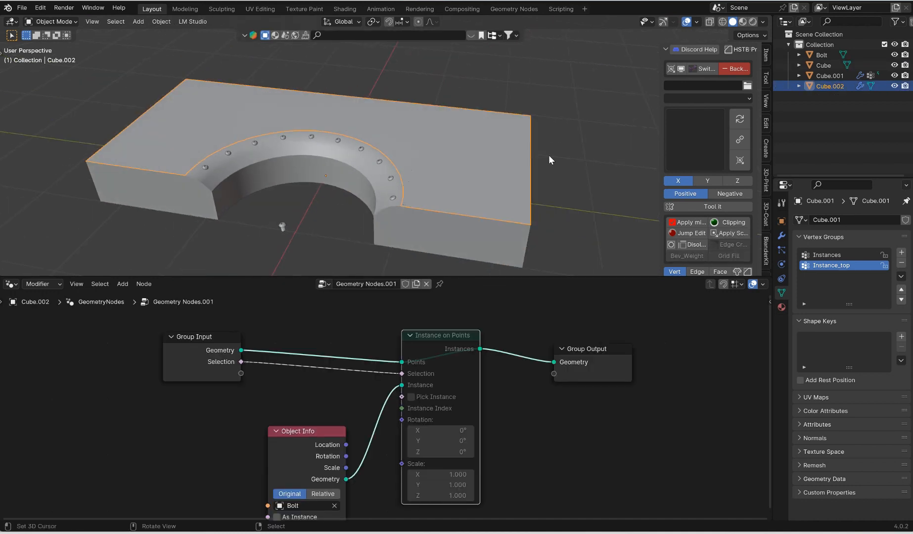
left_click(707, 181)
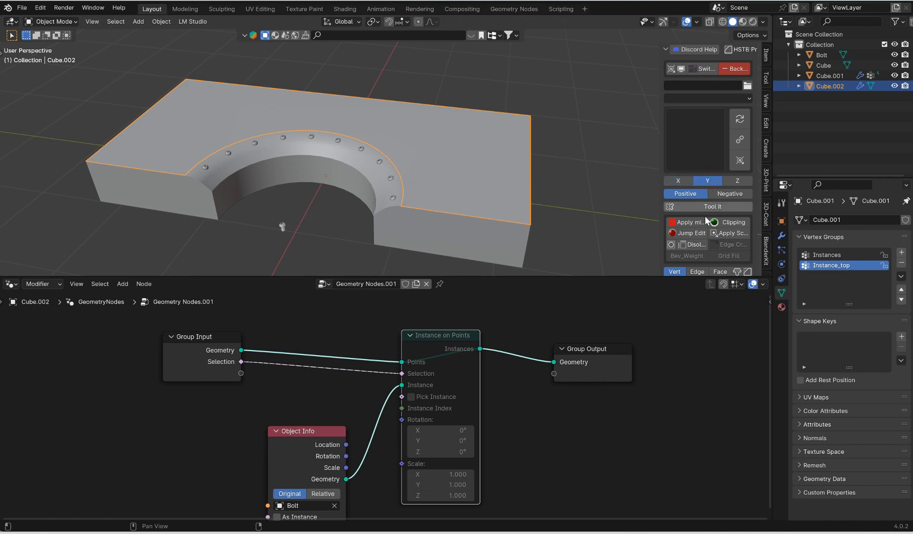
left_click(710, 207)
left_click(509, 178)
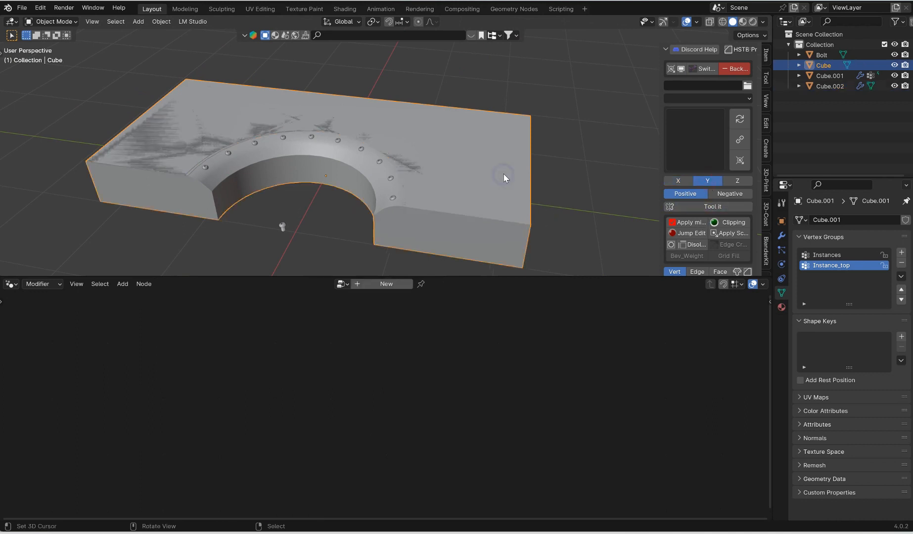
key("Tab")
key("Tab")
left_click(482, 170)
key("Tab")
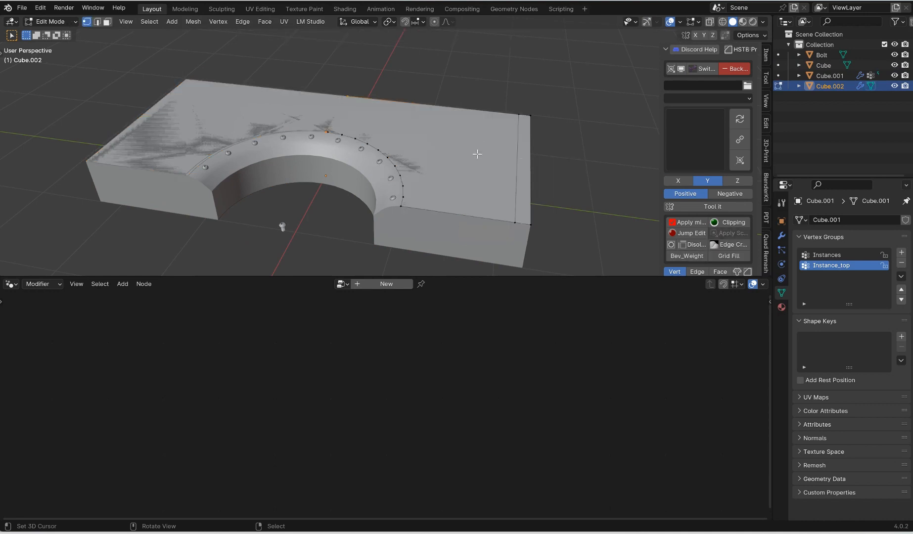
- Apply all modifiers on Cube.002 in Object Mode and return to Edit Mode
middle_click_drag(477, 154, 512, 160)
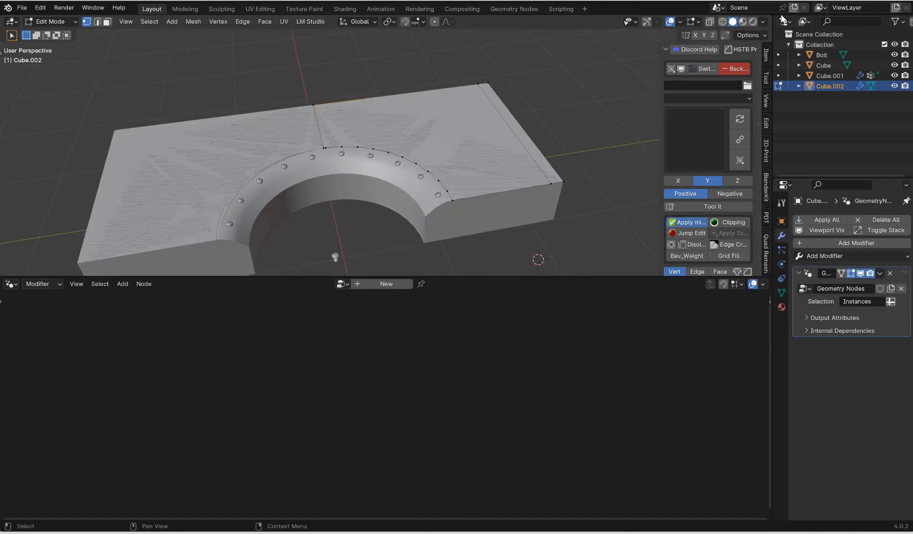
middle_click_drag(569, 170, 553, 170)
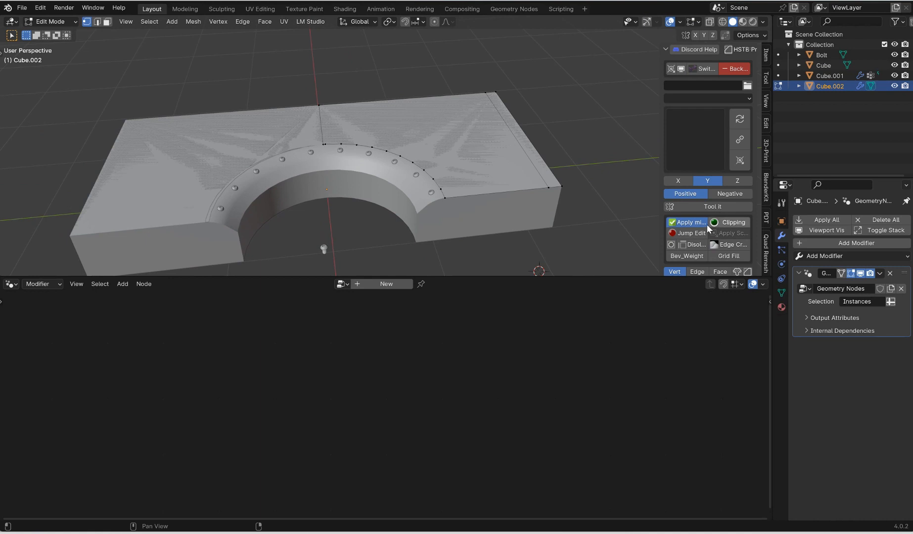
left_click(825, 220)
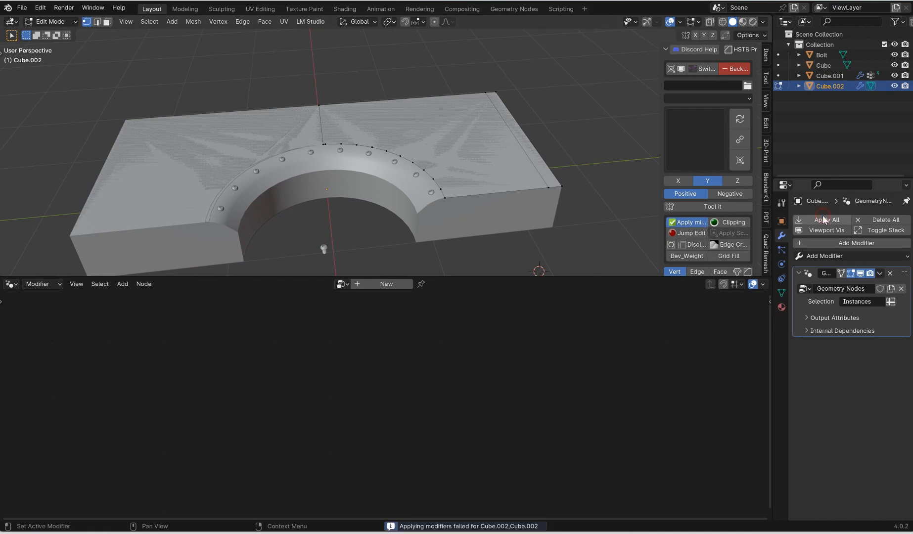
left_click(825, 220)
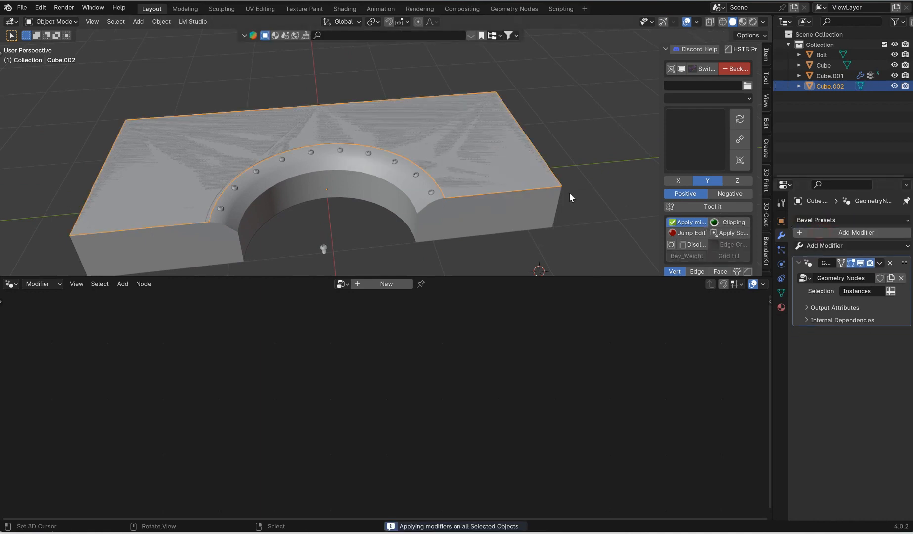
key("Tab")
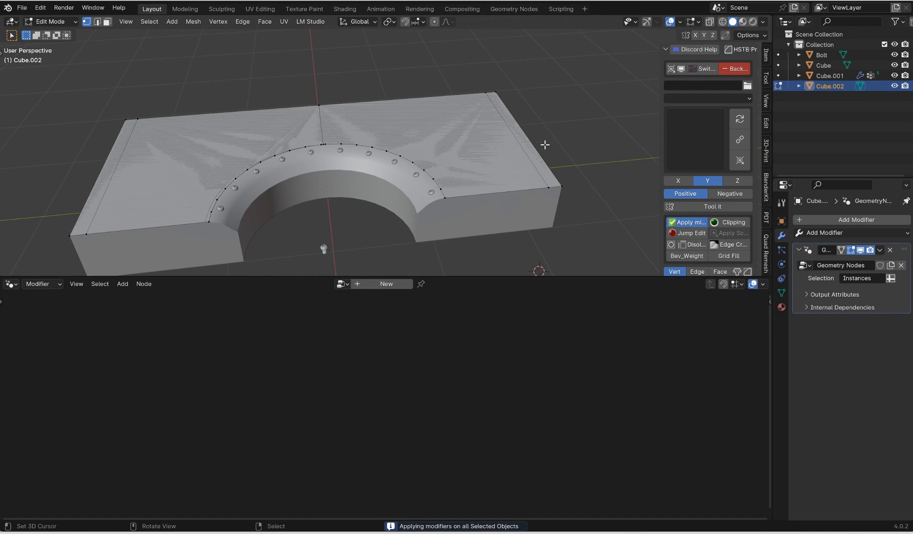
- Select the two end vertices of the cut line near the short outer edge and subdivide it, repeating the subdivision once
middle_click_drag(544, 145, 500, 162)
right_click(511, 179)
right_click(538, 138)
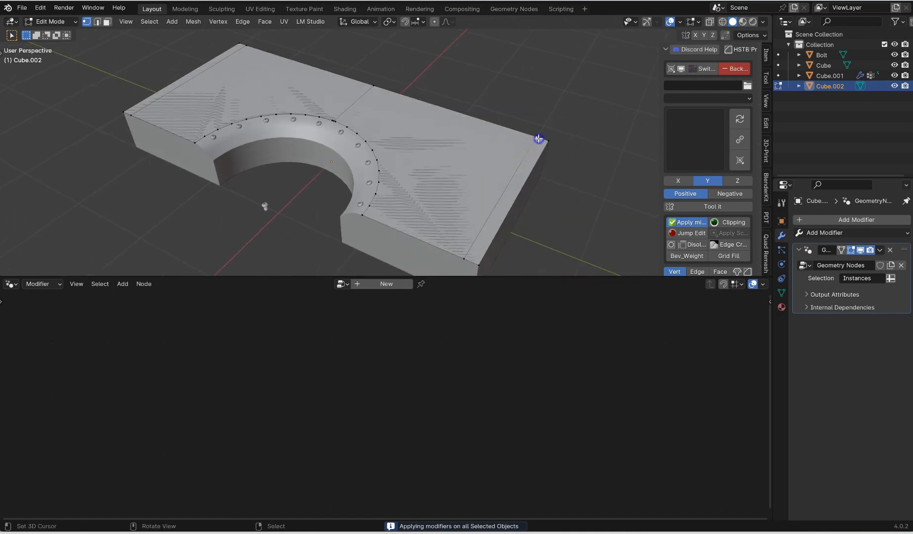
right_click(503, 197)
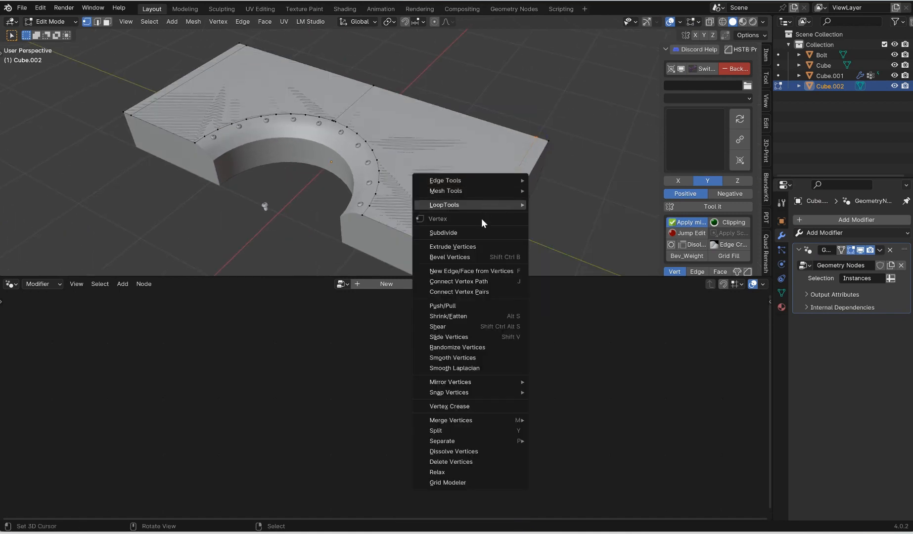
left_click(501, 232)
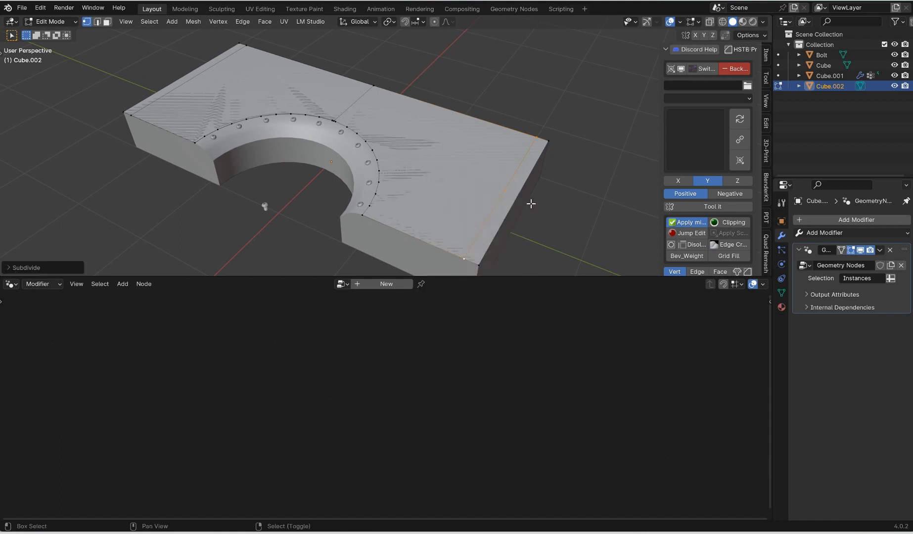
key("shift+r")
- Vertex-slide the two outer subdivision points of the cut line outward, close to the corners of the top face
middle_click_drag(510, 230, 374, 211)
left_click(396, 224)
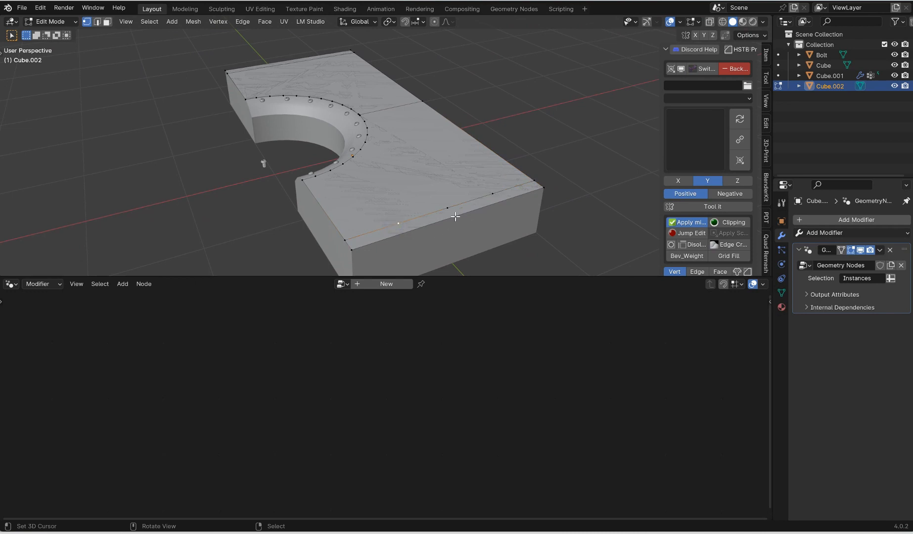
left_click(491, 192, "shift")
key("shift+v")
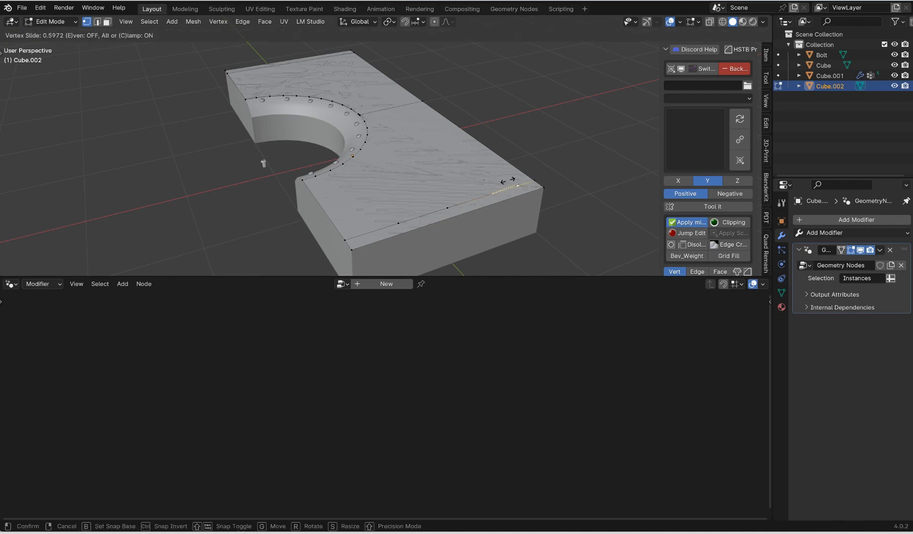
left_click(512, 177)
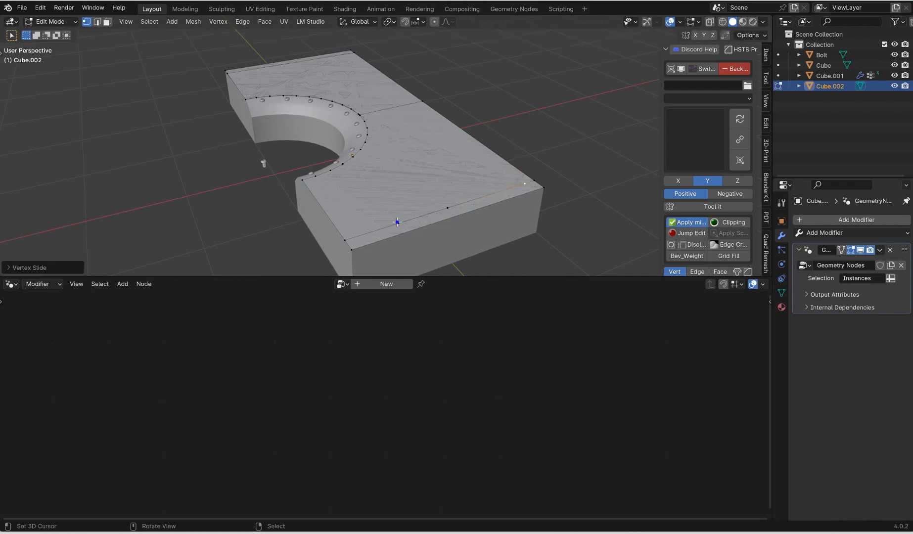
key("shift+v")
left_click(376, 168)
- Mirror the top face across the Y axis again to copy the slid points to the opposite cut line
middle_click_drag(603, 183, 639, 177)
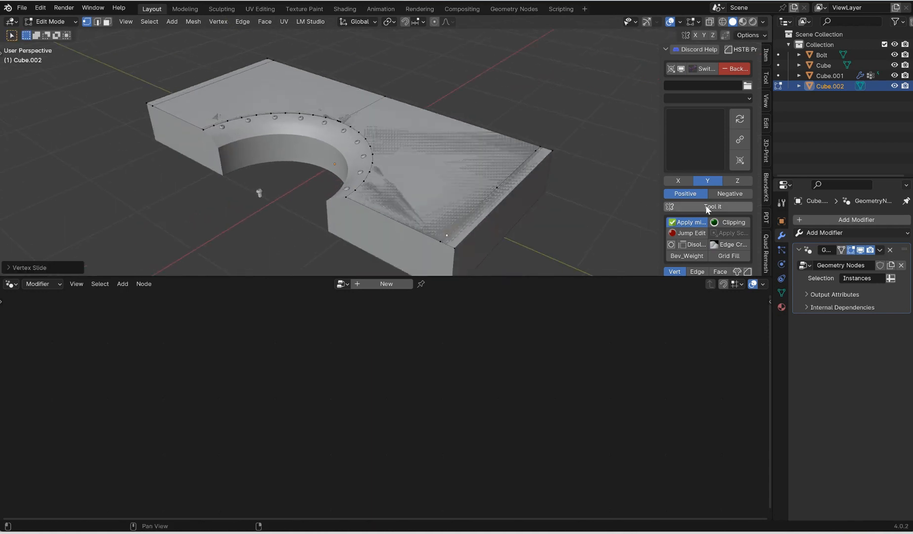
left_click(707, 209)
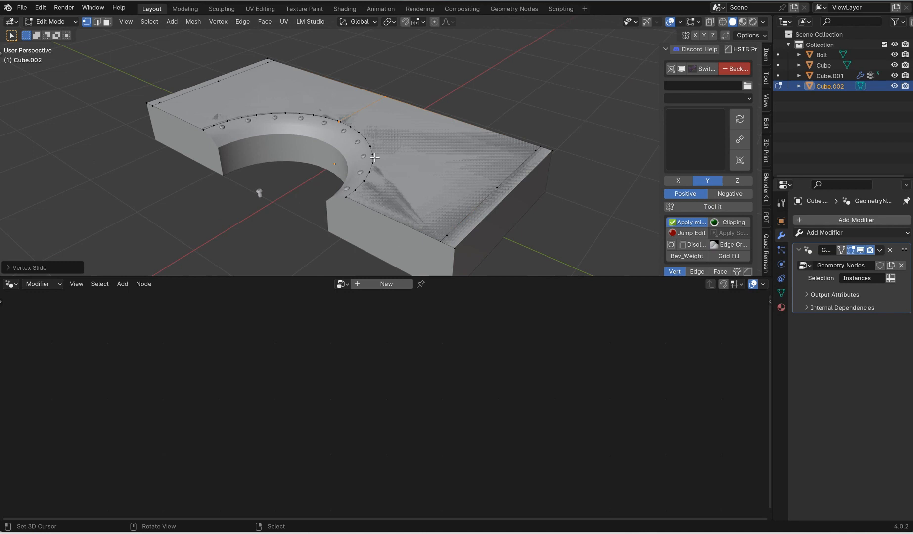
middle_click_drag(530, 148, 546, 156)
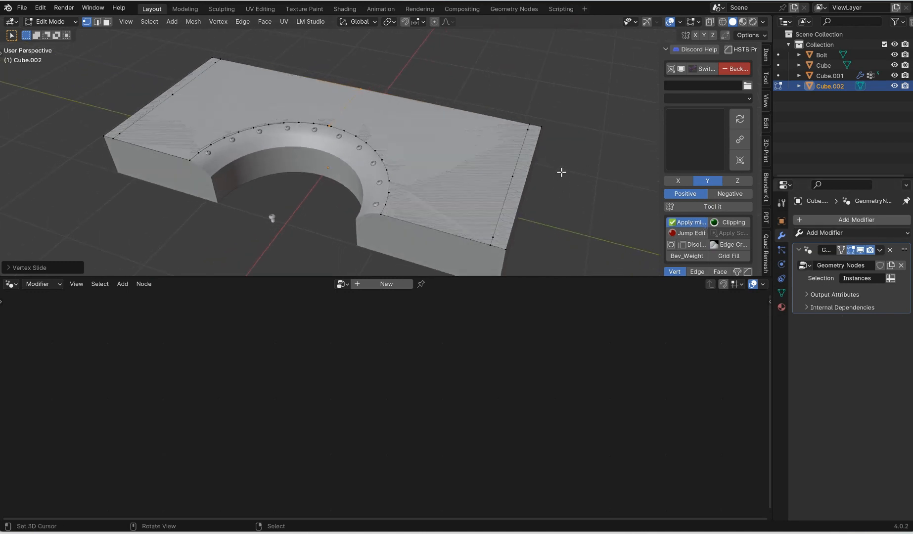
- Select the four slid vertices near the top face's corners and assign them to a new vertex group named Instances_top
right_click(529, 129)
right_click(493, 233, "shift")
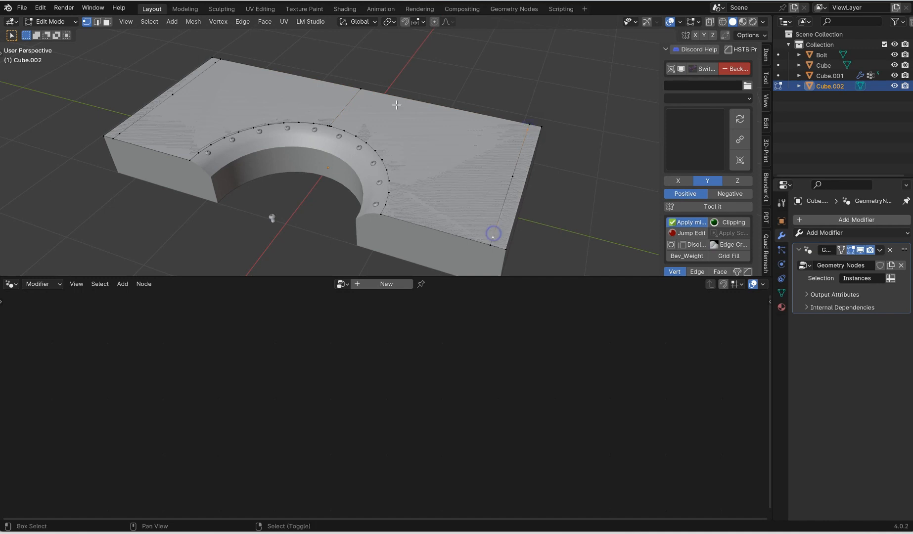
right_click(120, 132, "shift")
left_click(782, 293)
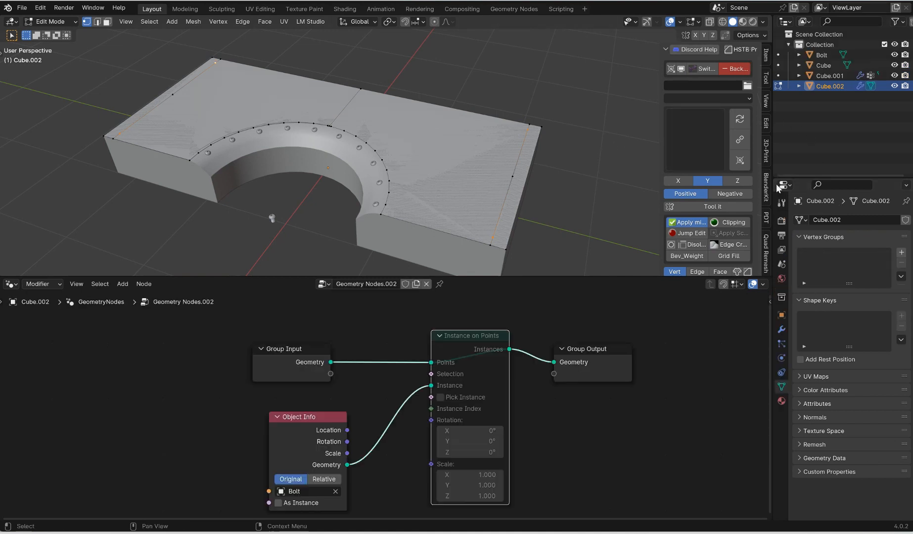
left_click(900, 252)
double_click(839, 256)
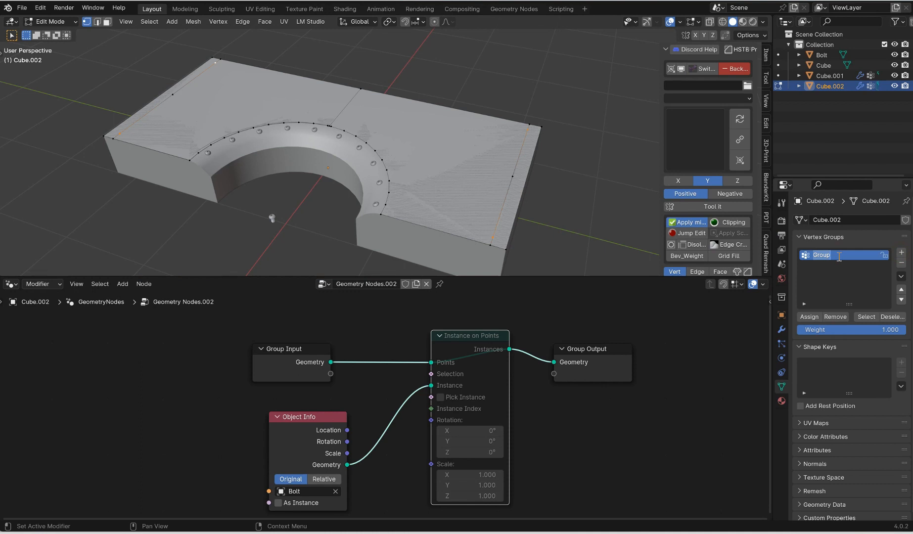
type("Instances_top")
left_click(815, 318)
- Unmute the Instance on Points node and expose its Selection on the Group Input
key("m")
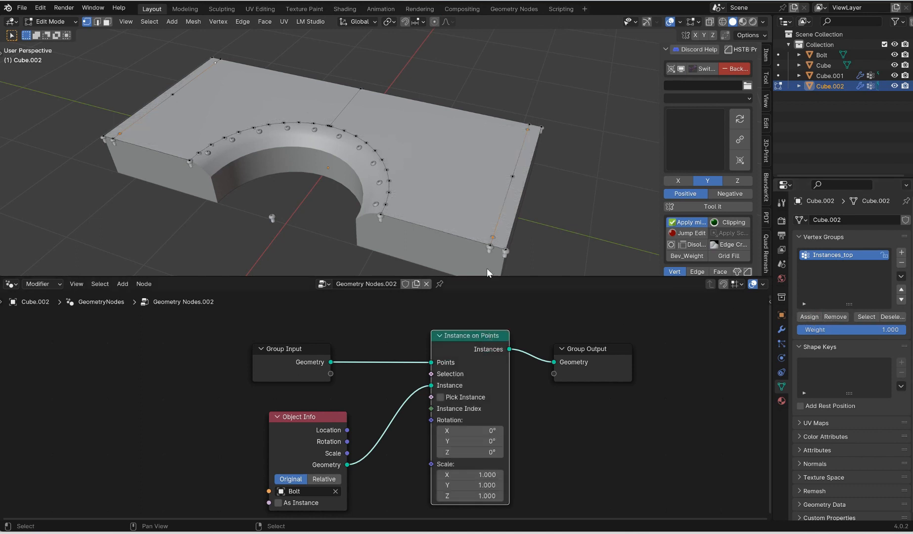
middle_click_drag(531, 202, 534, 148)
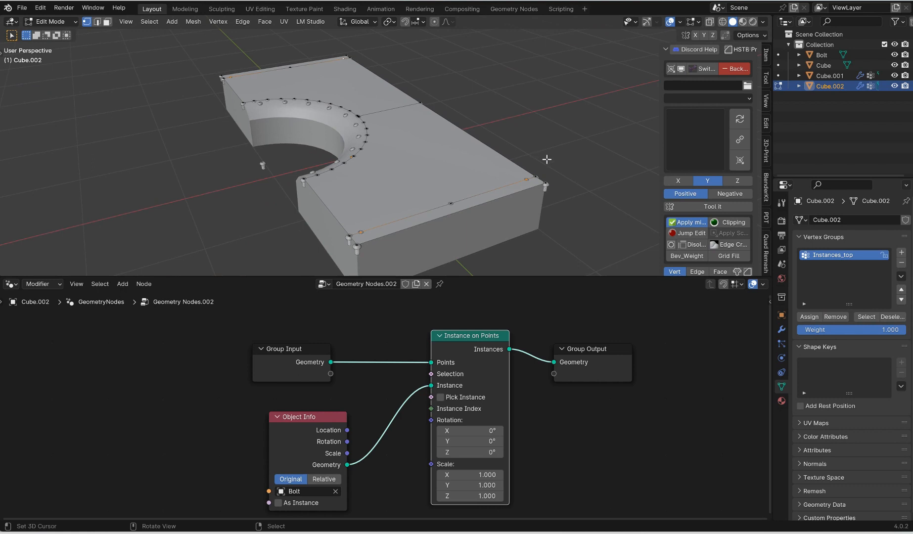
left_click_drag(431, 374, 330, 373)
- Feed the modifier's Selection from the Instances_top attribute and switch Cube.002 to Object Mode
left_click(782, 329)
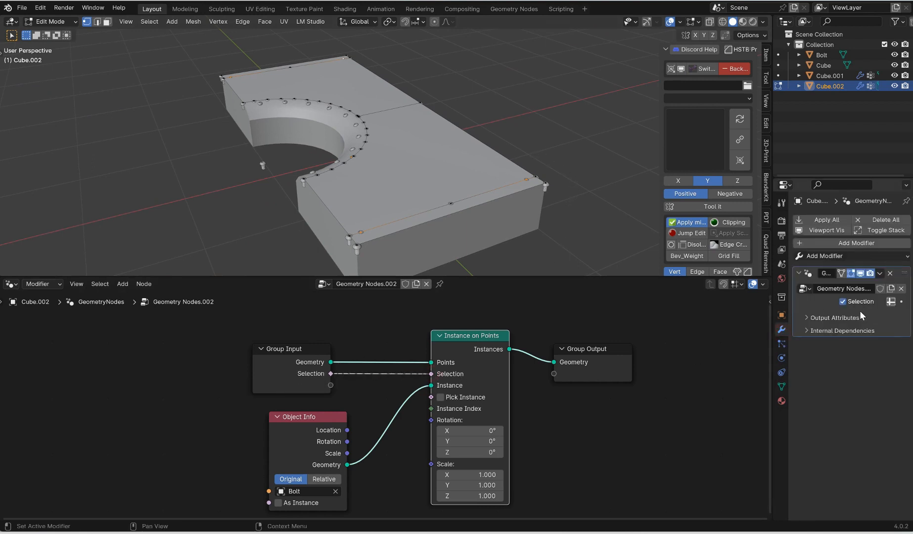
left_click(890, 301)
left_click(859, 301)
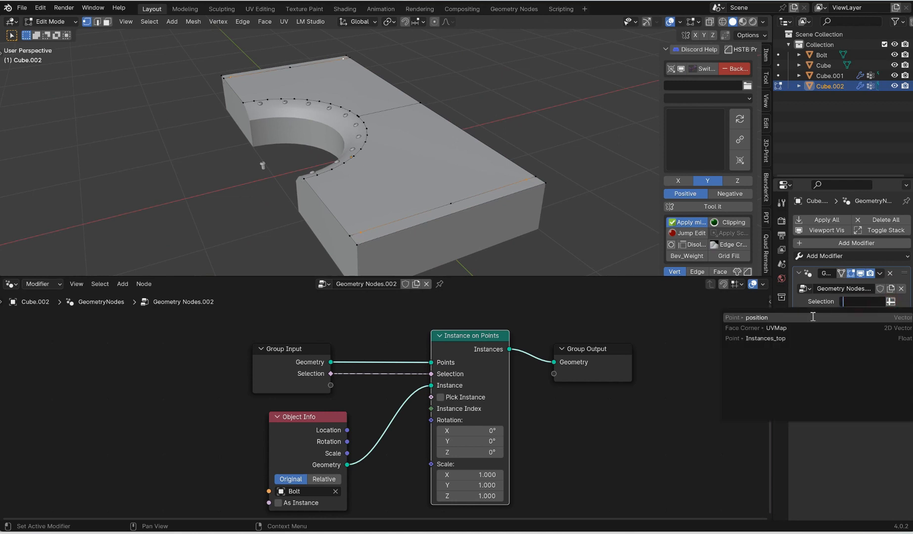
left_click(791, 339)
key("Tab")
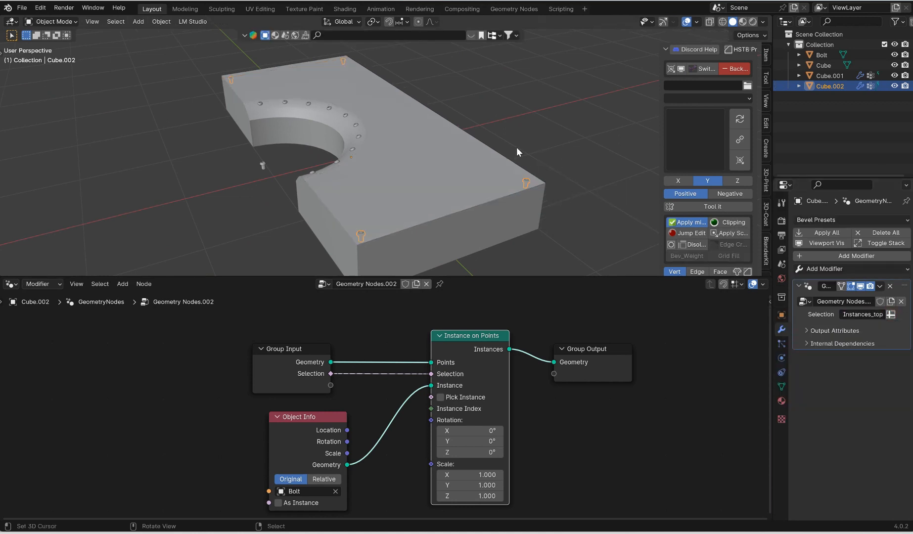
- Examine the bolts at the top face's corners from several angles and close up
middle_click_drag(516, 148, 573, 123)
right_click(573, 122)
middle_click_drag(499, 123, 601, 141)
middle_click_drag(462, 155, 391, 147)
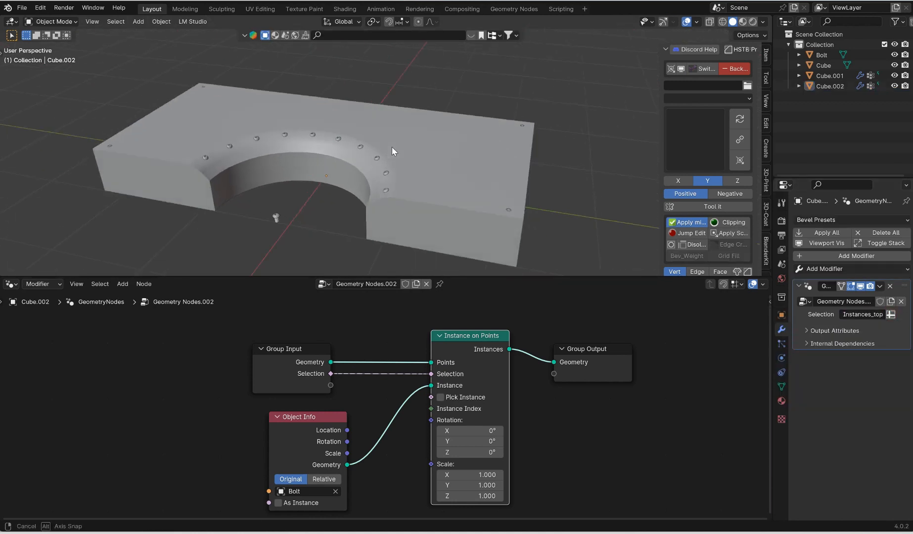
scroll(507, 179, "up", 3)
middle_click_drag(548, 202, 455, 141, "shift")
scroll(514, 170, "up", 3)
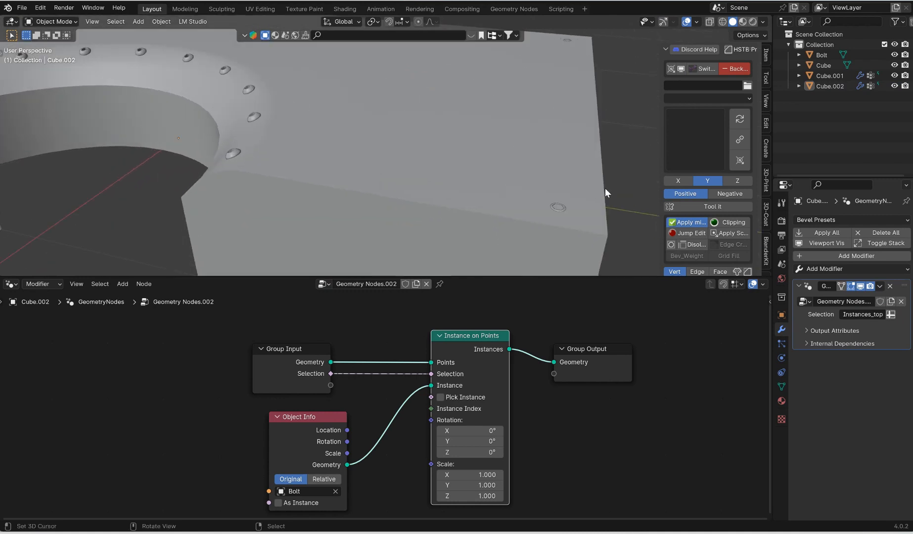
middle_click_drag(604, 187, 531, 158, "shift")
right_click(484, 174)
right_click(486, 174)
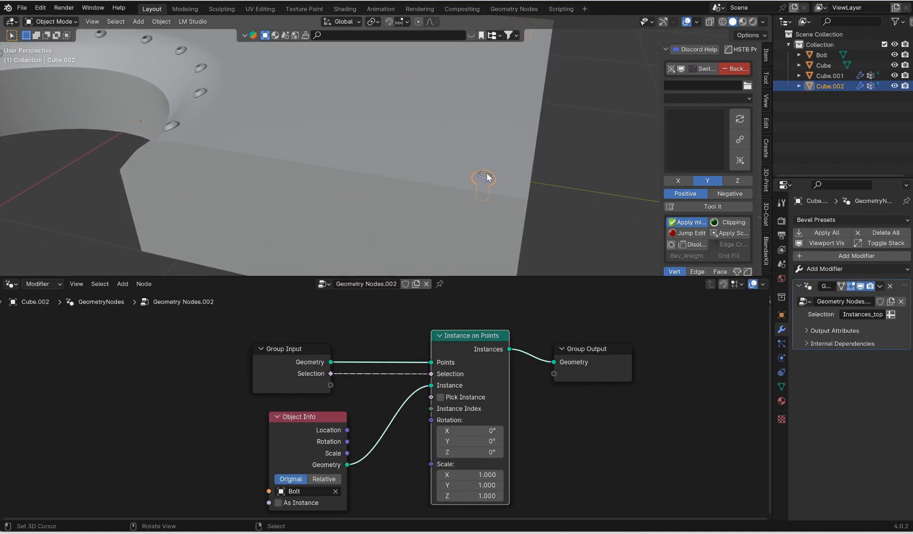
scroll(468, 134, "down", 4)
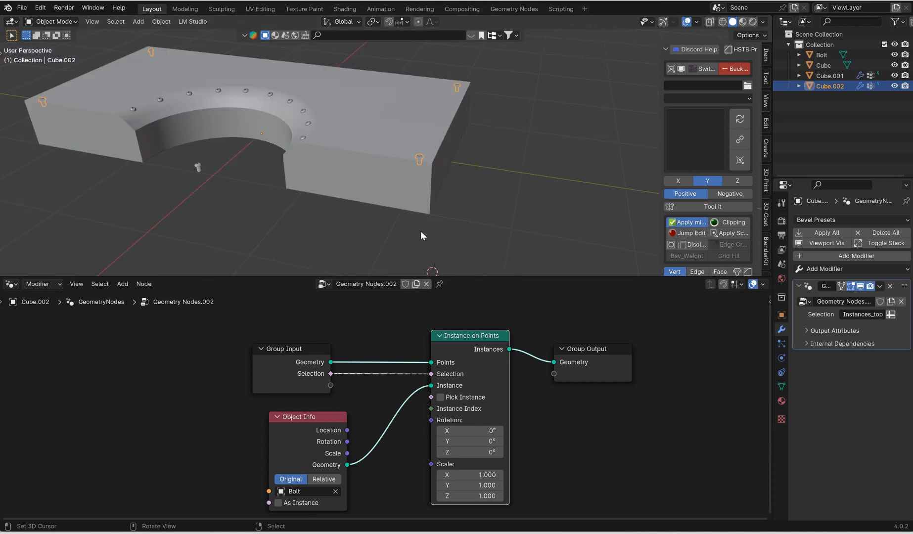
- Enlarge the node editor and reposition the Group Output and Object Info nodes to make room around Instance on Points
middle_click_drag(506, 377, 523, 286)
left_click_drag(511, 275, 512, 200)
scroll(563, 266, "up", 2)
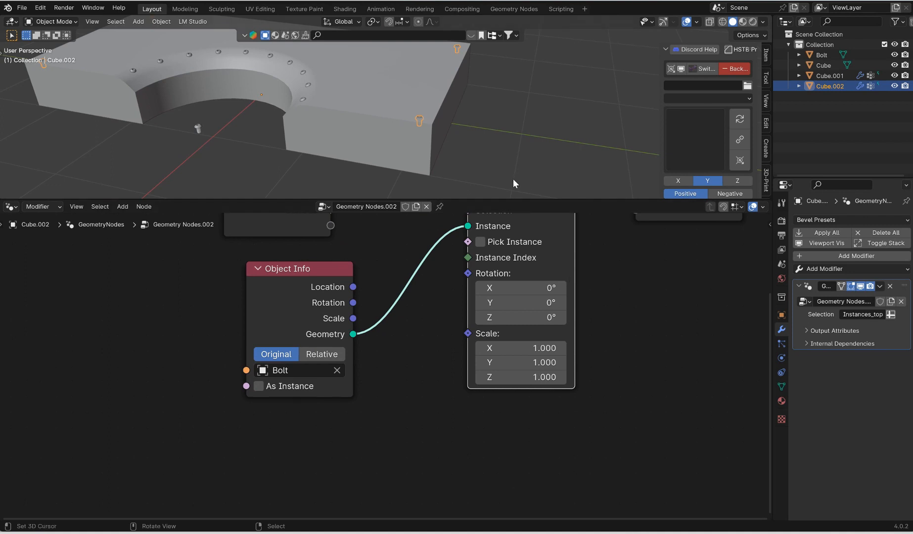
key("Home")
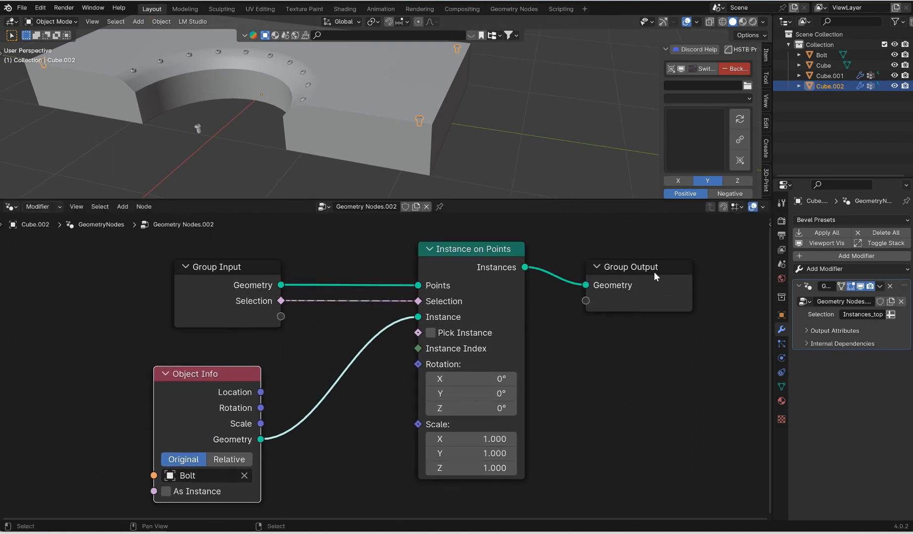
left_click_drag(665, 275, 770, 267)
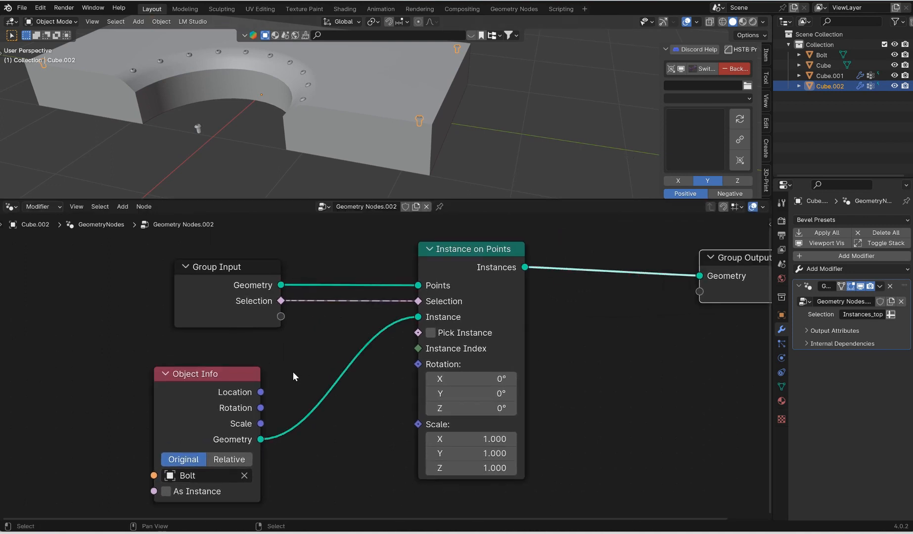
left_click_drag(248, 373, 295, 367)
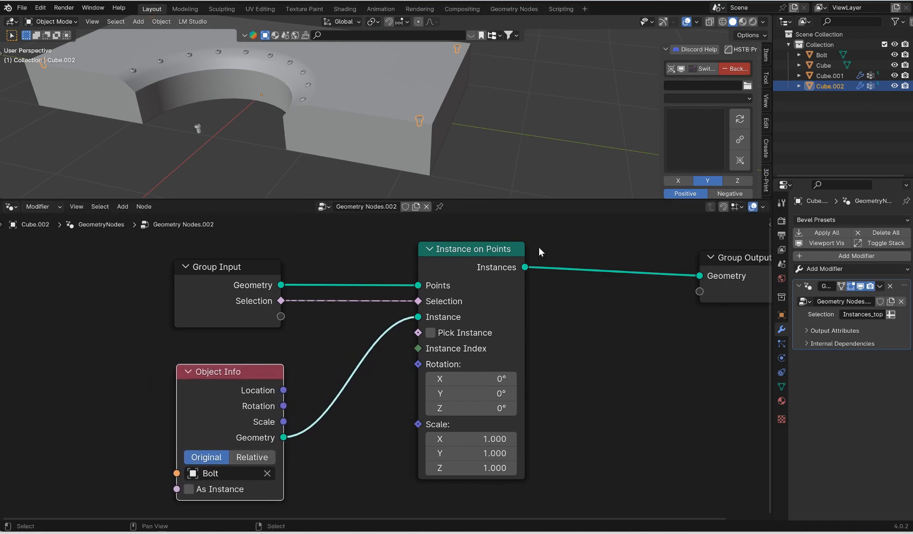
- Insert a Transform Geometry node between Instance on Points and Group Output in Cube.002's node tree
key("shift+a")
type("tr")
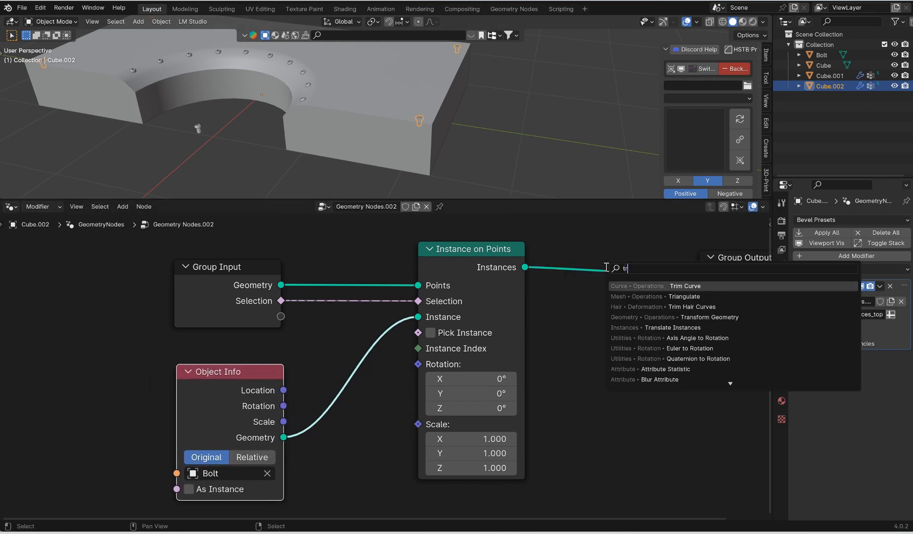
type("ansfor")
key("Return")
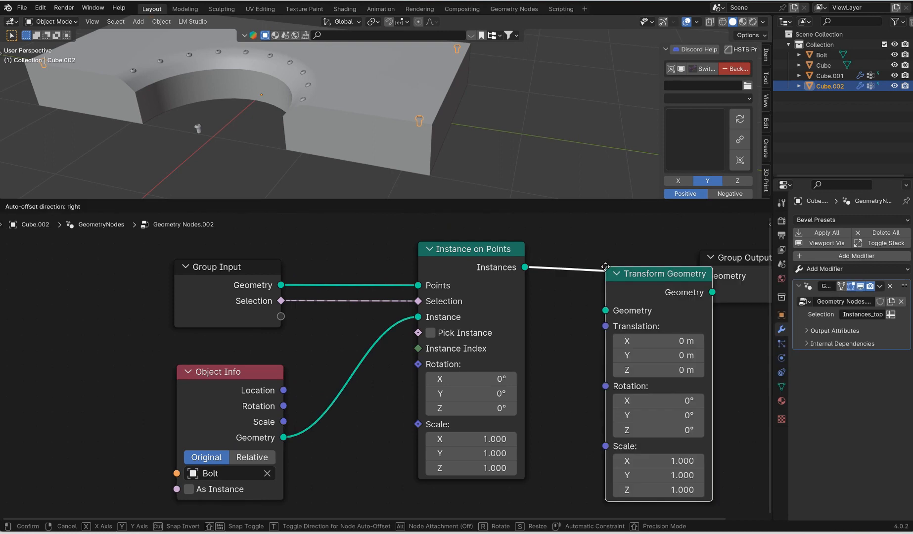
left_click(576, 251)
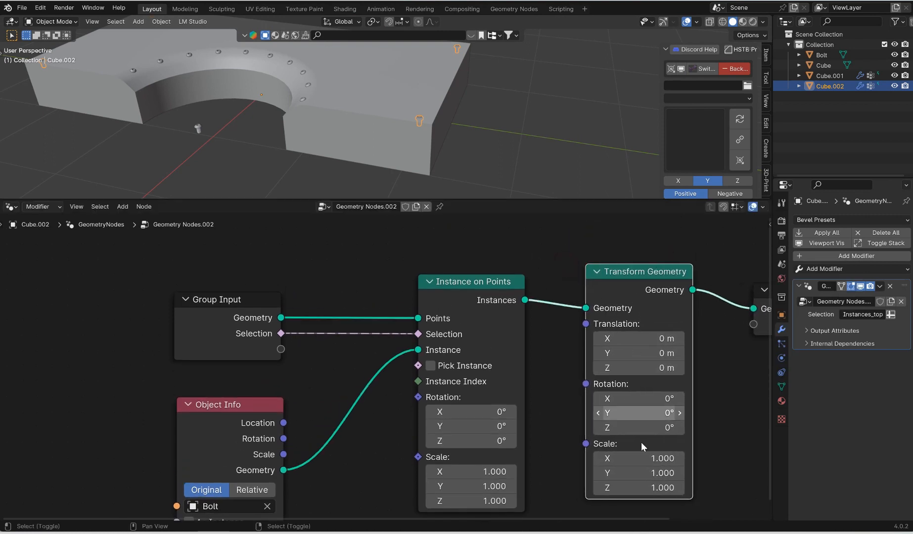
- Raise the corner bolts by setting the Transform Geometry node's Z translation to 0.02 m
scroll(507, 135, "up", 5)
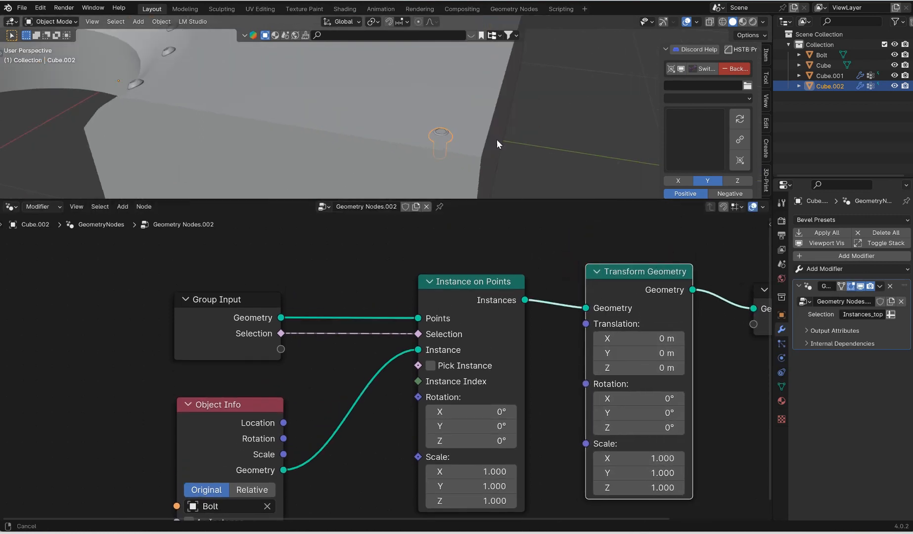
mouse_move(653, 368)
left_mouse_down()
mouse_move(678, 368)
mouse_move(665, 367)
left_mouse_up()
scroll(512, 130, "down", 5)
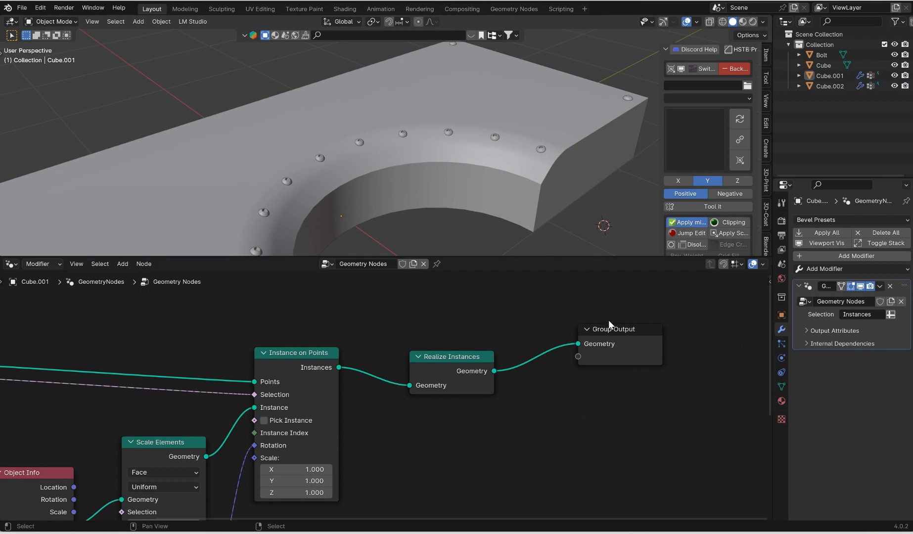
- Insert a Set Material node between Realize Instances and Group Output in Cube.001's node tree
left_click_drag(608, 325, 650, 327)
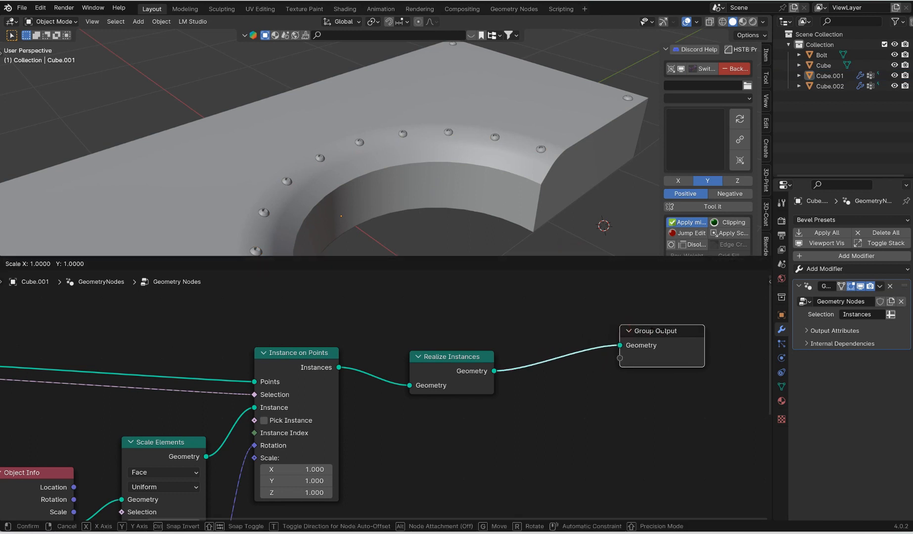
key("shift+a")
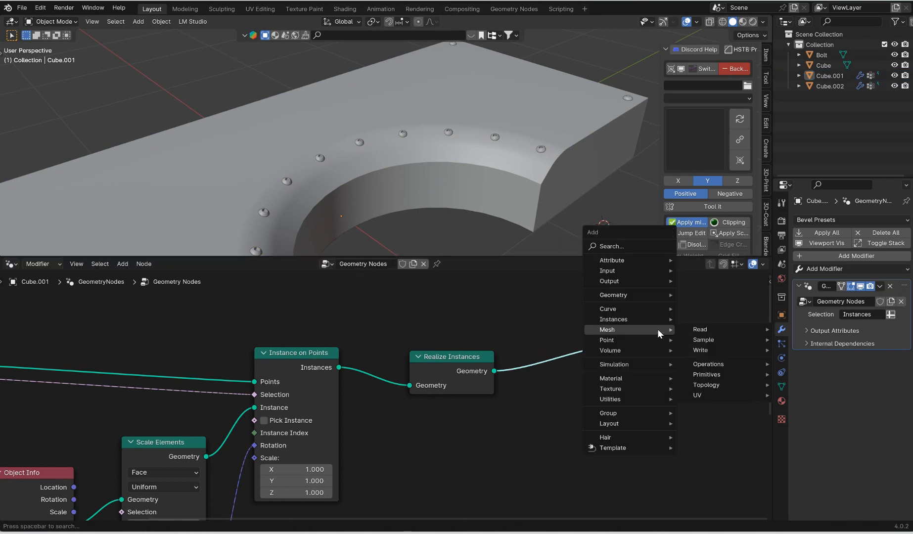
type("set m")
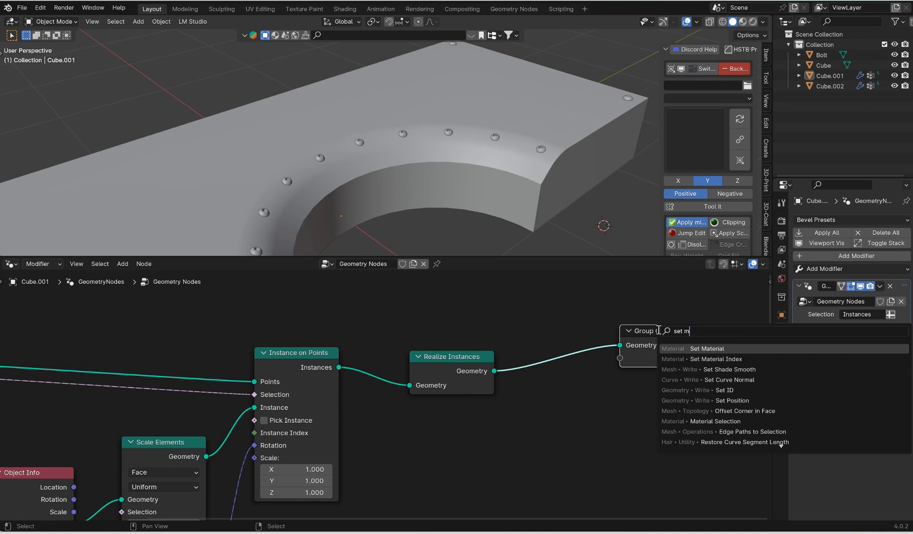
key("Return")
left_click(569, 317)
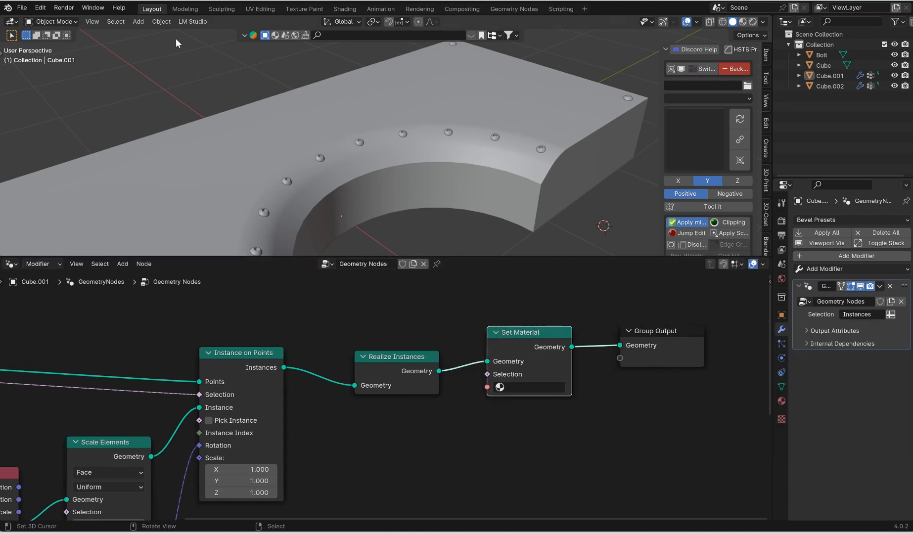
- Switch the asset library to materials and search it for "metal"
left_click(275, 35)
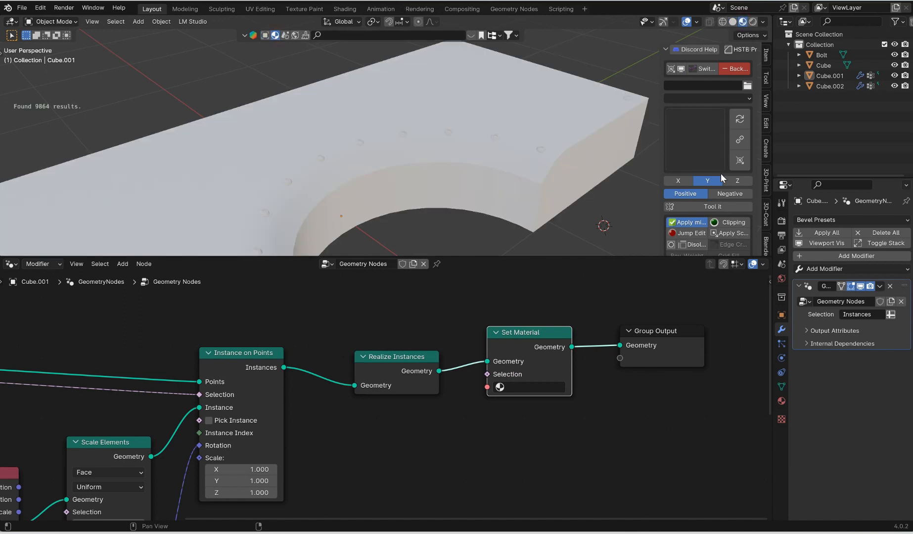
left_click(471, 35)
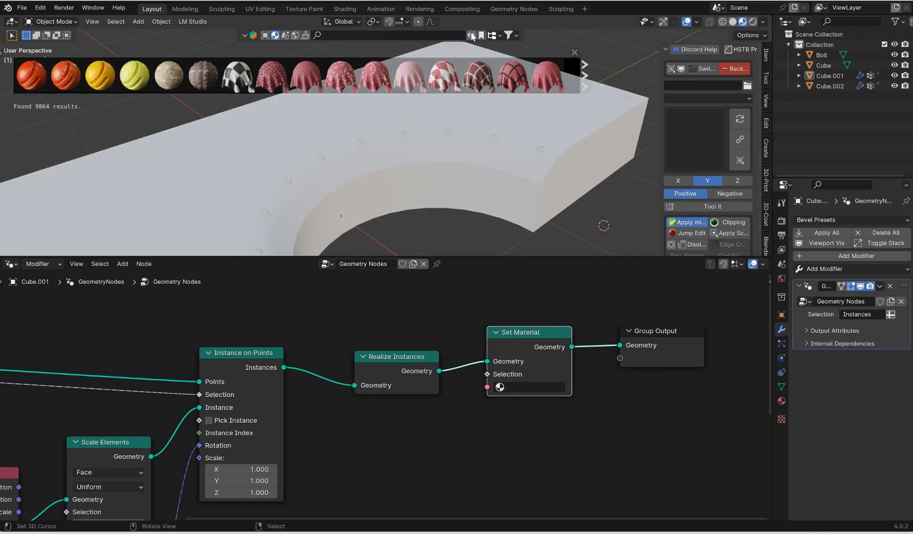
left_click(420, 38)
type("metal")
key("Return")
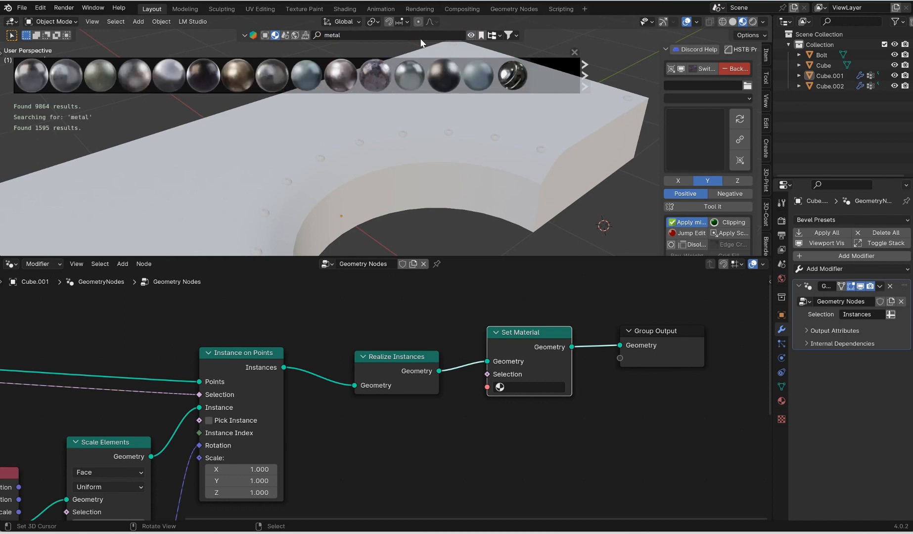
- Apply the smooth light grey Metal material from the search results to the notched plate
mouse_move(289, 72)
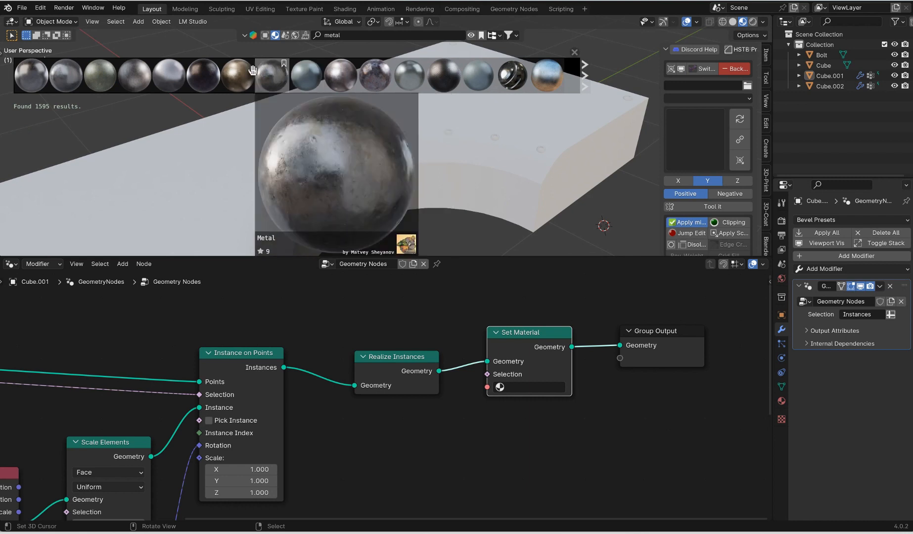
mouse_move(159, 72)
left_click_drag(165, 70, 516, 96)
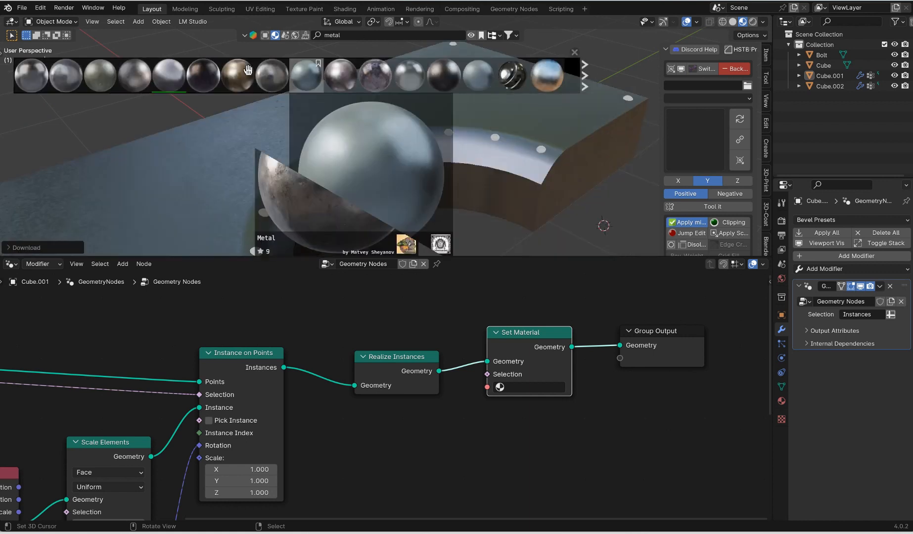
- Bring in the first Metal result for the chamfer bolts and set Cube.001's Set Material node to Light Iron
mouse_move(193, 76)
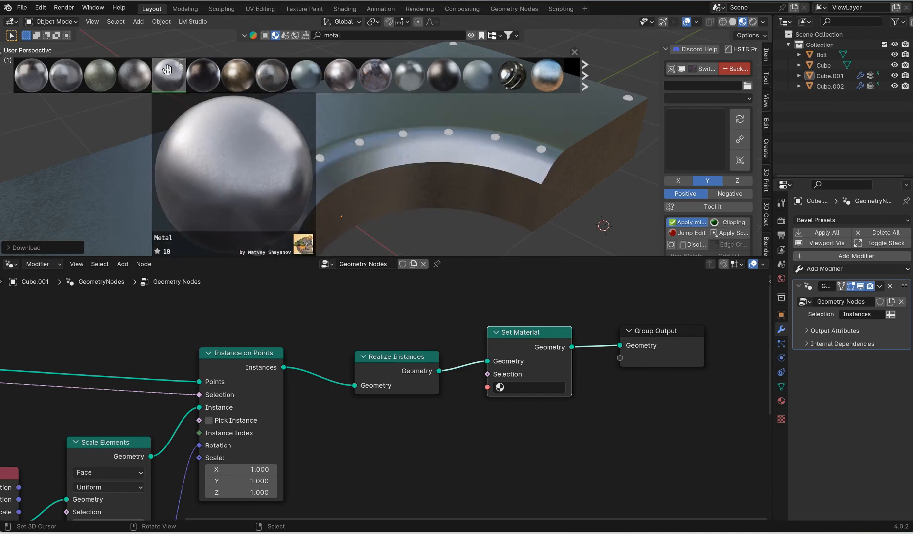
mouse_move(24, 81)
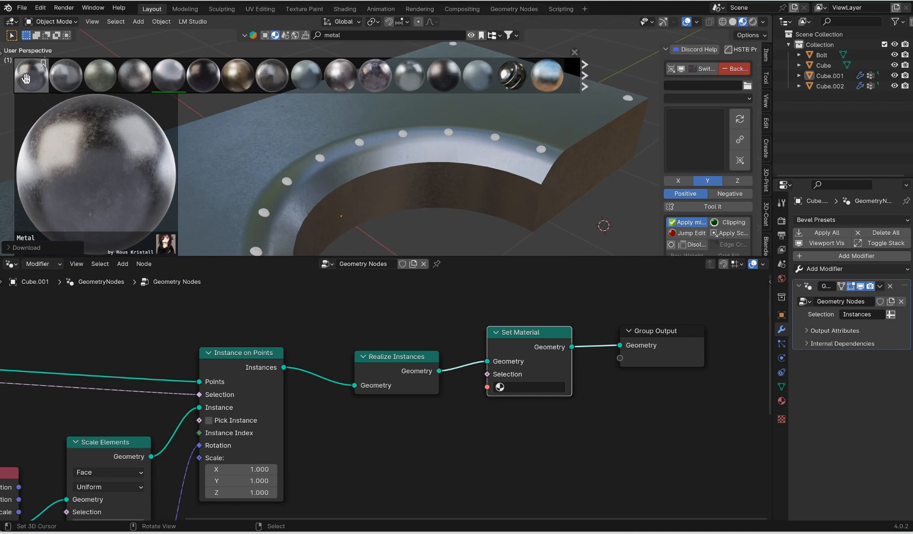
left_click_drag(27, 75, 287, 180)
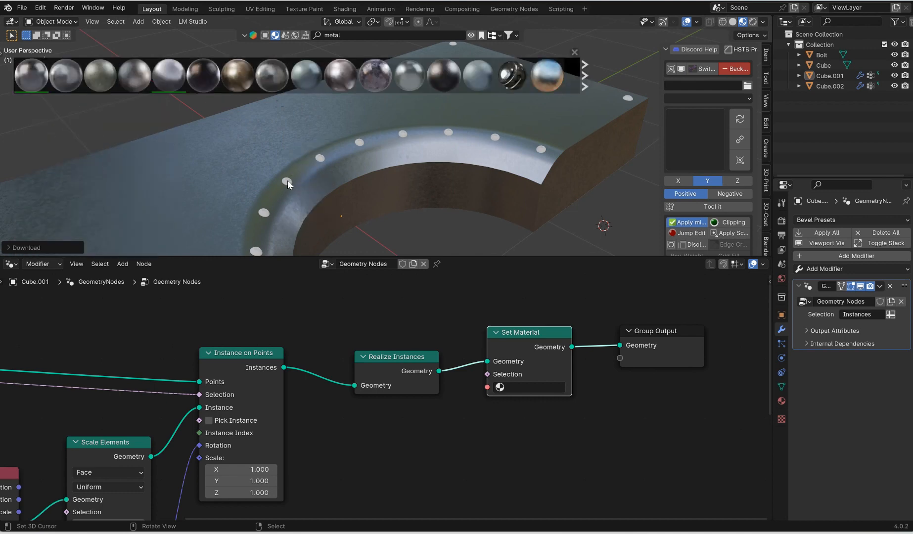
left_click(533, 387)
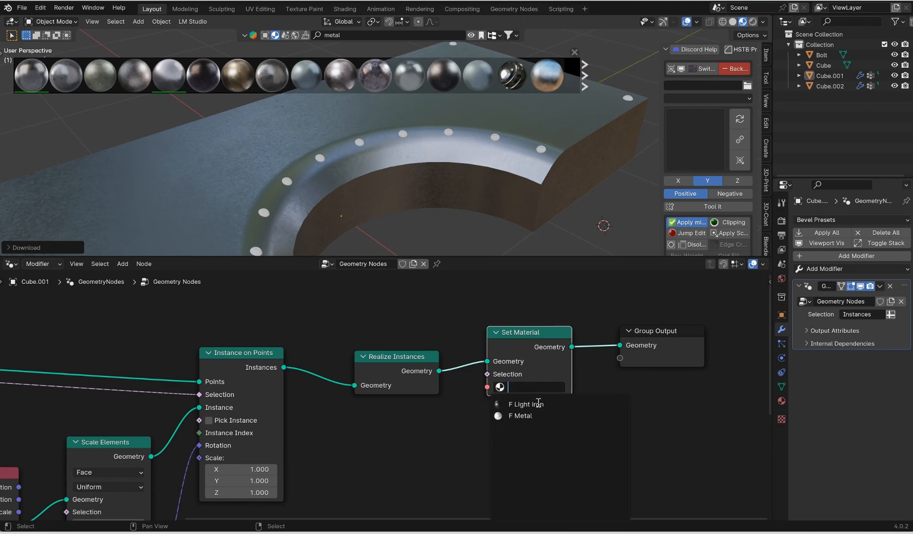
left_click(540, 406)
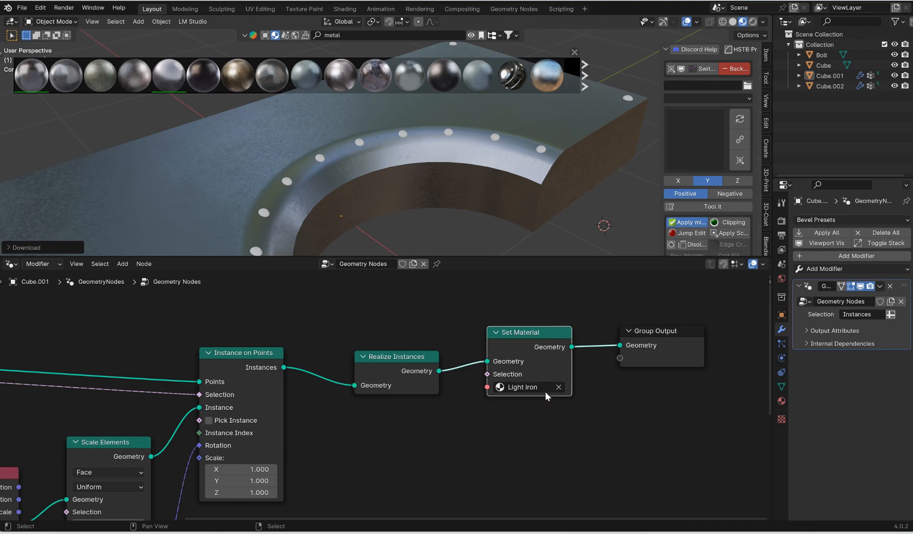
- Insert a Set Material node with Light Iron between Transform Geometry and Group Output in Cube.002's node tree
middle_click_drag(494, 193, 298, 165)
scroll(441, 194, "up", 4)
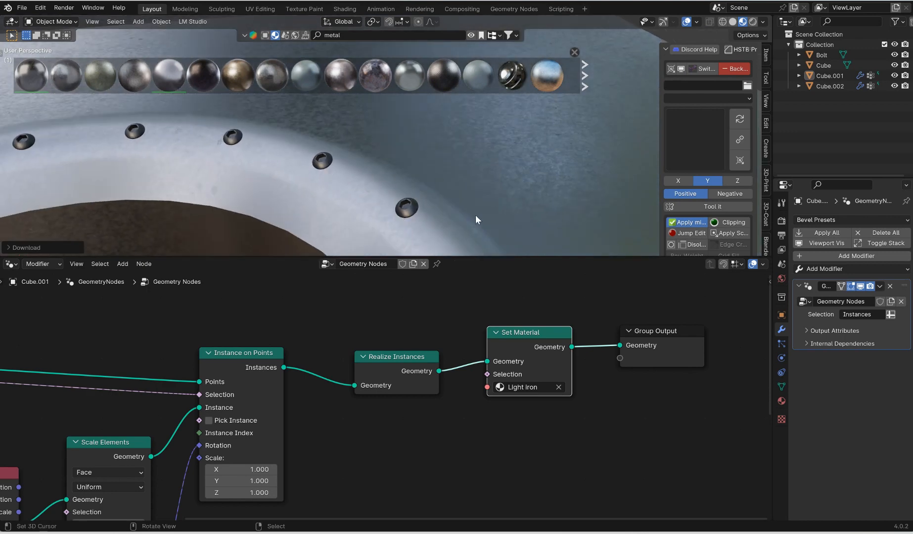
scroll(474, 215, "down", 8)
left_click(490, 184)
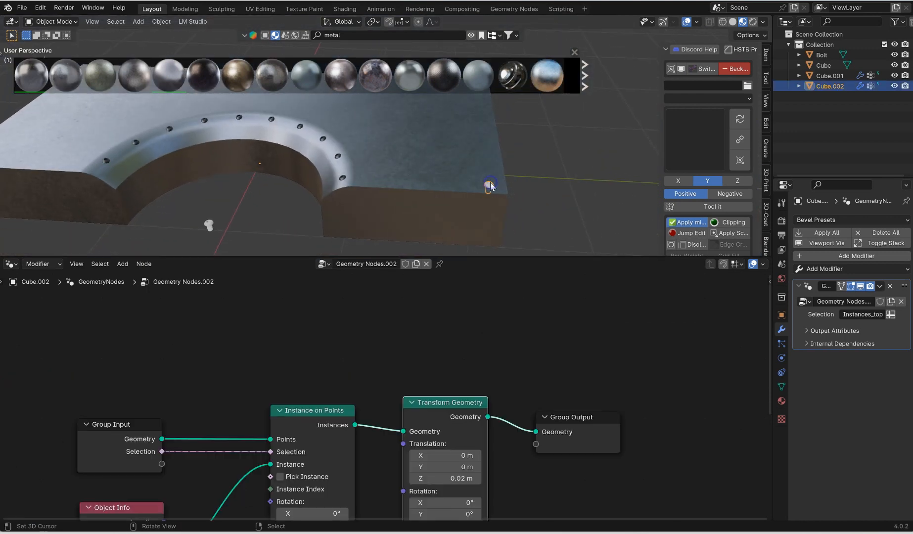
left_click_drag(587, 419, 680, 352)
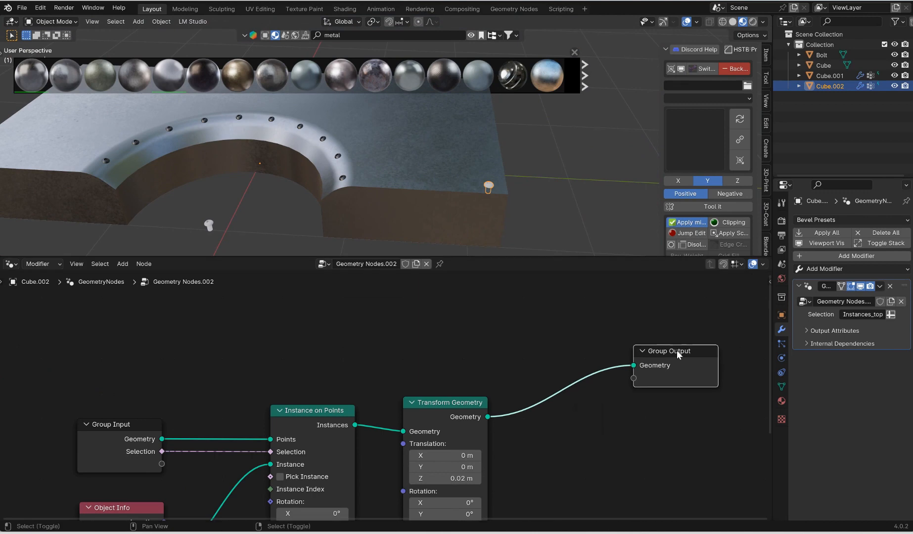
key("shift+a")
type("set mater")
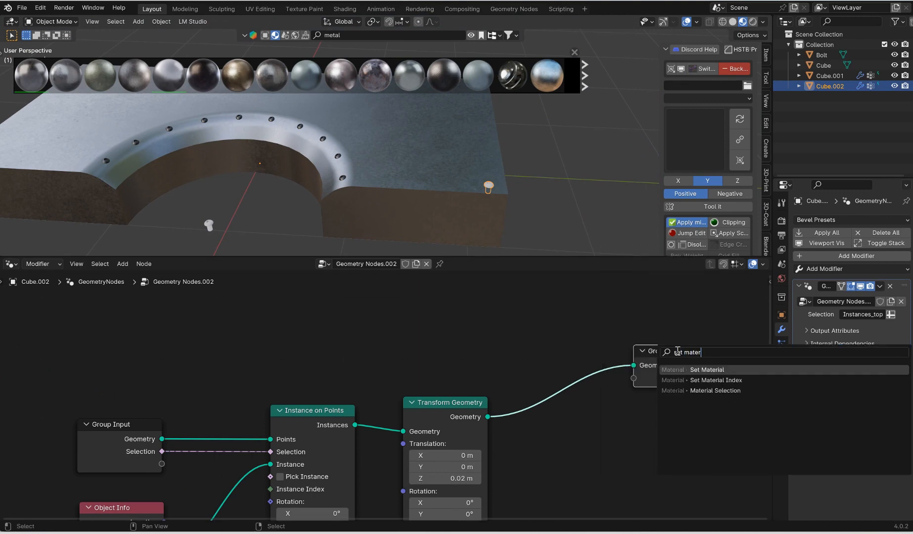
key("Return")
left_click(536, 368)
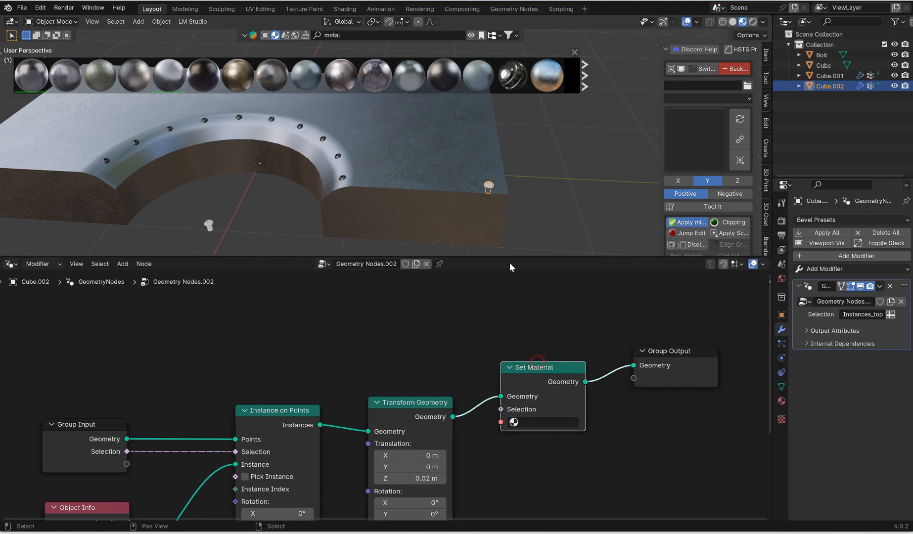
left_click(539, 424)
left_click(554, 300)
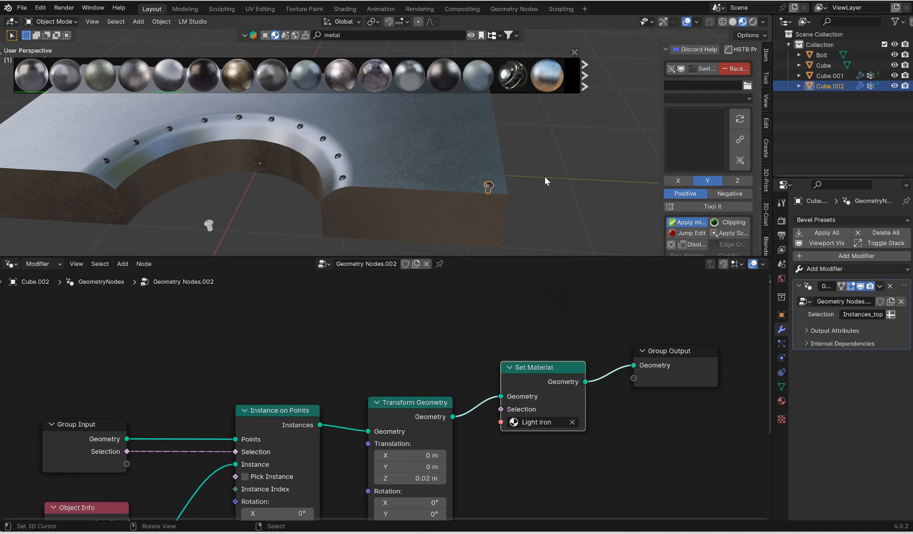
- Switch the viewport to Solid shading and enable Cavity with its type set to Both to inspect the bolts
mouse_move(535, 181)
middle_mouse_down()
mouse_move(537, 196)
mouse_move(522, 187)
mouse_move(537, 181)
middle_mouse_up()
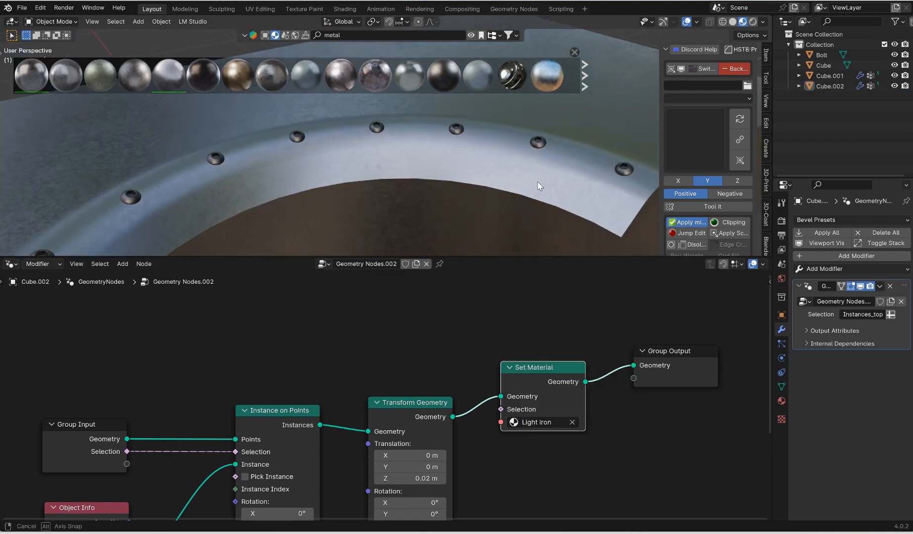
left_click(763, 21)
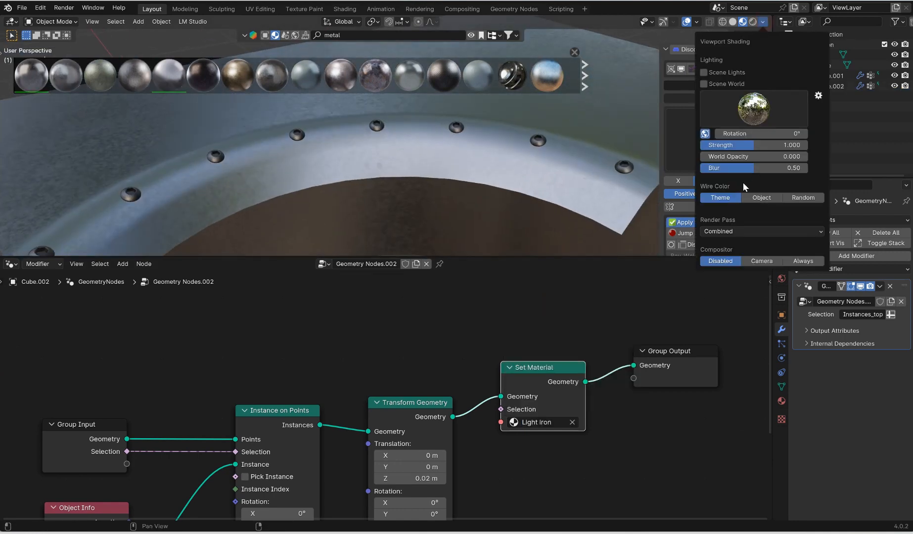
left_click(733, 22)
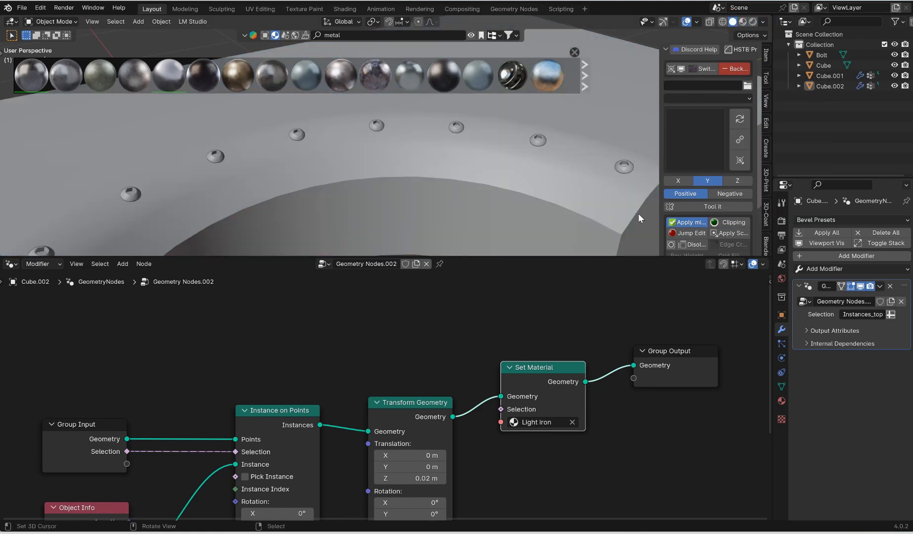
left_click(762, 21)
left_click(703, 280)
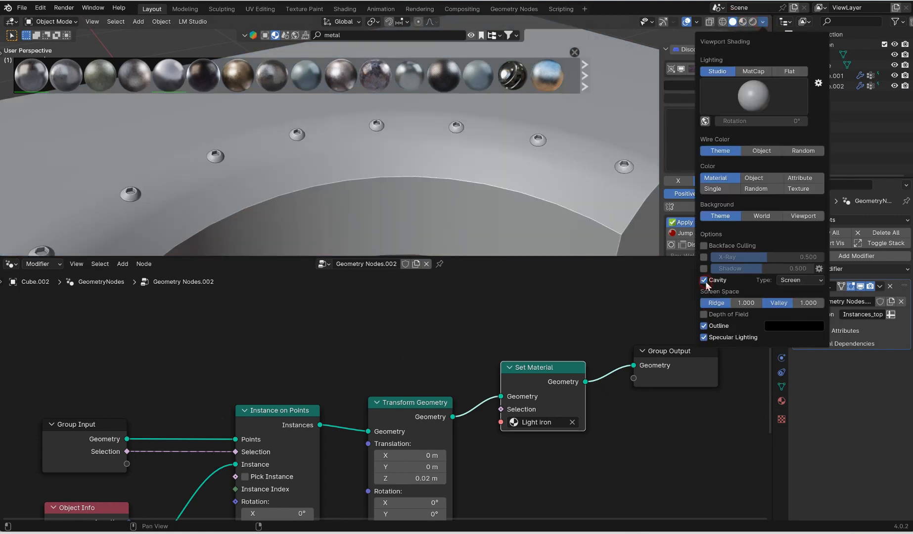
left_click(806, 281)
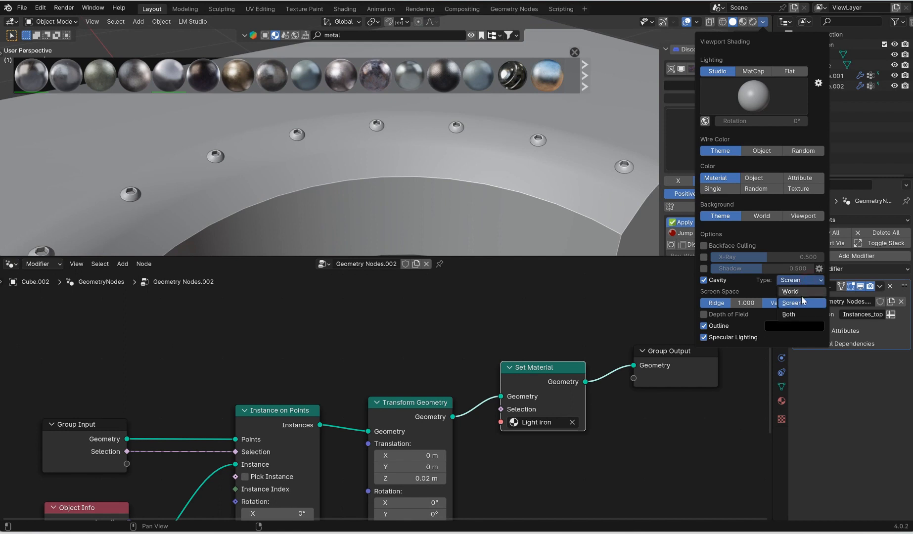
left_click(801, 314)
mouse_move(445, 152)
middle_mouse_down()
mouse_move(367, 205)
mouse_move(491, 150)
middle_mouse_up()
scroll(490, 150, "up", 3)
scroll(496, 136, "down", 4)
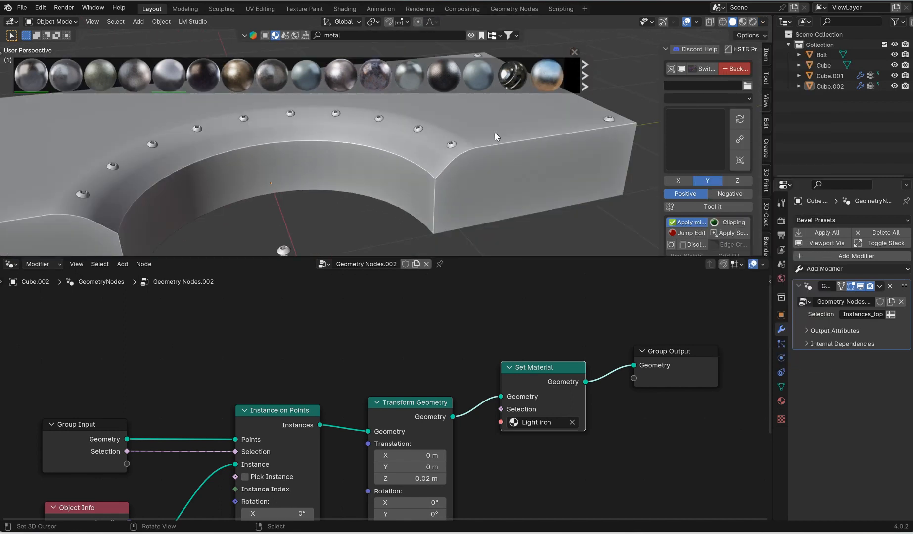
- Dismiss the metal asset results and switch the viewport to Rendered shading
left_click(574, 52)
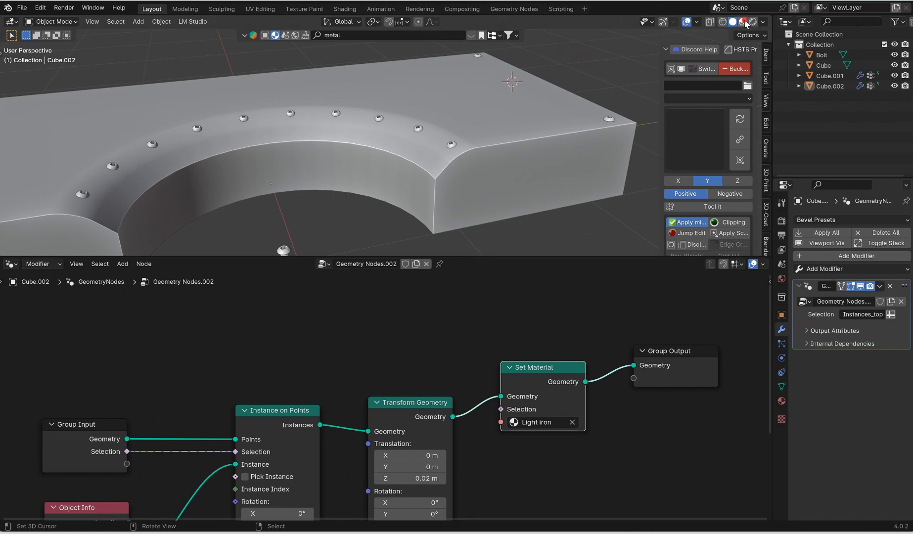
left_click(743, 21)
left_click(752, 22)
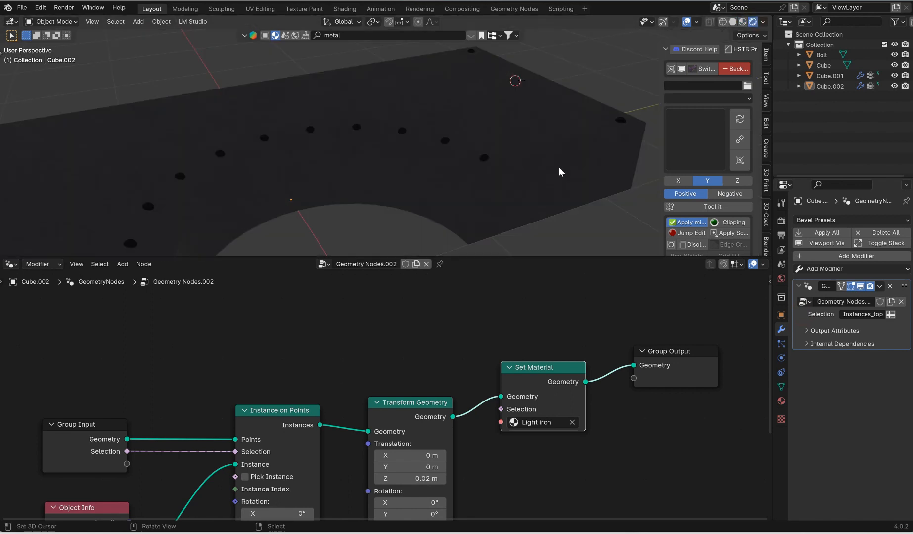
scroll(560, 172, "up", 1)
- Disable Scene World in the viewport lighting and use the last available outdoor HDRI as the environment
left_click(762, 21)
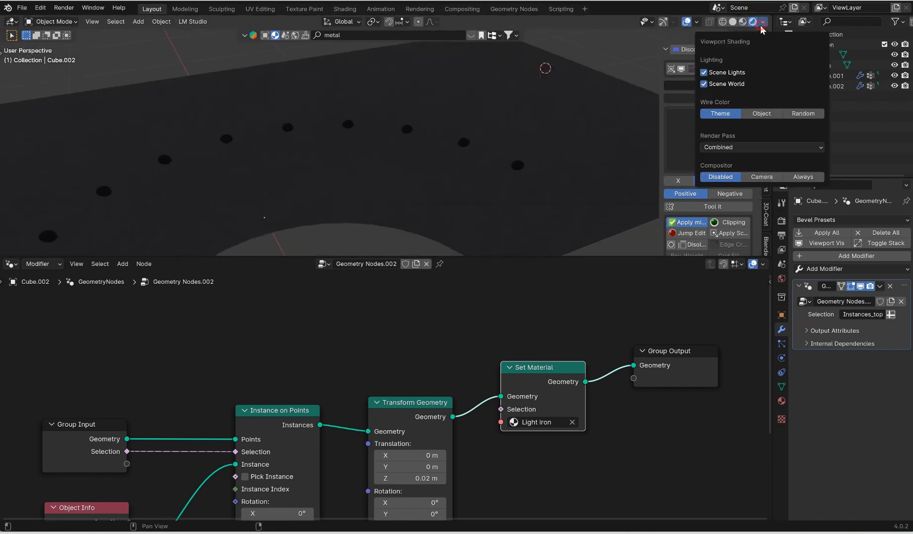
left_click(713, 85)
left_click(753, 108)
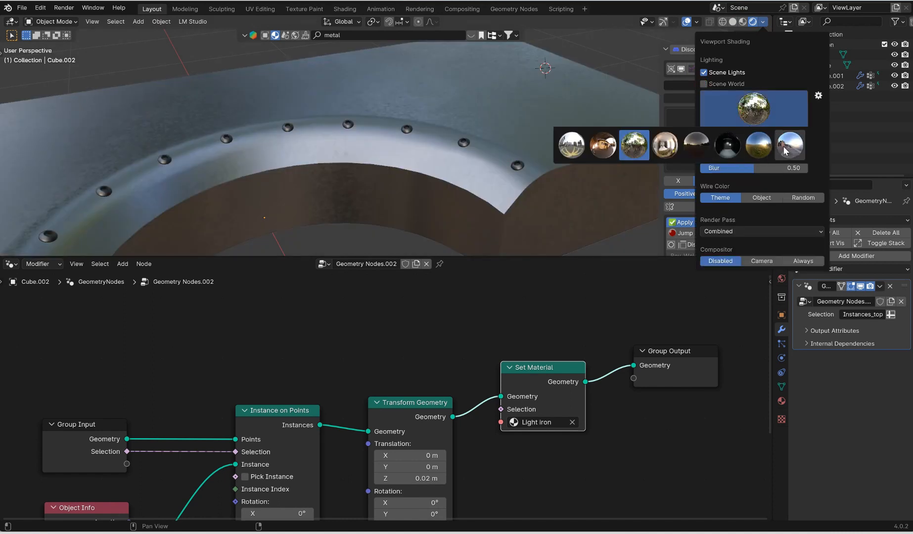
left_click(786, 151)
scroll(484, 148, "down", 1)
- Select the notched plate and examine its rendered metal surface and the bolts around the notch from several angles
left_click(498, 118)
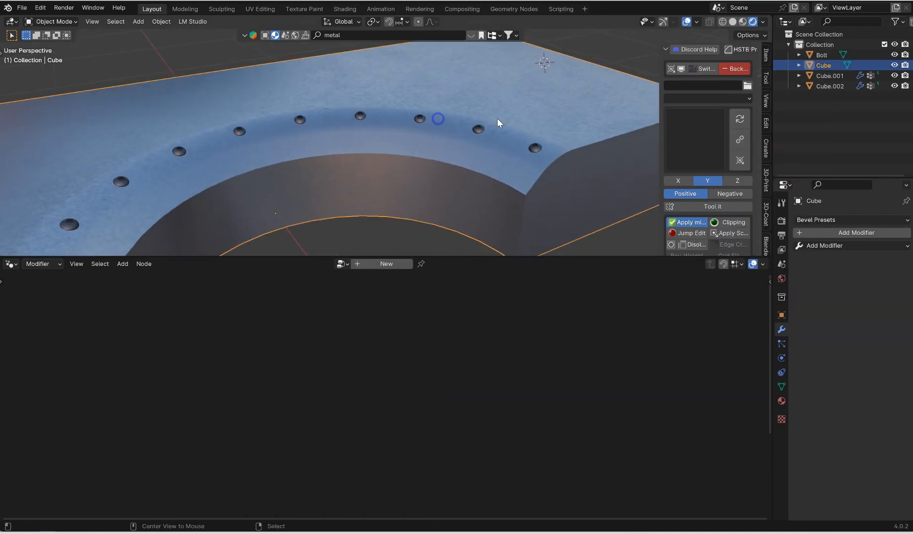
middle_click_drag(351, 128, 369, 125)
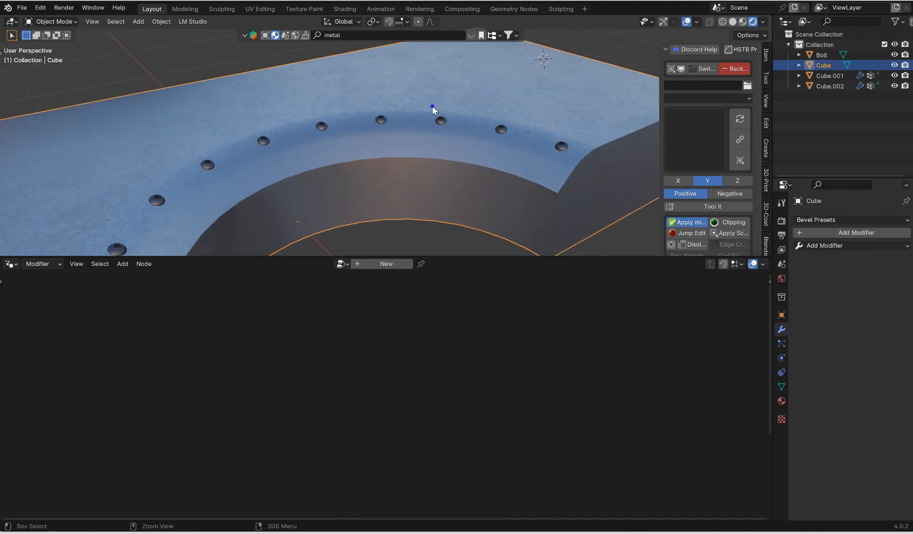
right_click(431, 106)
left_click_drag(312, 114, 496, 111)
mouse_move(496, 111)
middle_mouse_down()
mouse_move(542, 91)
mouse_move(561, 91)
mouse_move(579, 108)
mouse_move(544, 122)
middle_mouse_up()
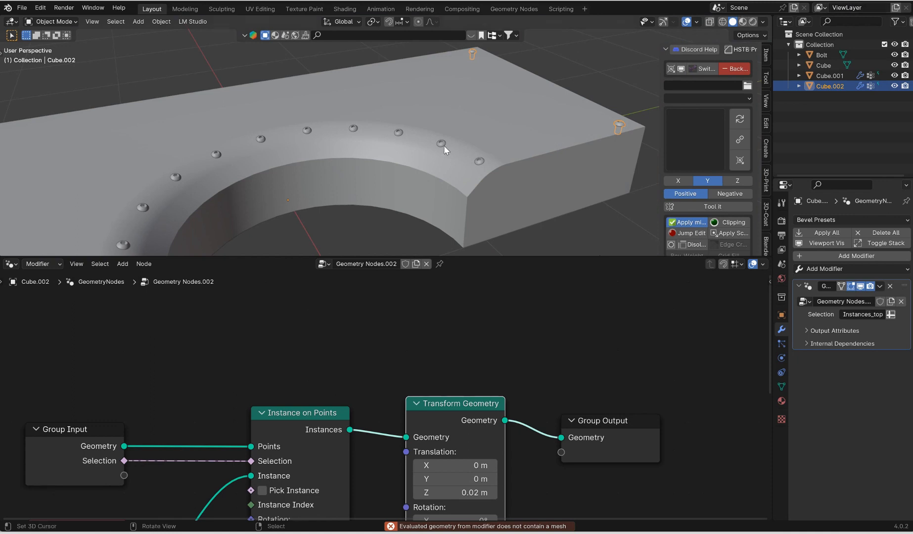
- Add a loose Realize Instances node to Cube.001's node tree and try to apply its Geometry Nodes modifier
left_click(441, 144)
left_click_drag(439, 403, 445, 425)
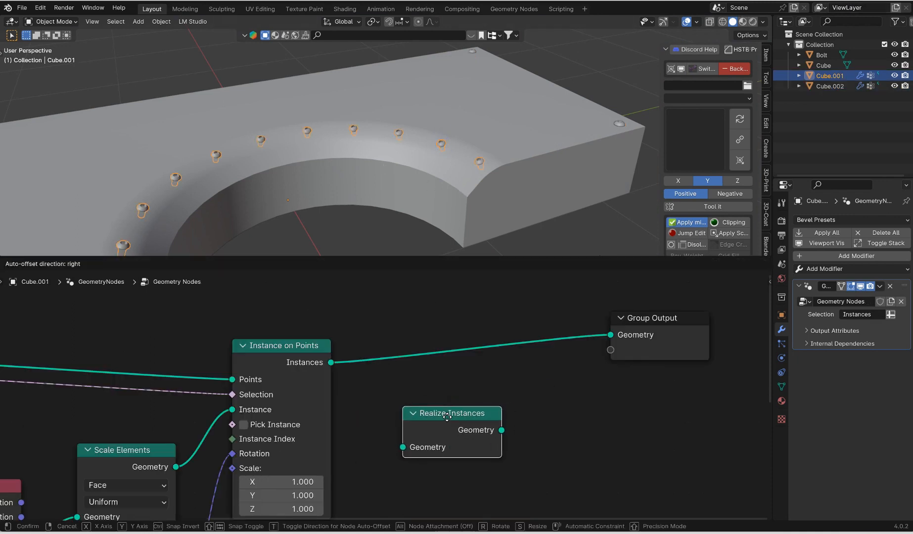
left_click(881, 288)
left_click(844, 295)
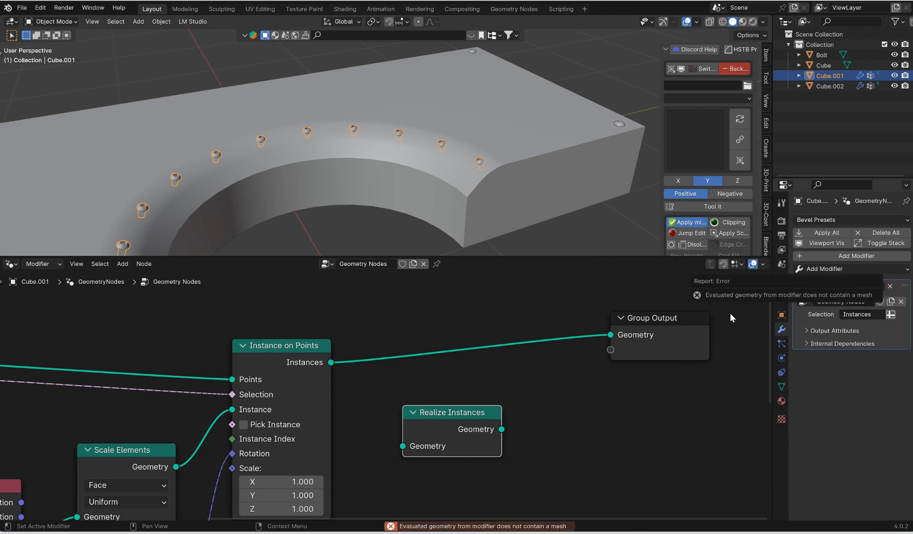
- Insert Realize Instances between Instance on Points and Group Output in Cube.001's tree, and apply the Geometry Nodes modifier
left_click_drag(456, 413, 467, 351)
left_click(881, 286)
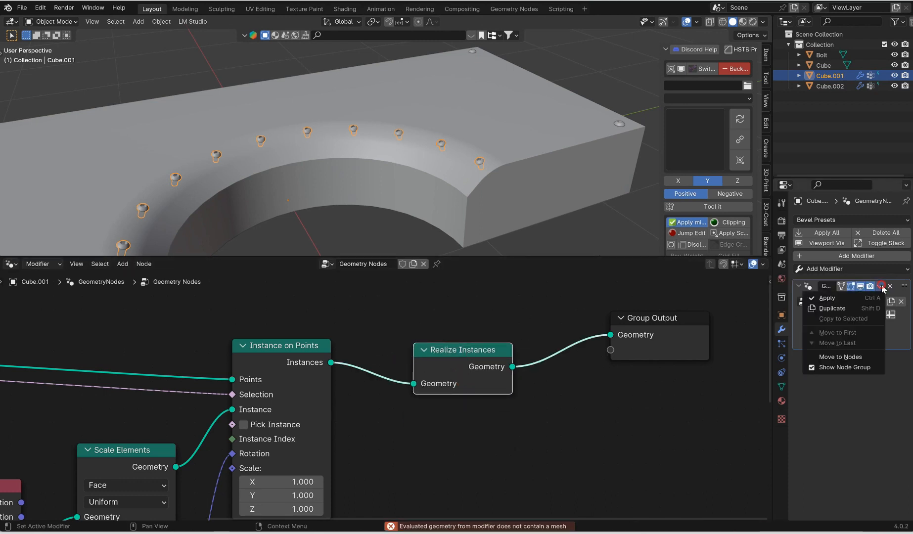
left_click(827, 298)
left_click(441, 148)
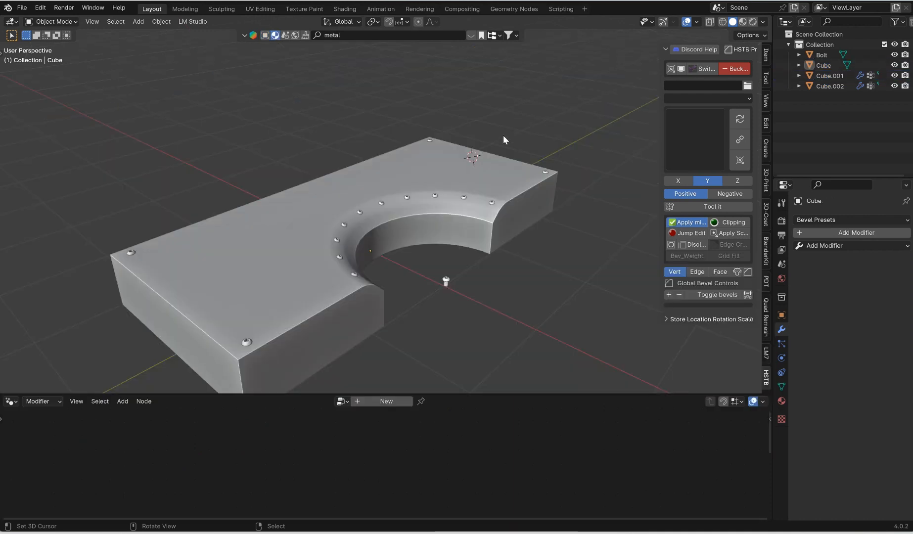
- Select the chamfer bolts (Cube.001) around the notch and convert them to a mesh
middle_click_drag(503, 135, 572, 205)
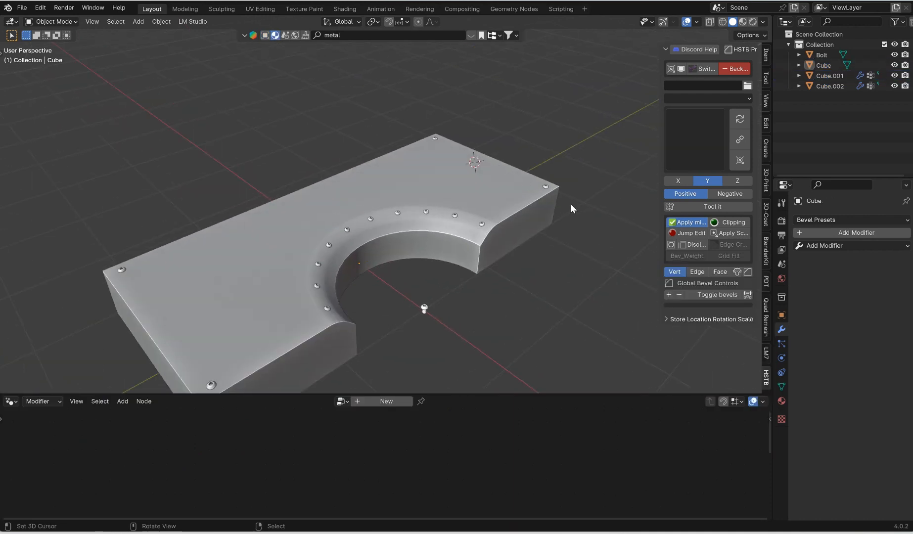
scroll(573, 206, "up", 4)
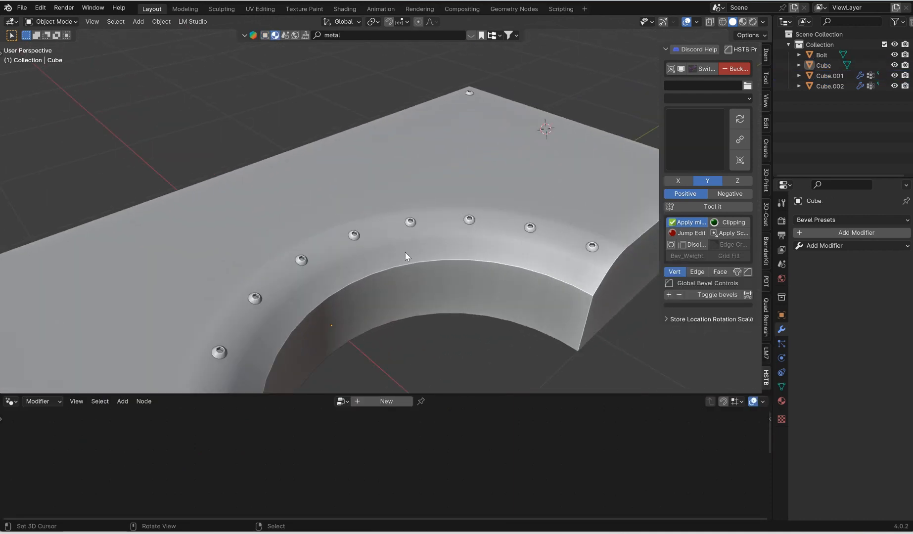
left_click(354, 235)
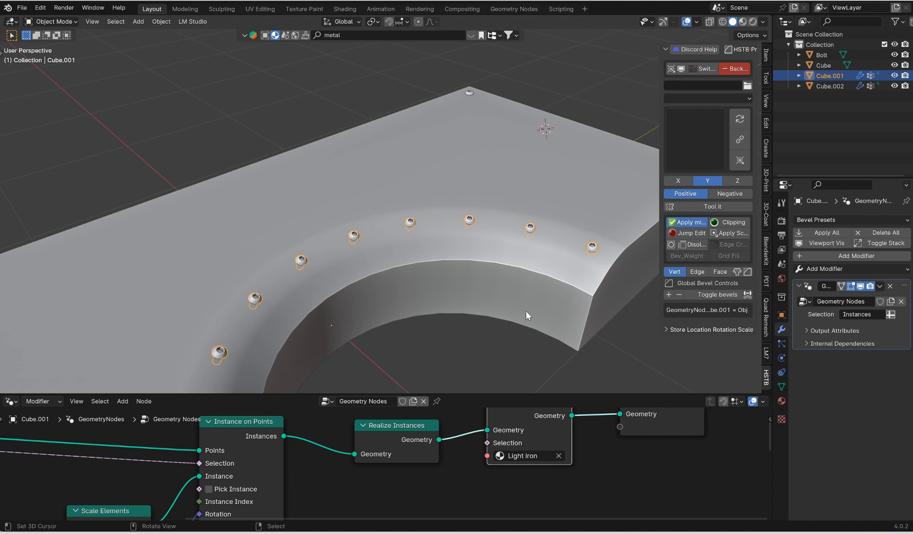
left_click(161, 21)
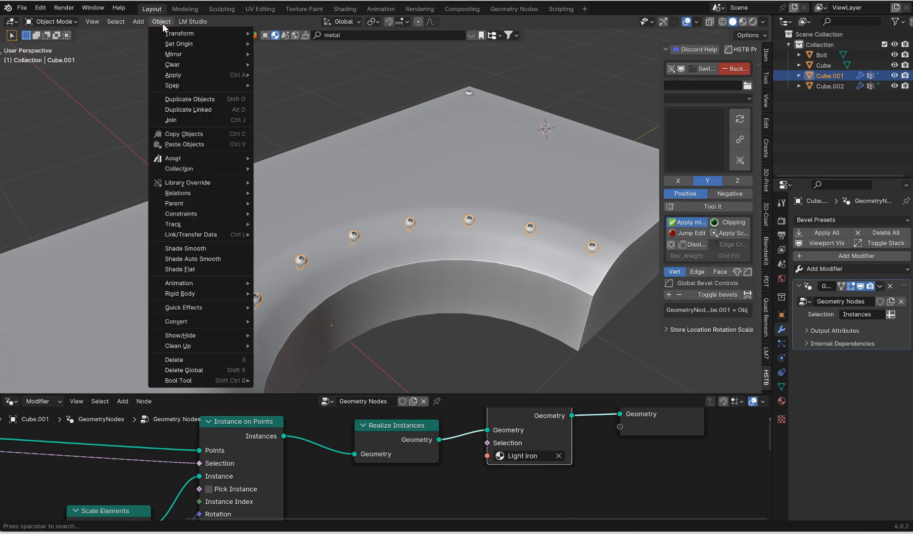
mouse_move(199, 323)
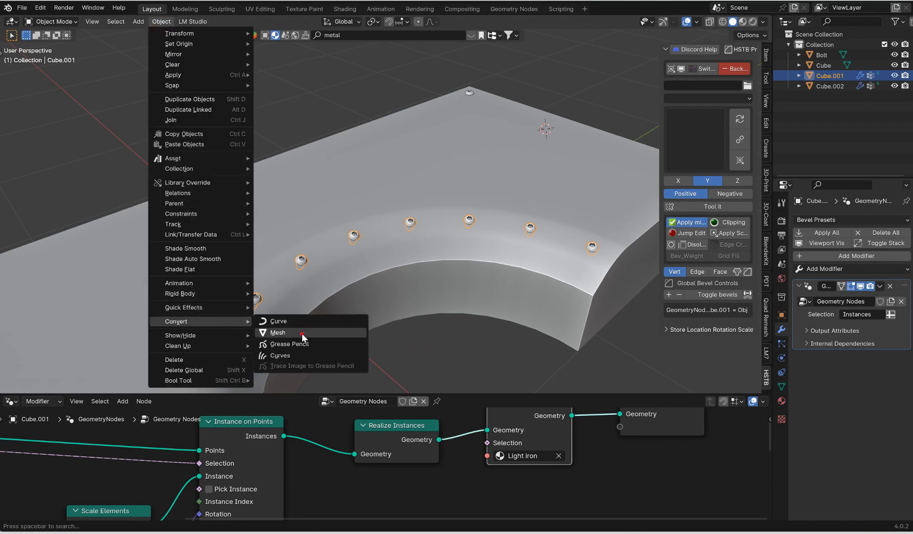
left_click(302, 333)
middle_click_drag(497, 233, 438, 209)
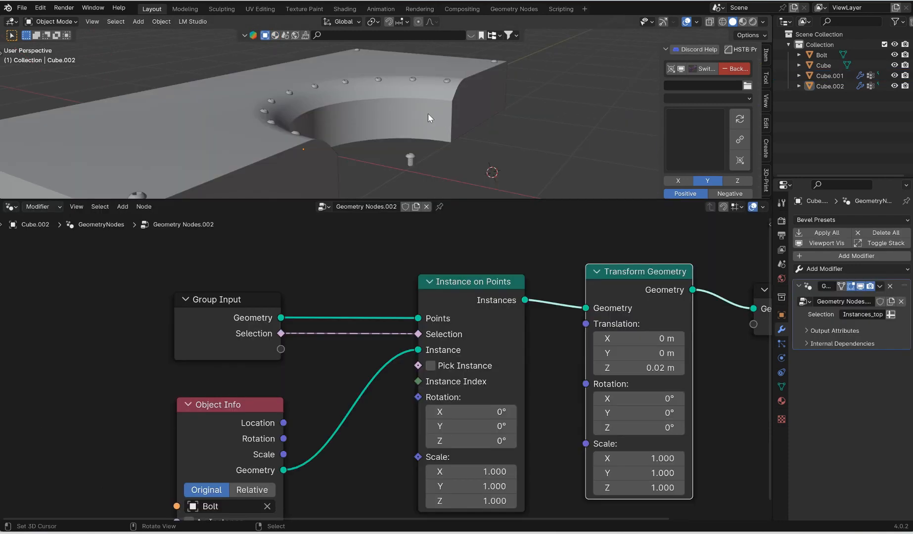
- Enlarge the 3D viewport above the node editor to view the bolts on the notched plate
middle_click_drag(428, 114, 554, 138)
left_click_drag(598, 199, 620, 329)
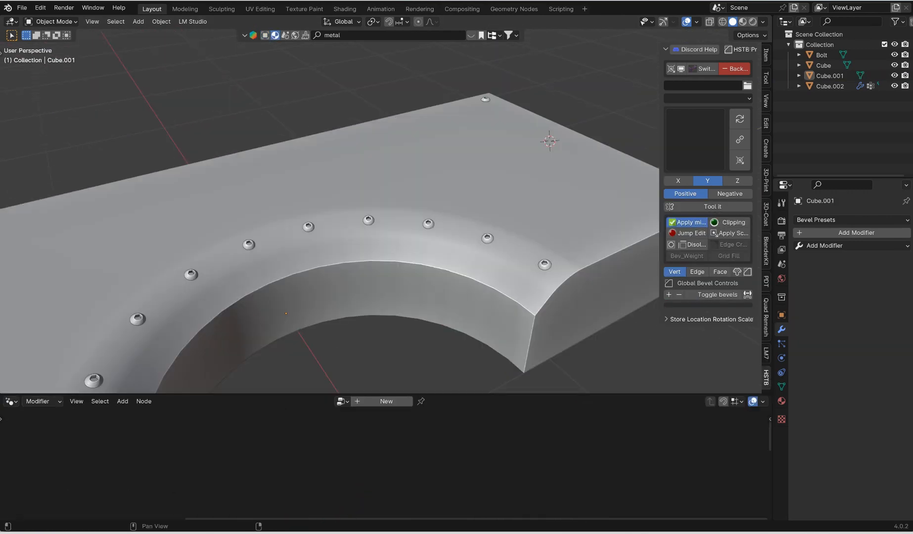